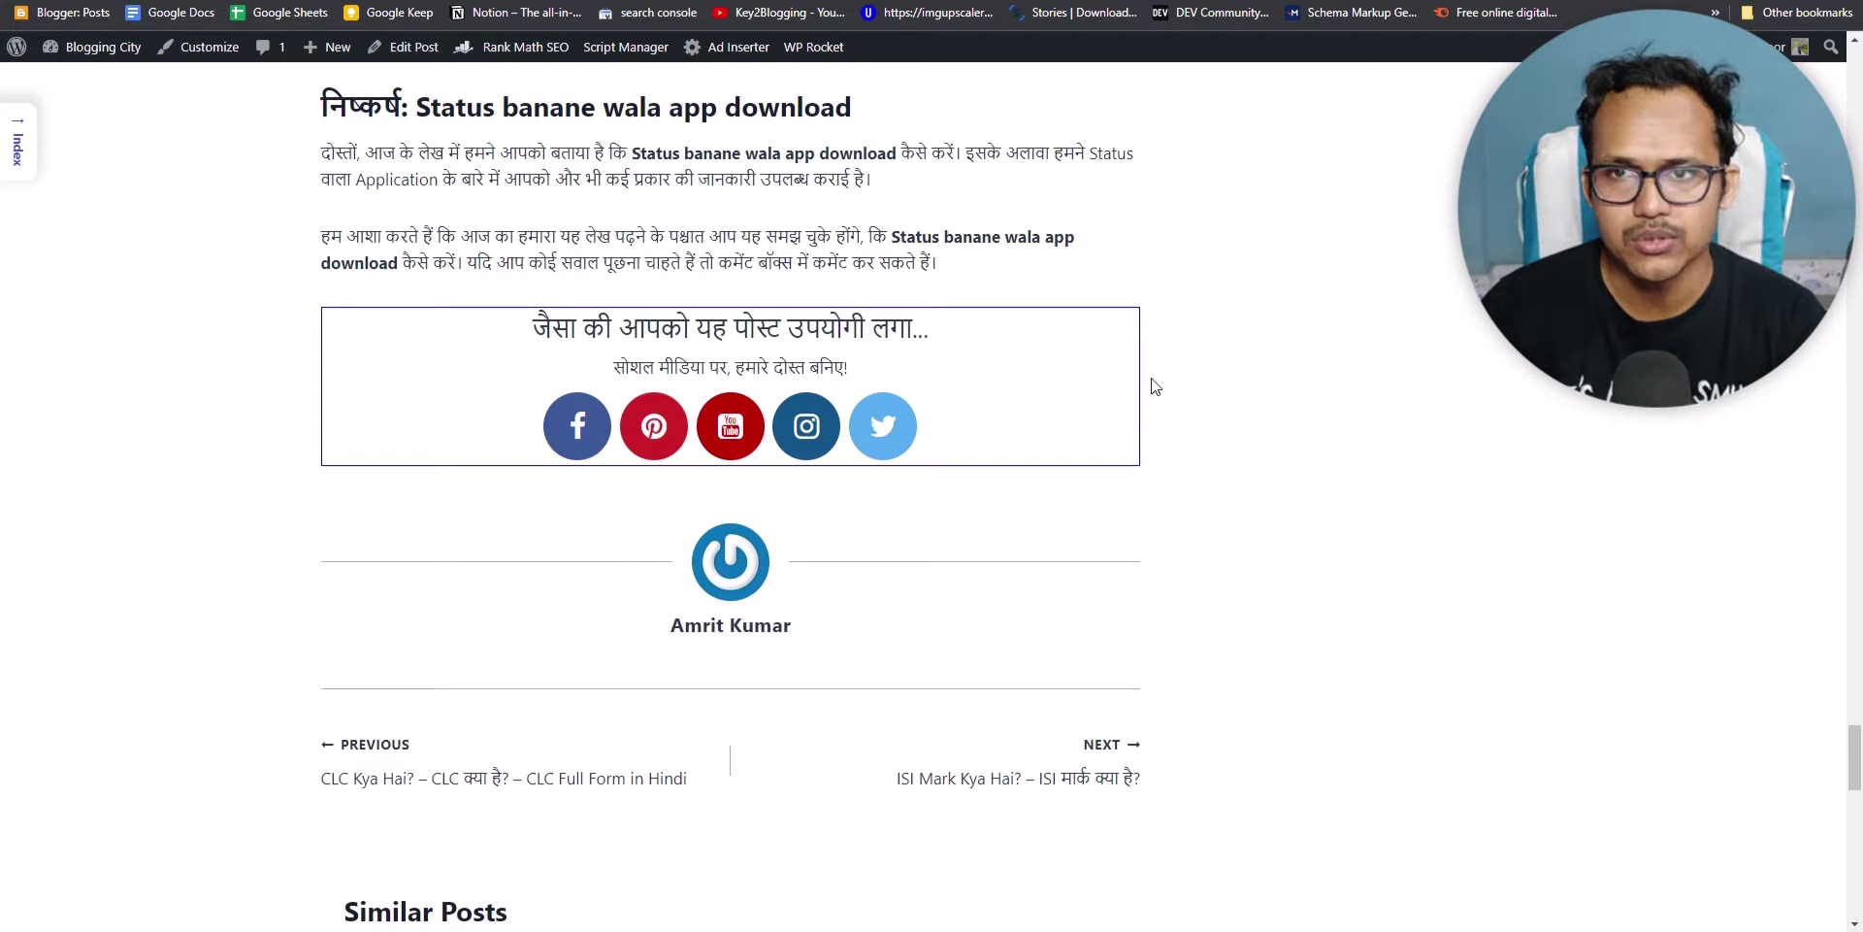
Step: Review the Google results for "rankmath star ratings" and the Rate my Post – WP Rating System plugin page on WordPress.org
{"action": "key", "text": "ctrl+Tab"}
{"action": "scroll", "coordinate": [844, 476], "scroll_direction": "down", "scroll_amount": 13}
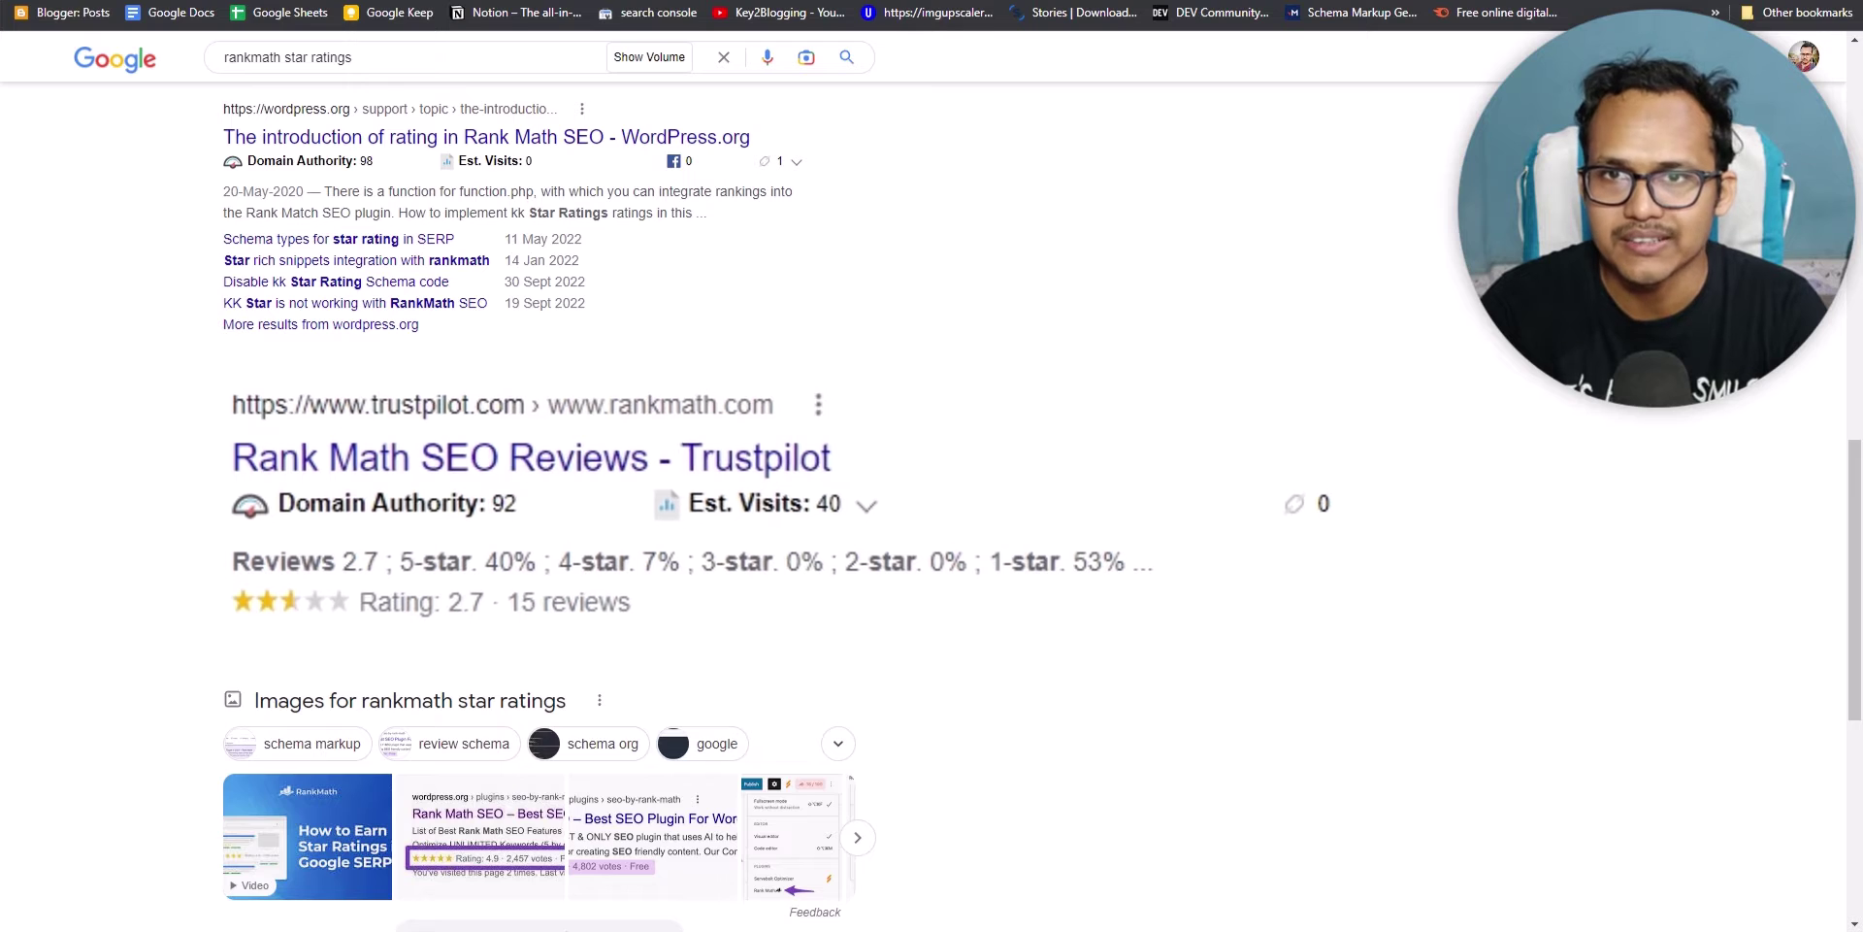
{"action": "scroll", "coordinate": [917, 476], "scroll_direction": "up", "scroll_amount": 15}
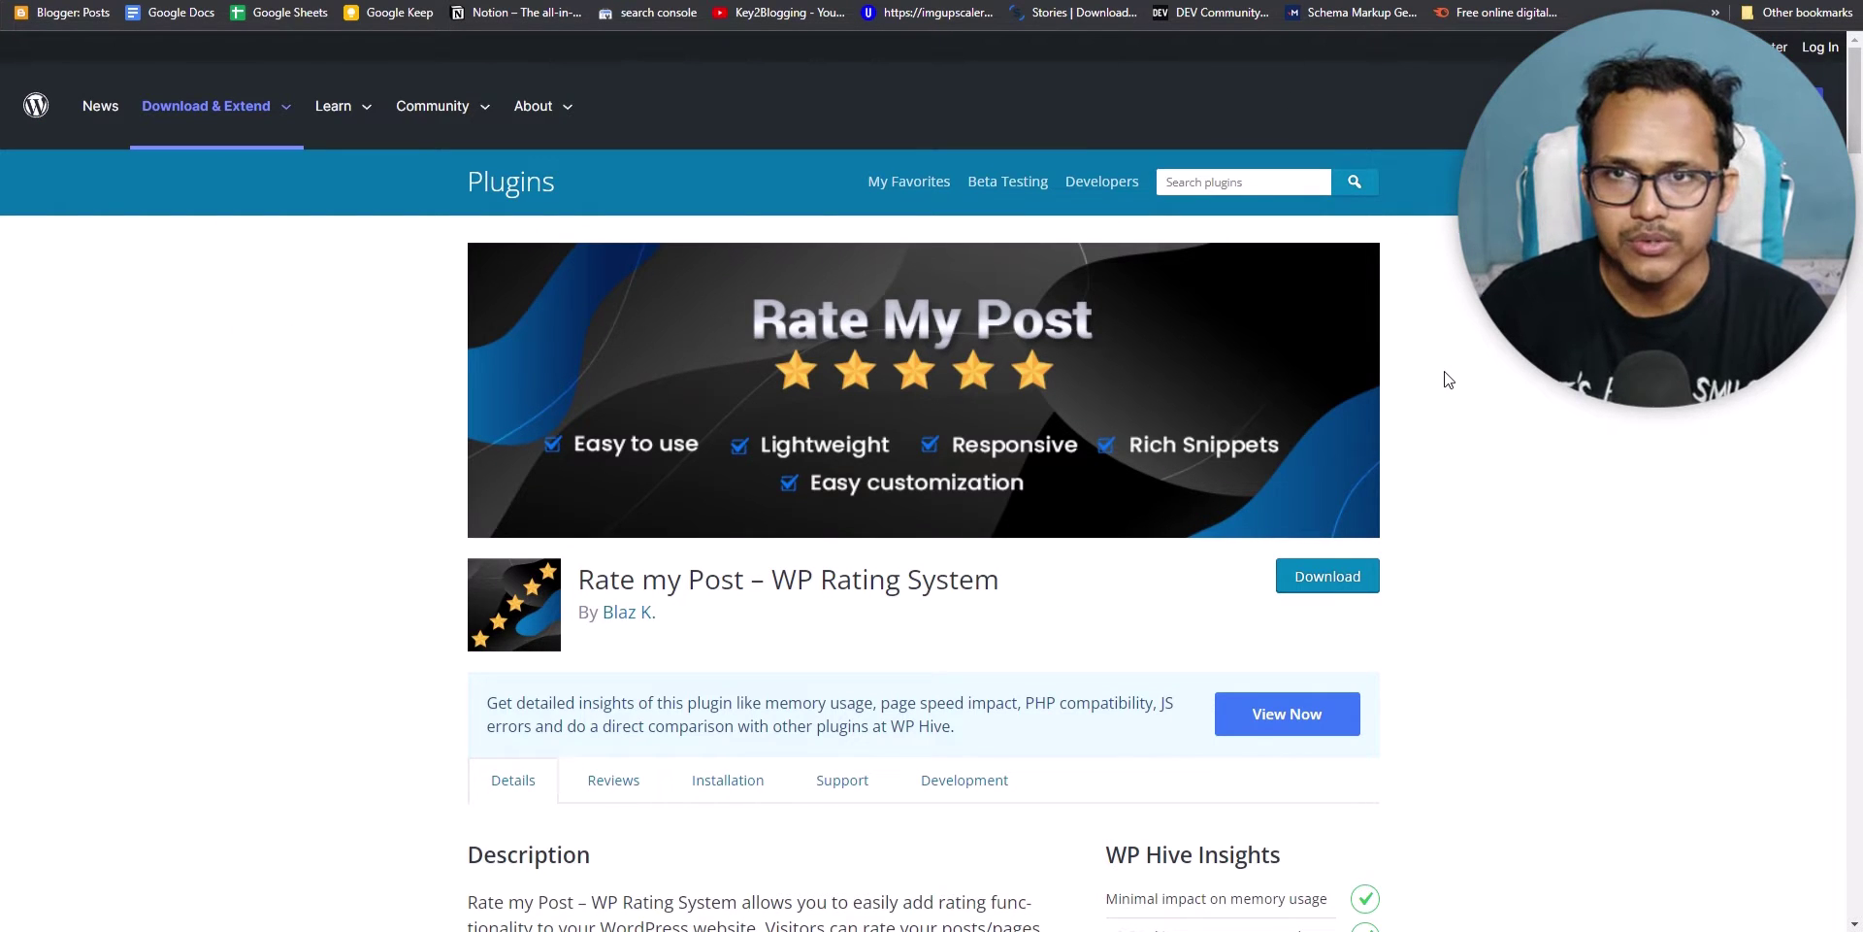
{"action": "scroll", "coordinate": [1480, 391], "scroll_direction": "down", "scroll_amount": 2}
{"action": "scroll", "coordinate": [1489, 398], "scroll_direction": "up", "scroll_amount": 2}
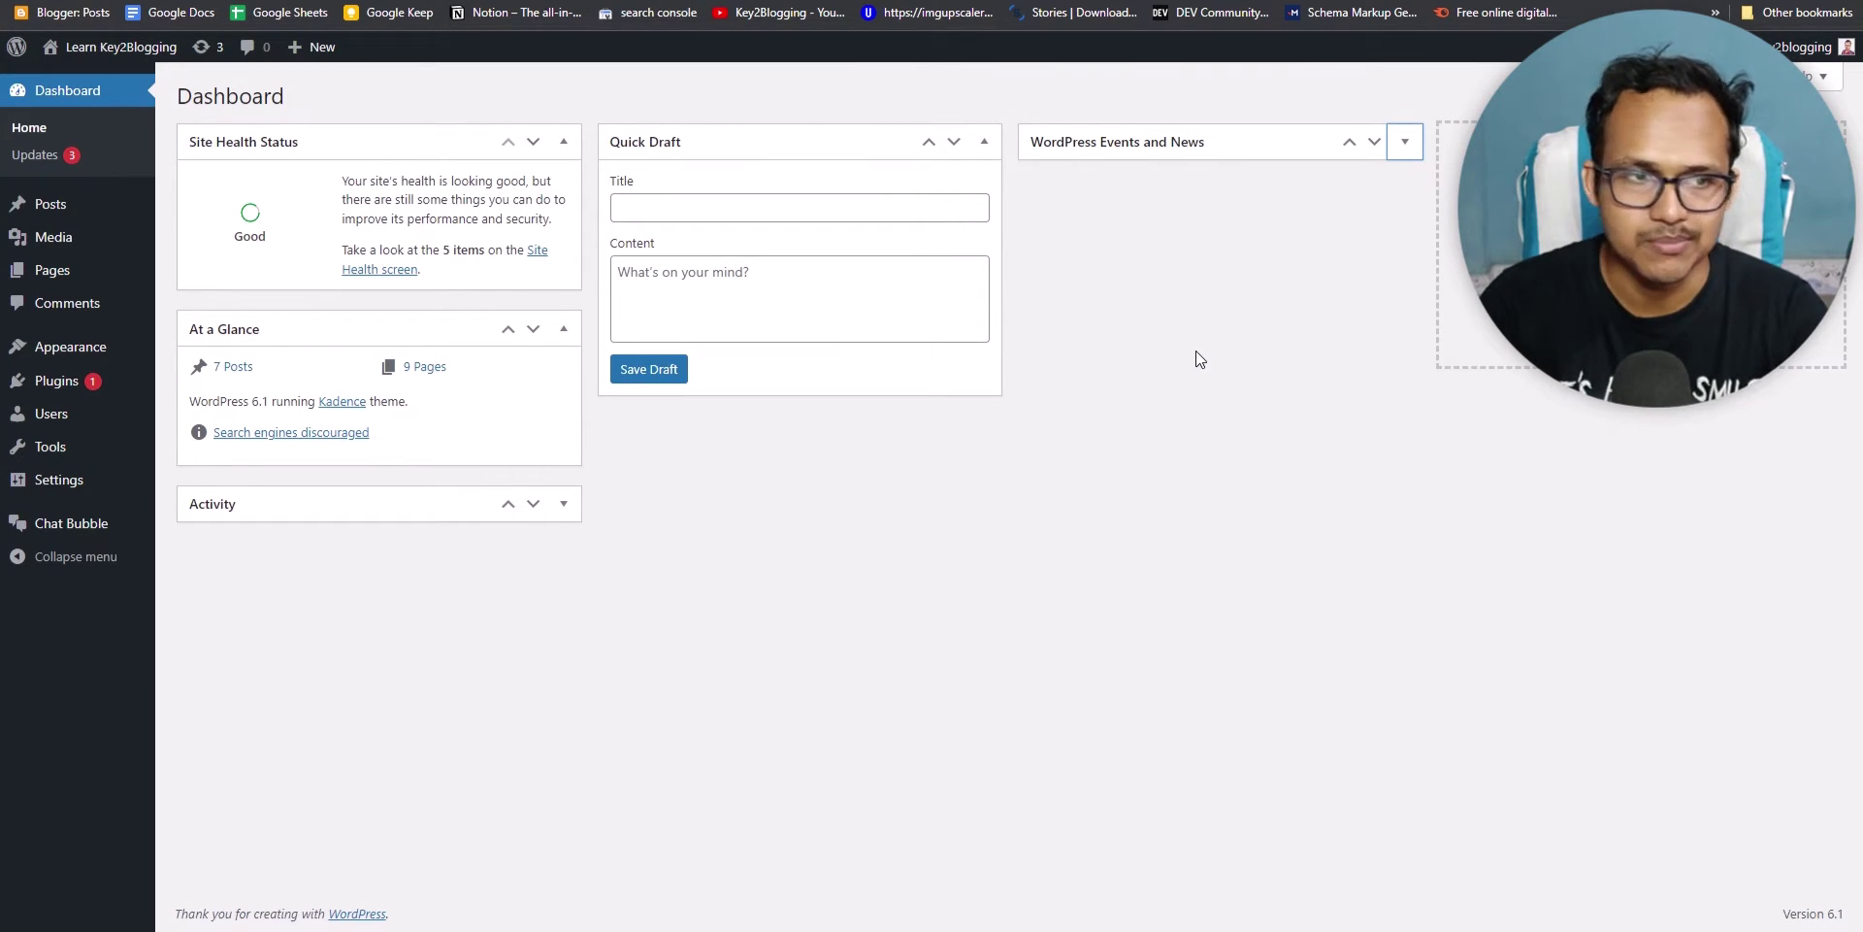
Step: Install and activate the Rate my Post – WP Rating System plugin on the WordPress site
{"action": "mouse_move", "coordinate": [58, 381]}
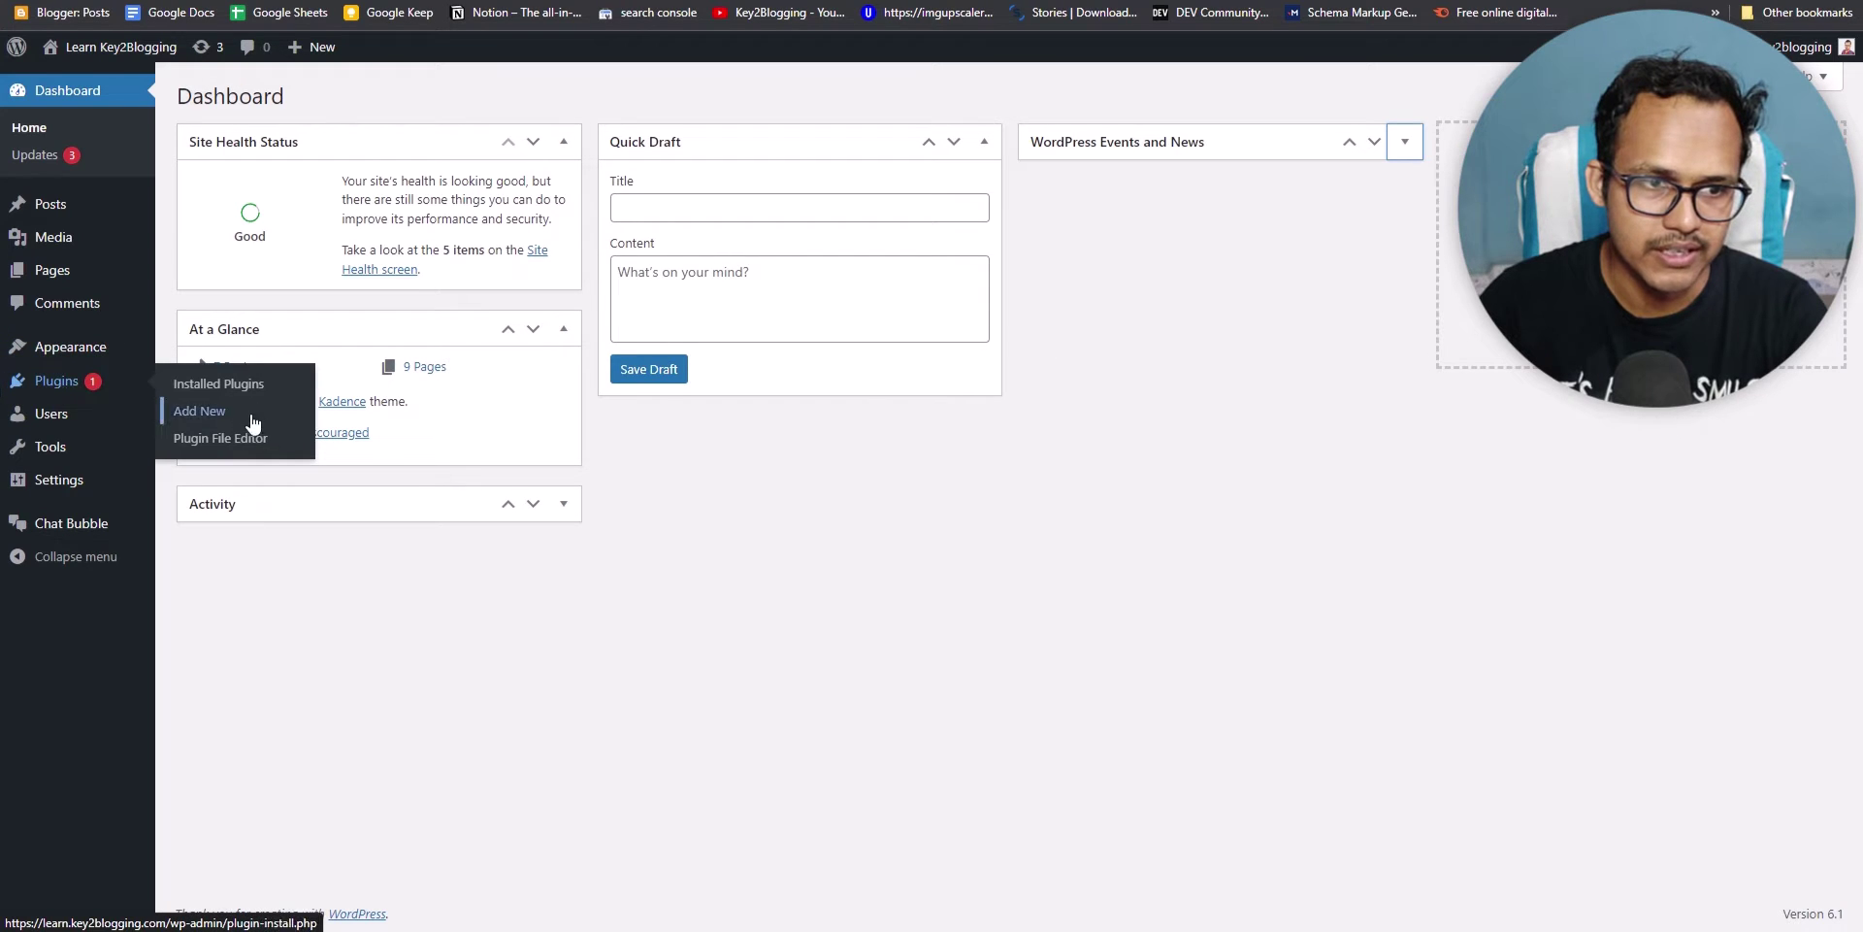
{"action": "left_click", "coordinate": [221, 414]}
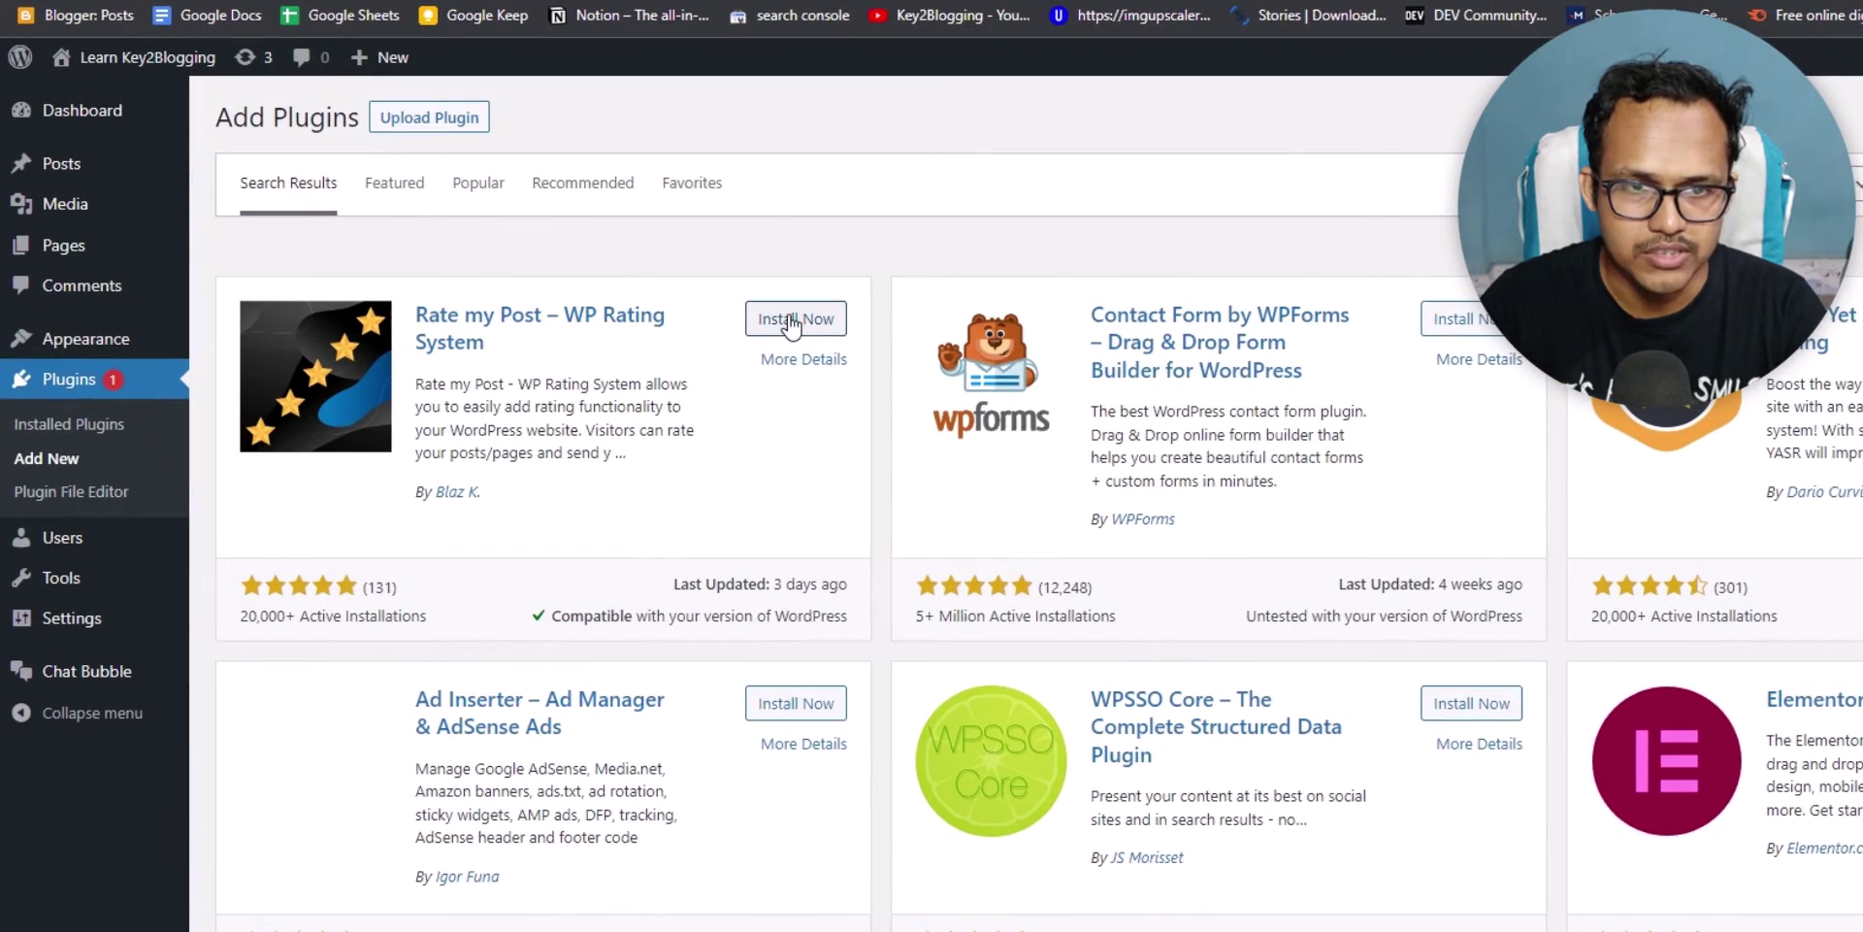
{"action": "left_click", "coordinate": [791, 321]}
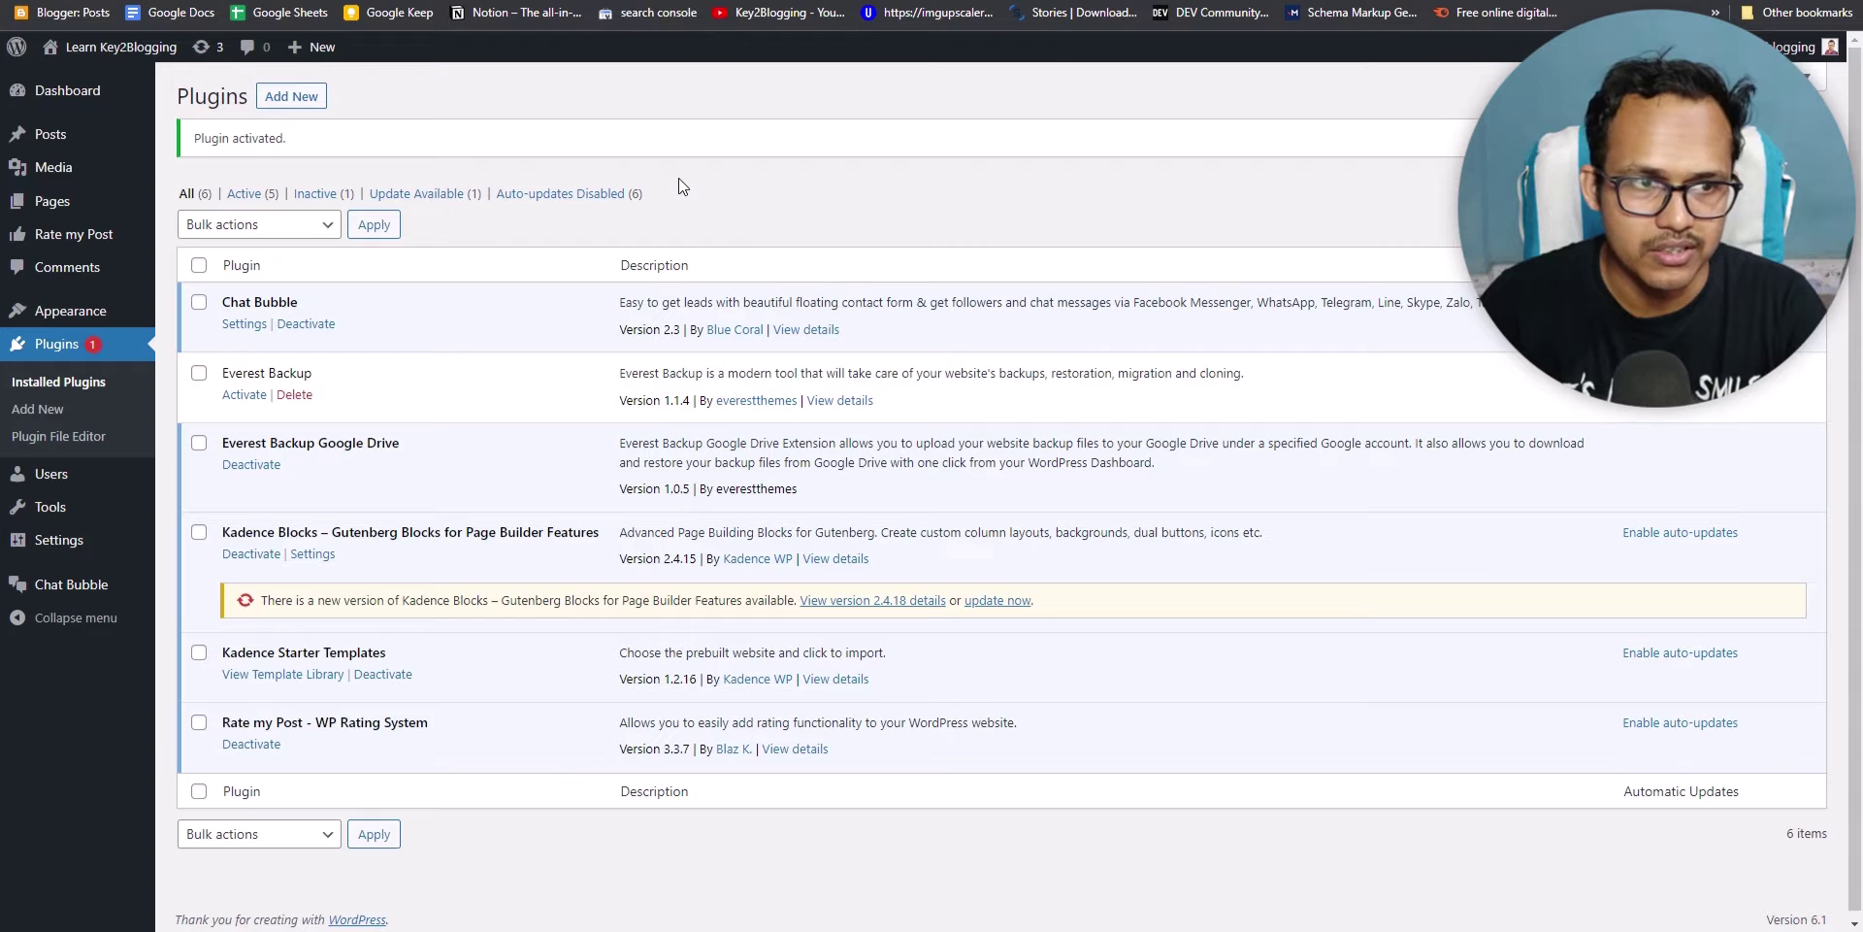
Step: In the Rate my Post settings, choose Stars as the rating widget type and add the rating widget to all posts
{"action": "mouse_move", "coordinate": [73, 240]}
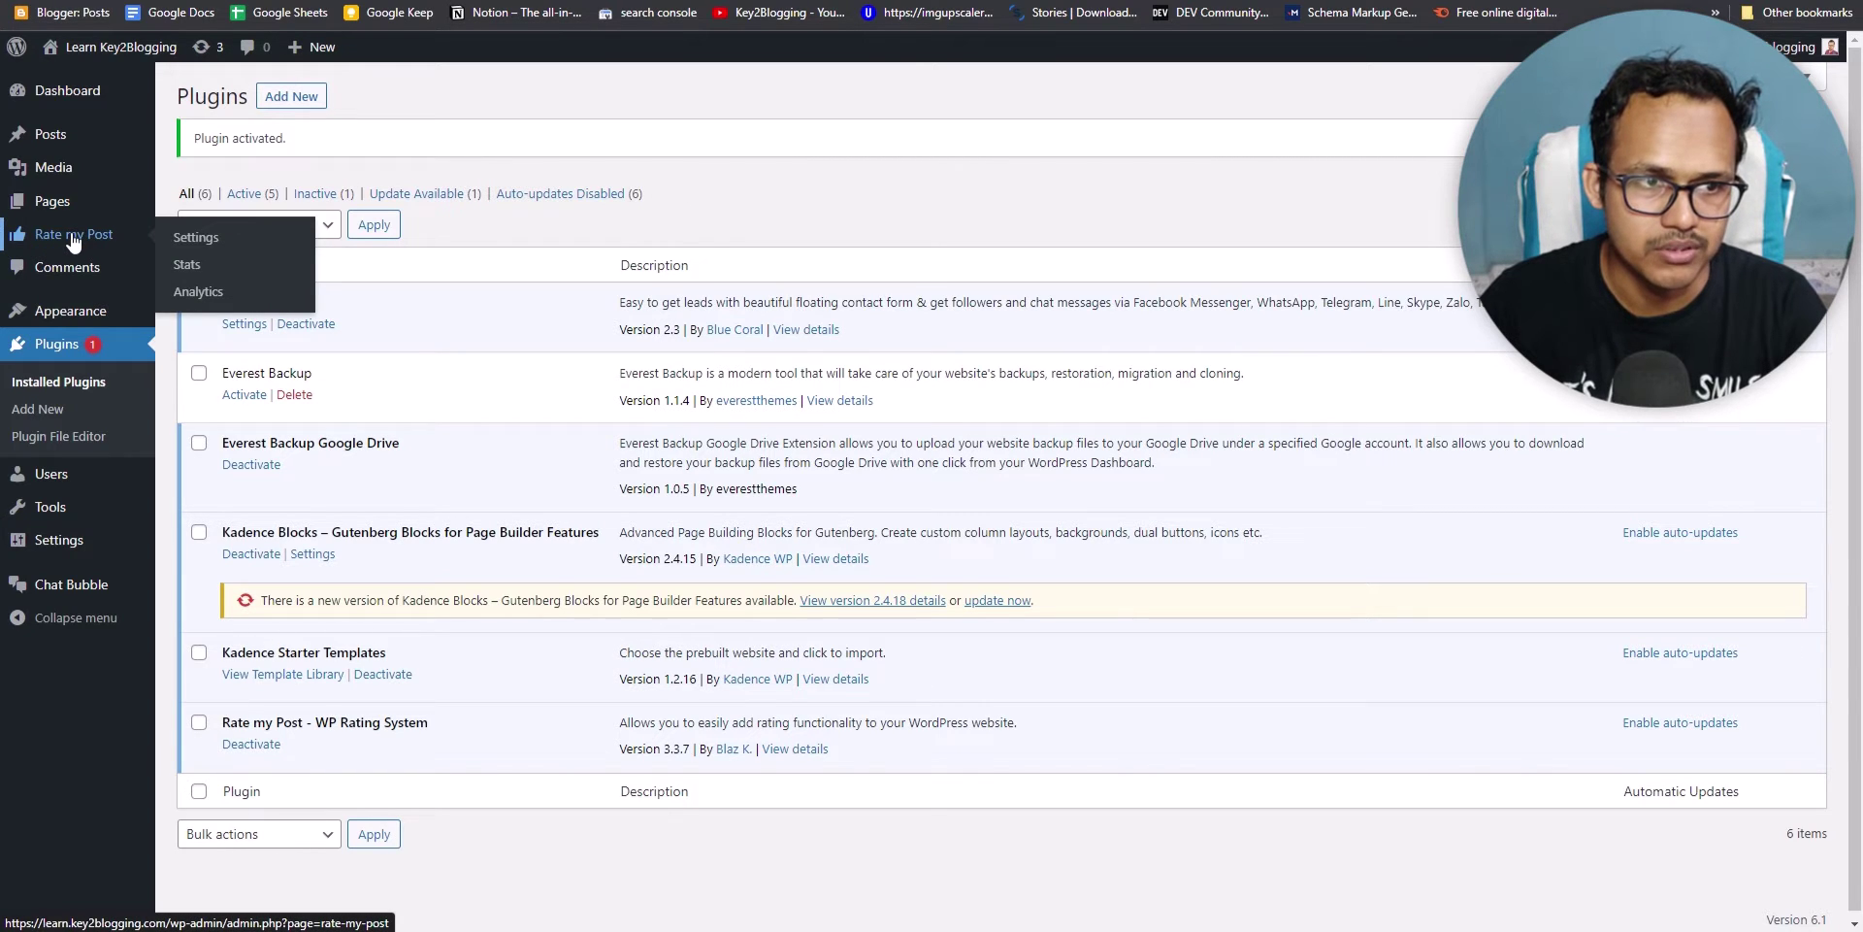
{"action": "left_click", "coordinate": [83, 239]}
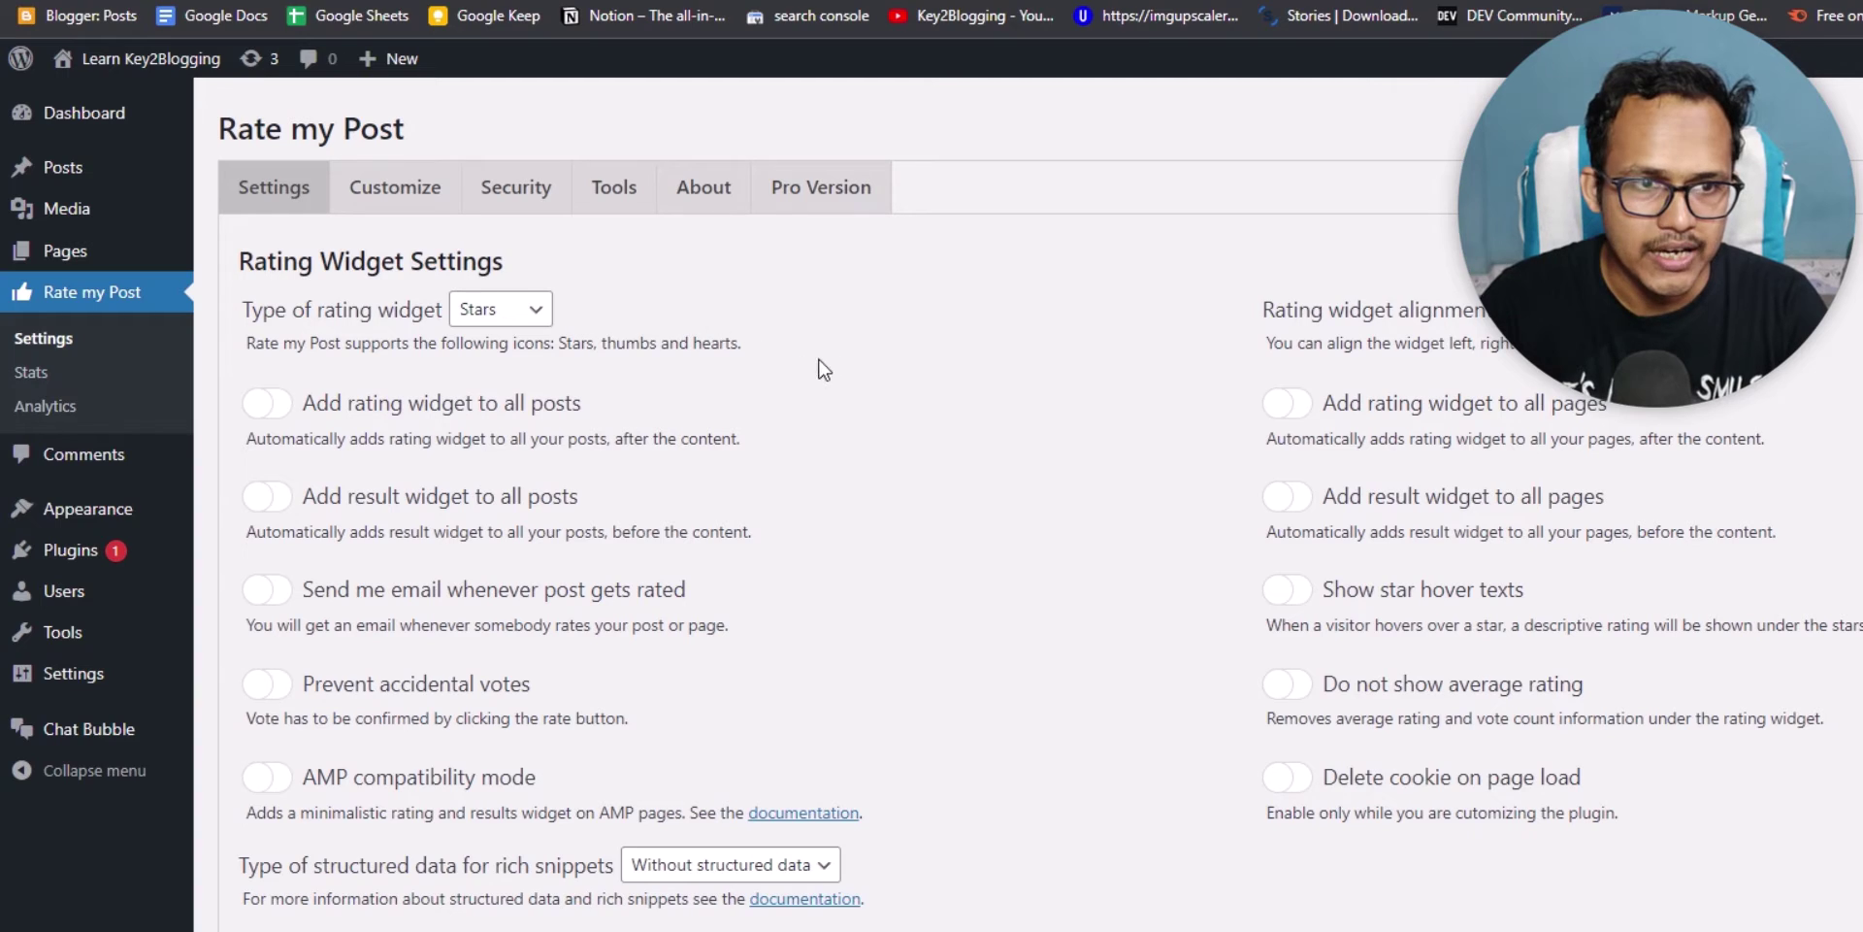
{"action": "left_click", "coordinate": [524, 308]}
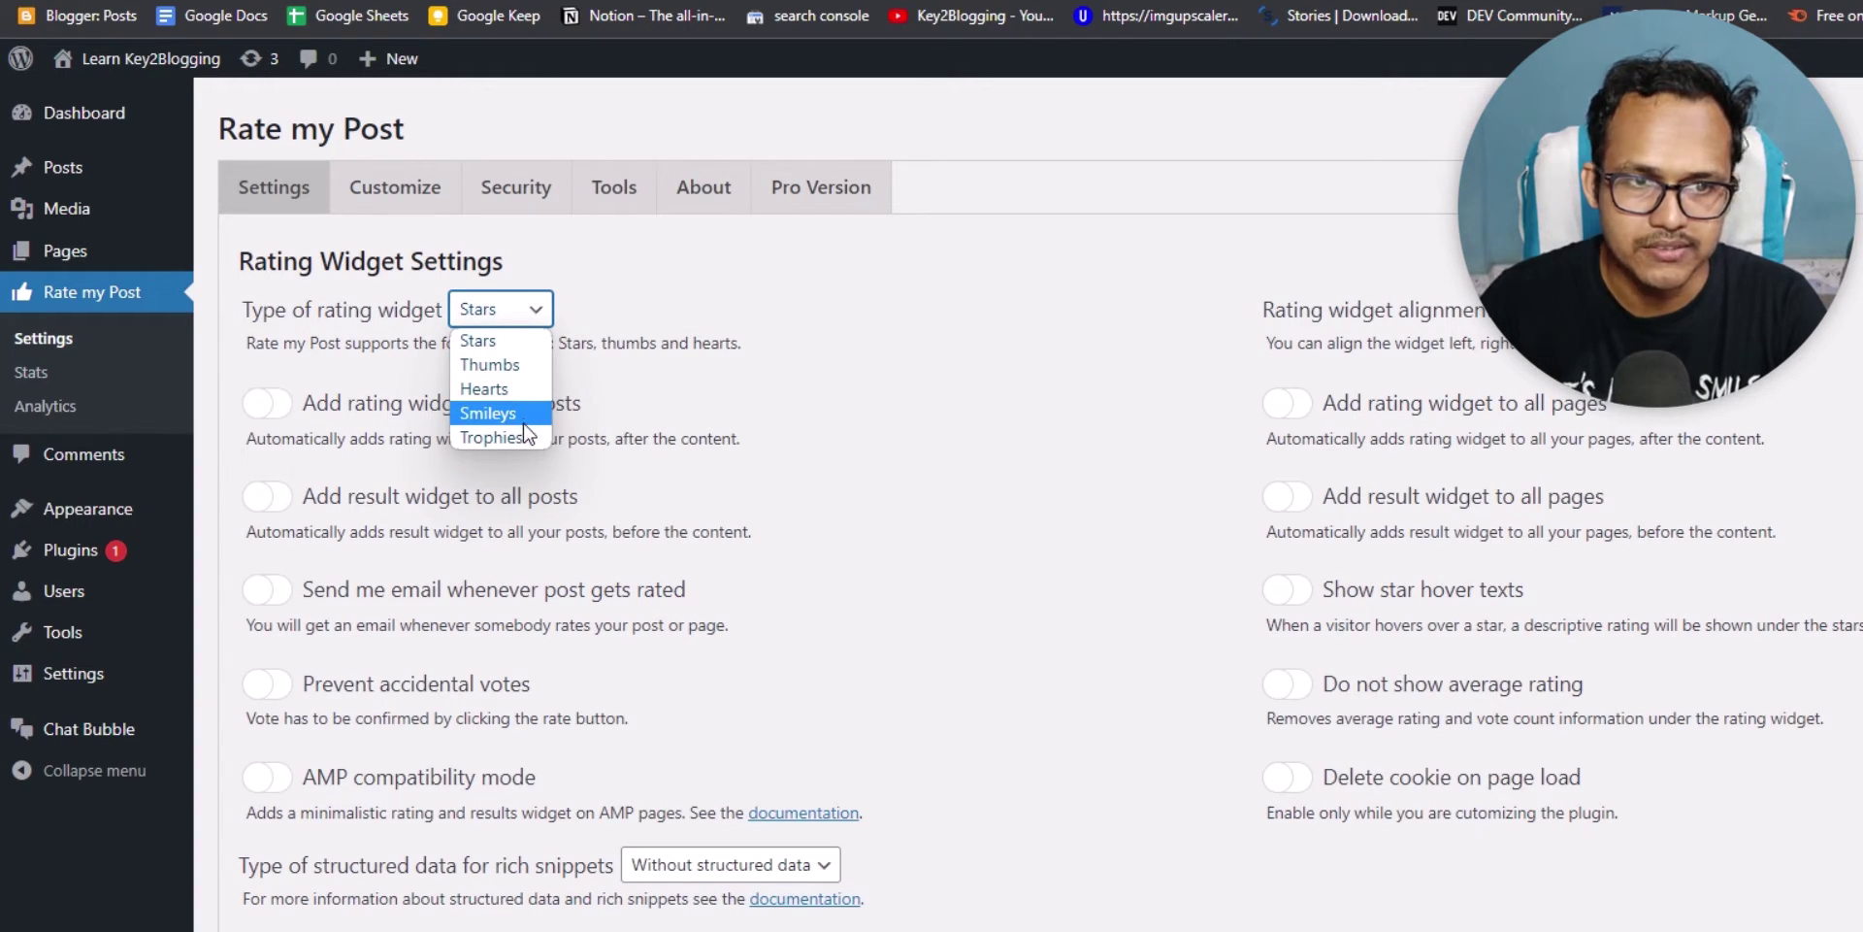
{"action": "left_click", "coordinate": [508, 341]}
{"action": "left_click", "coordinate": [894, 309]}
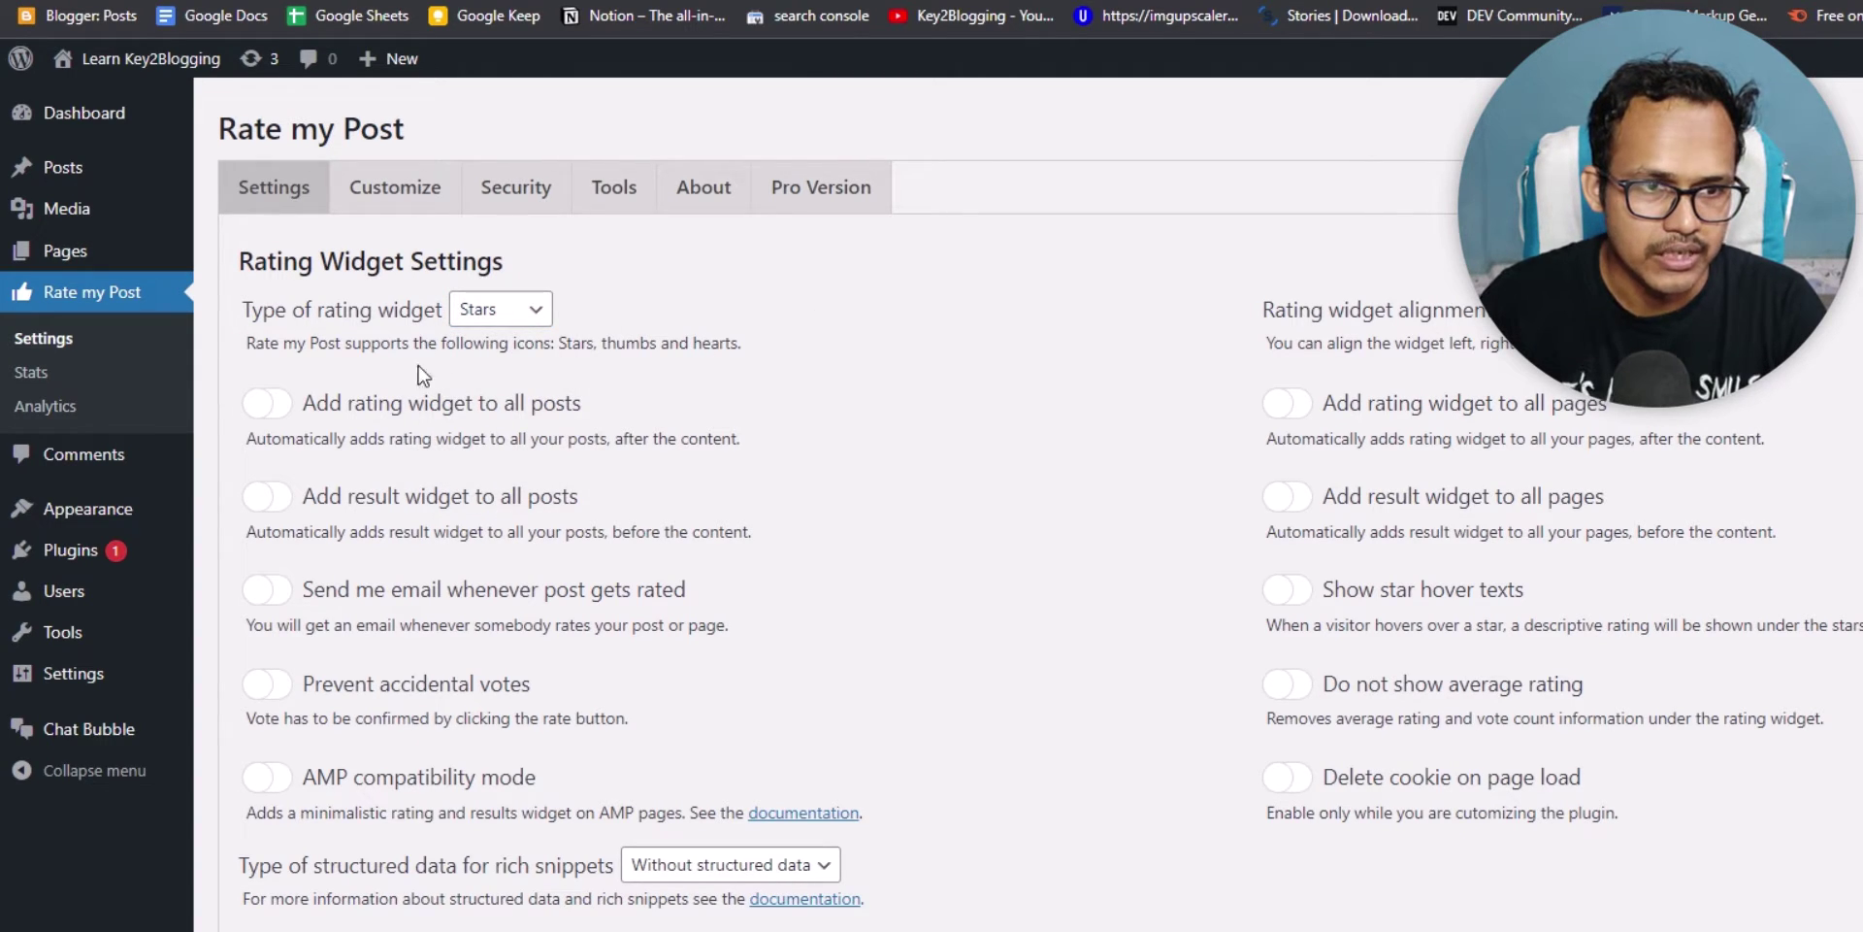
{"action": "left_click", "coordinate": [281, 407]}
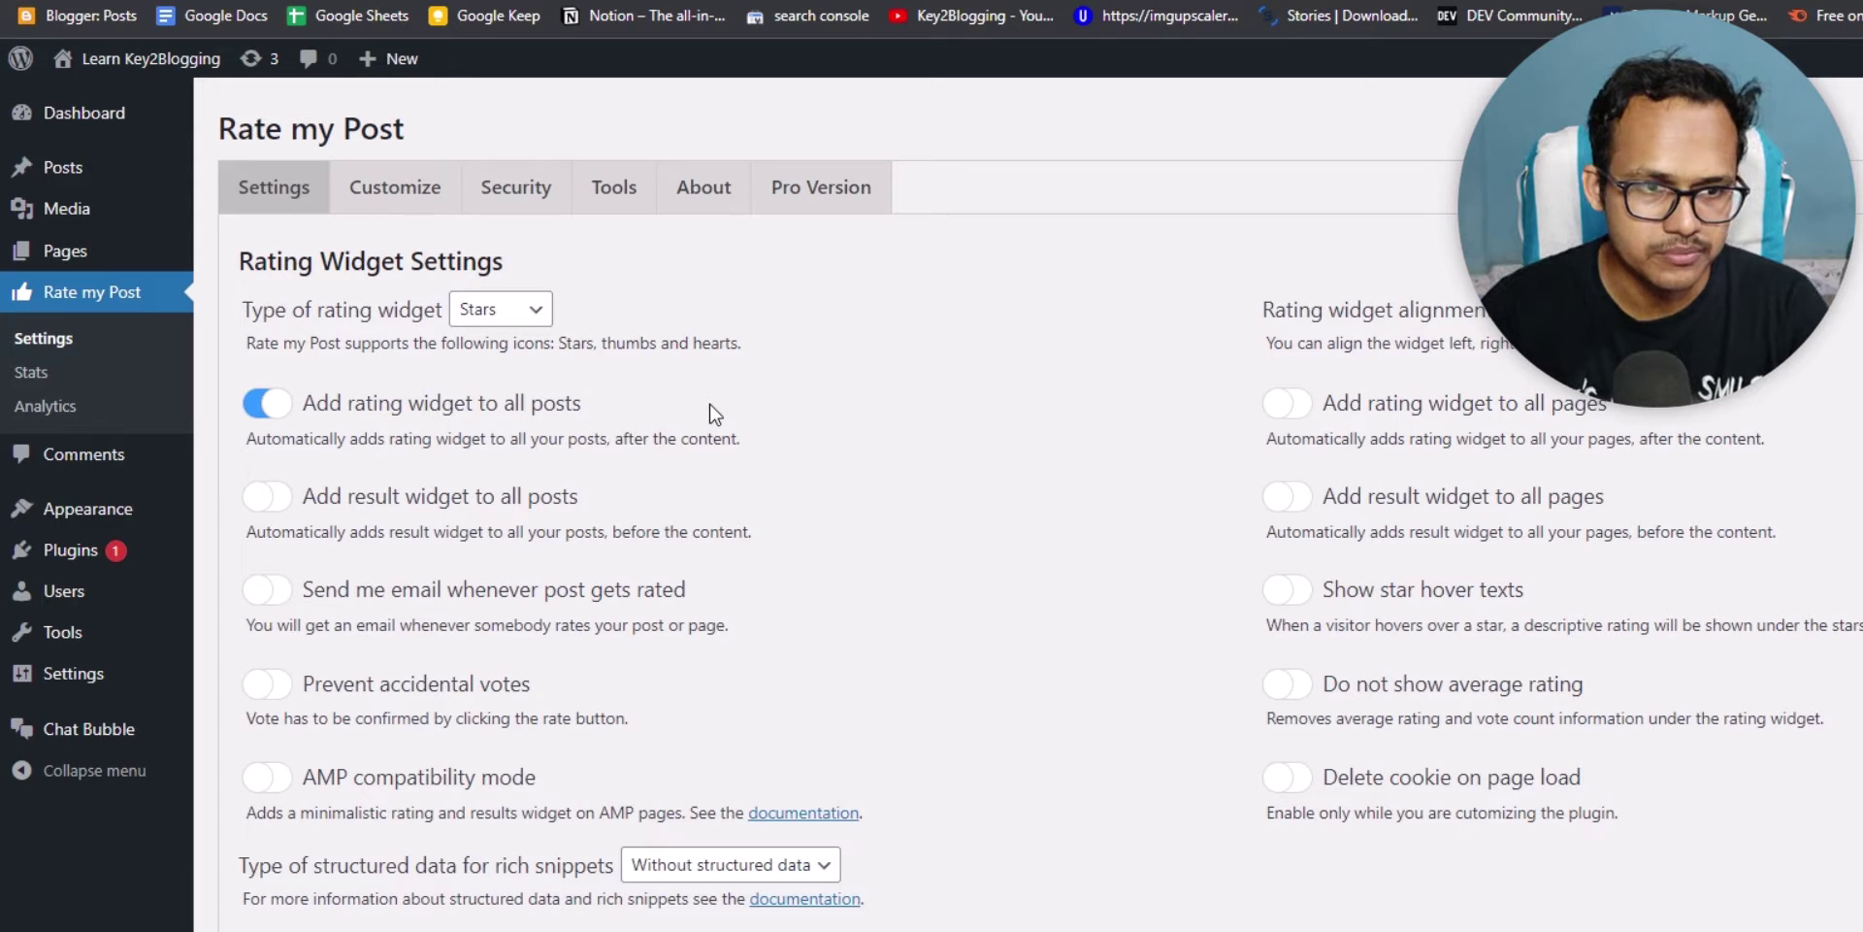
Step: Enable the prevention of accidental votes and set the structured data type for rich snippets to Product
{"action": "scroll", "coordinate": [886, 420], "scroll_direction": "down", "scroll_amount": 2}
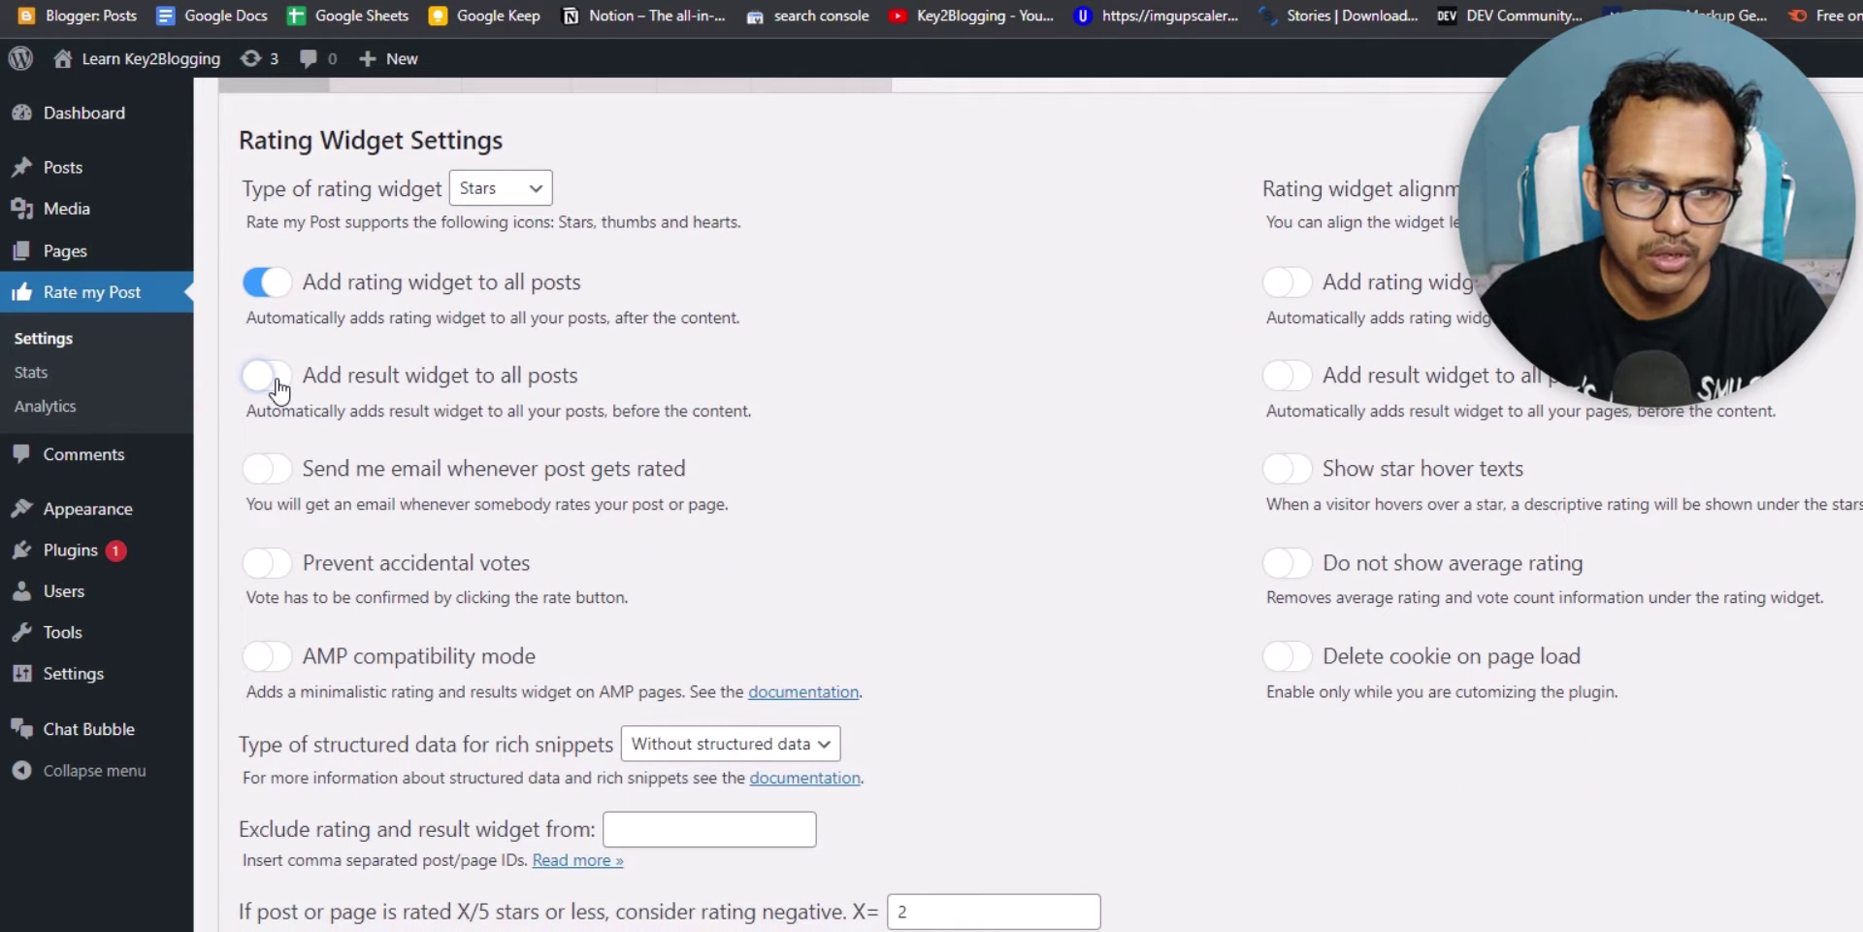
{"action": "scroll", "coordinate": [907, 416], "scroll_direction": "down", "scroll_amount": 2}
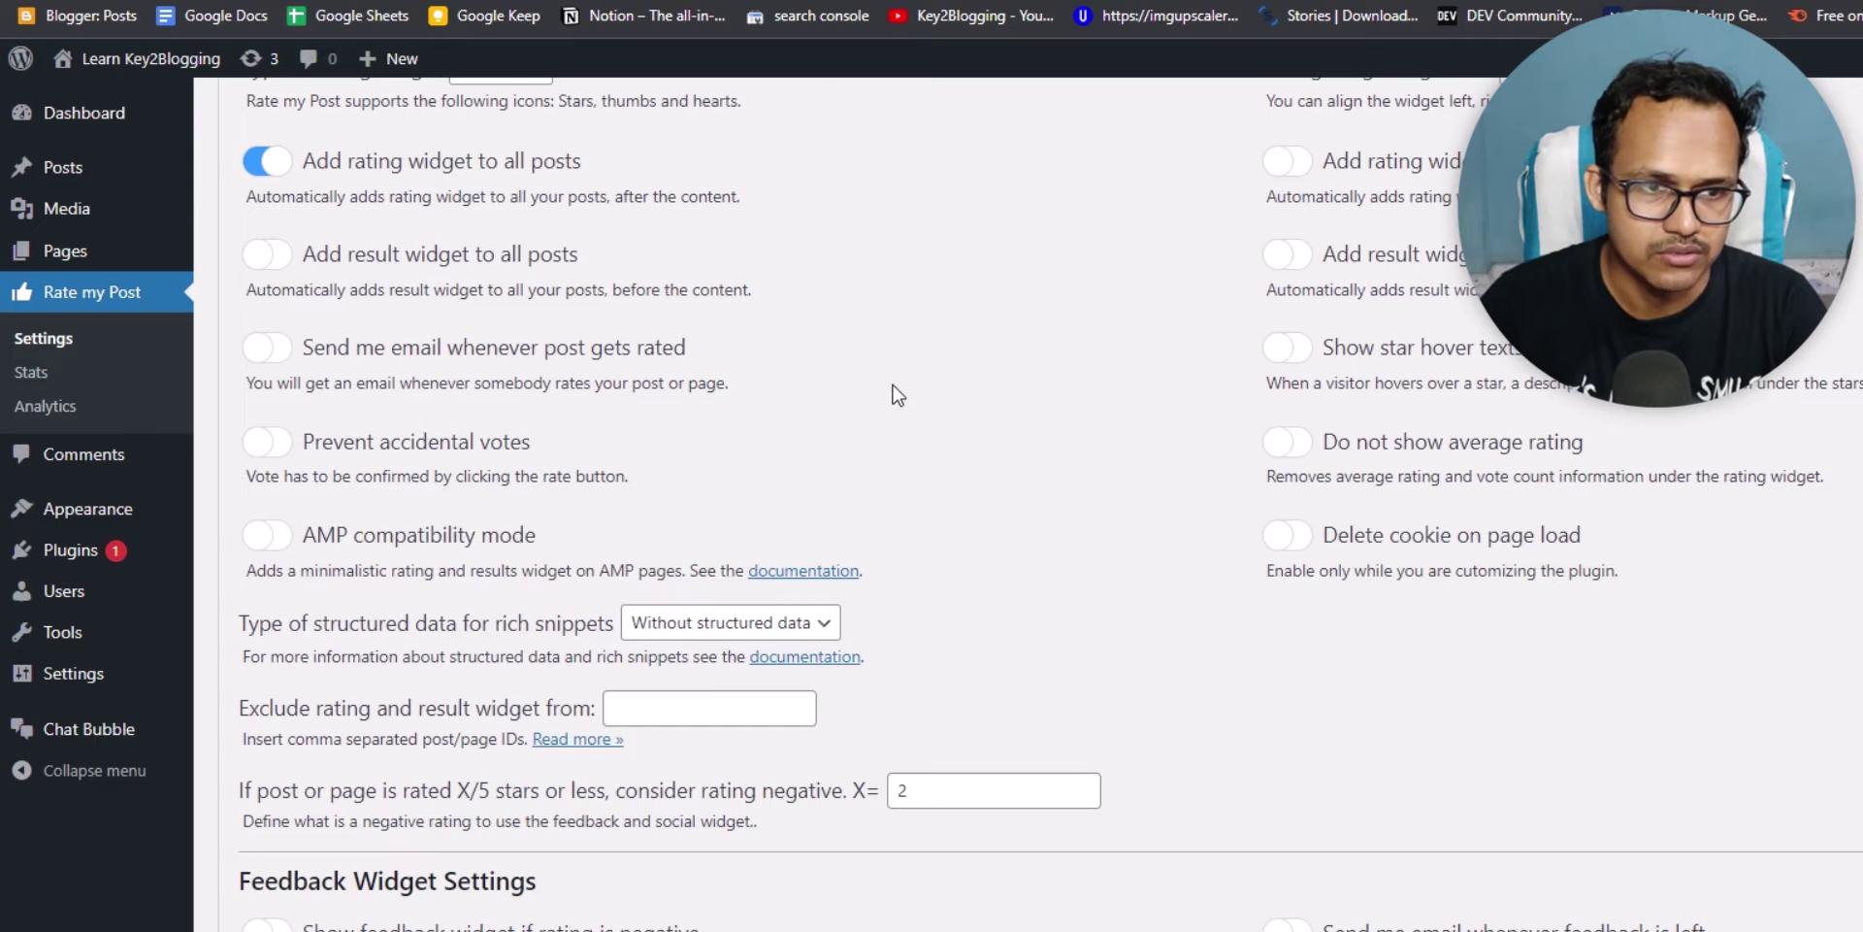
{"action": "left_click", "coordinate": [267, 445]}
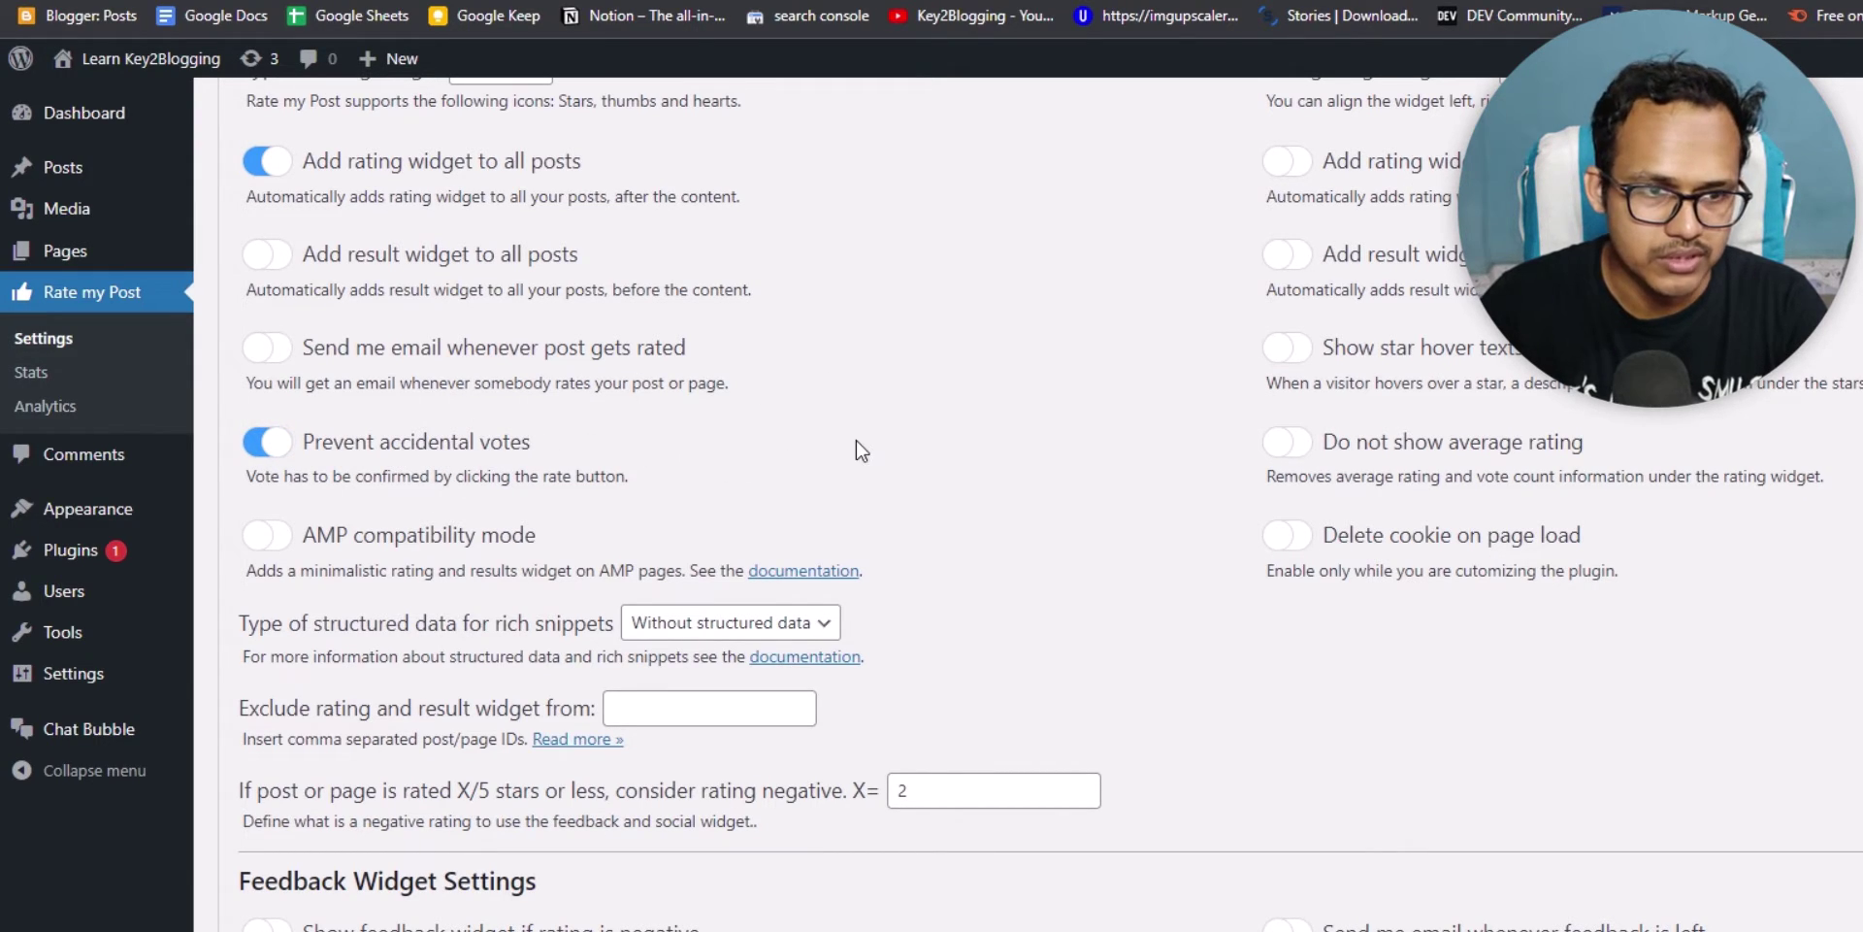
{"action": "scroll", "coordinate": [957, 488], "scroll_direction": "down", "scroll_amount": 1}
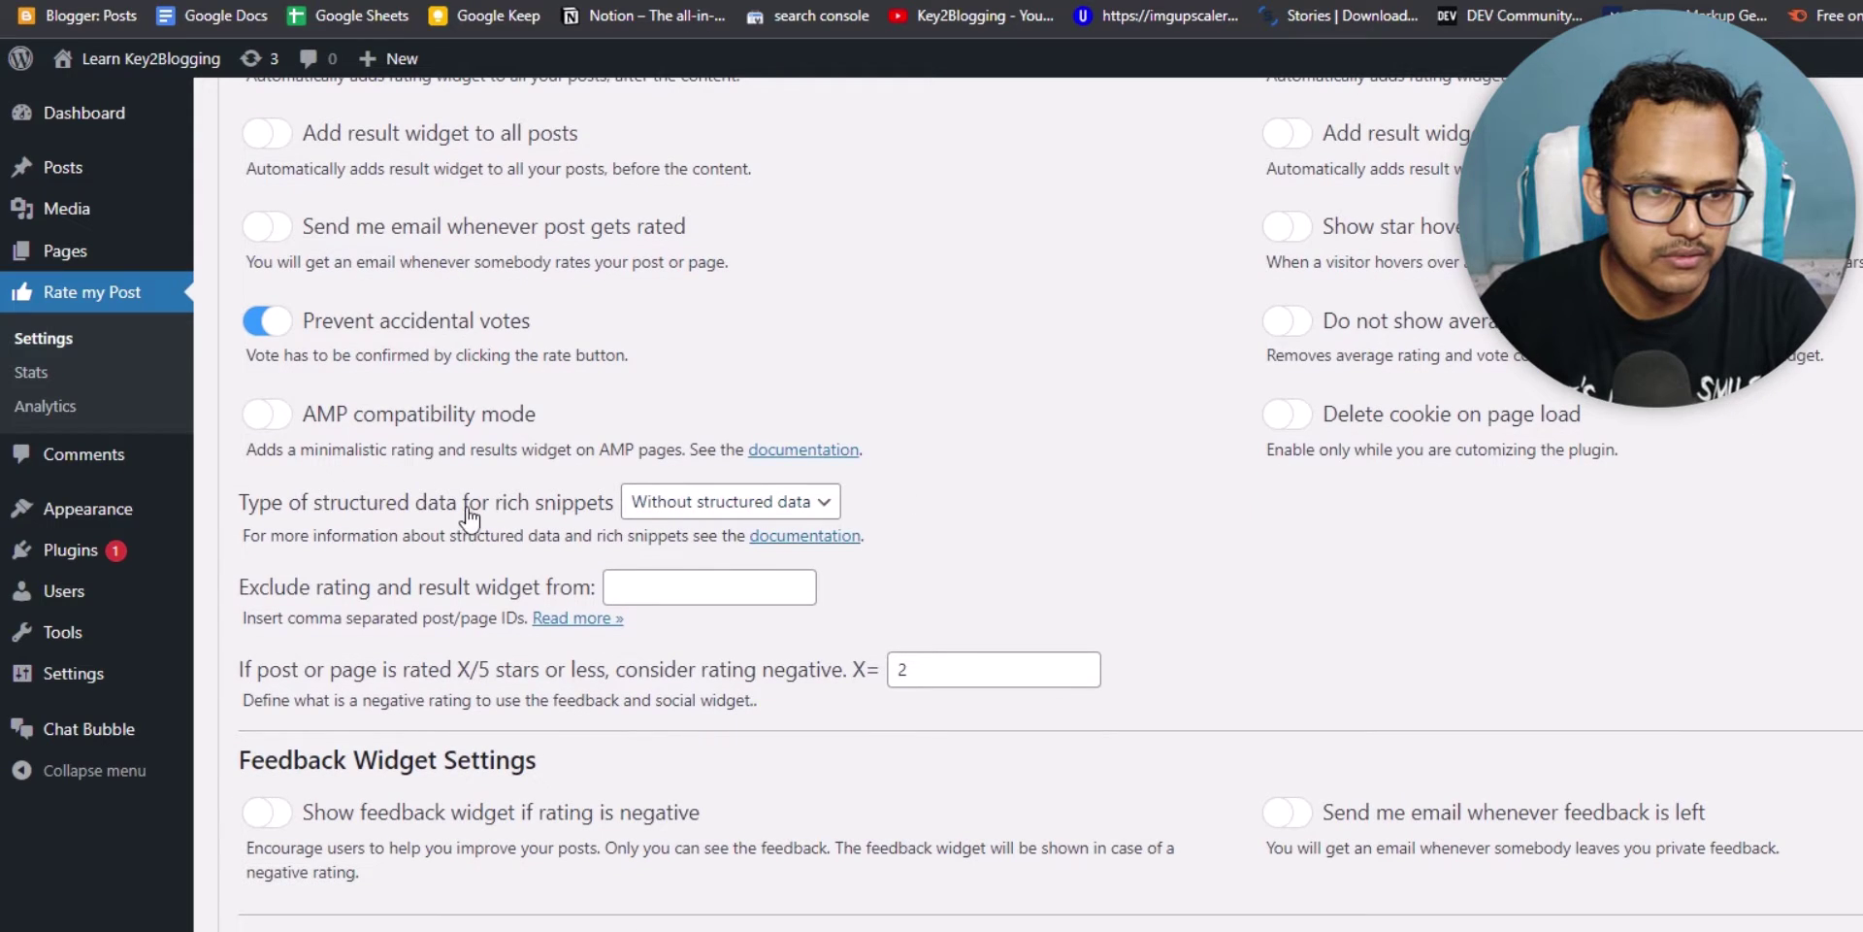
{"action": "left_click", "coordinate": [701, 505]}
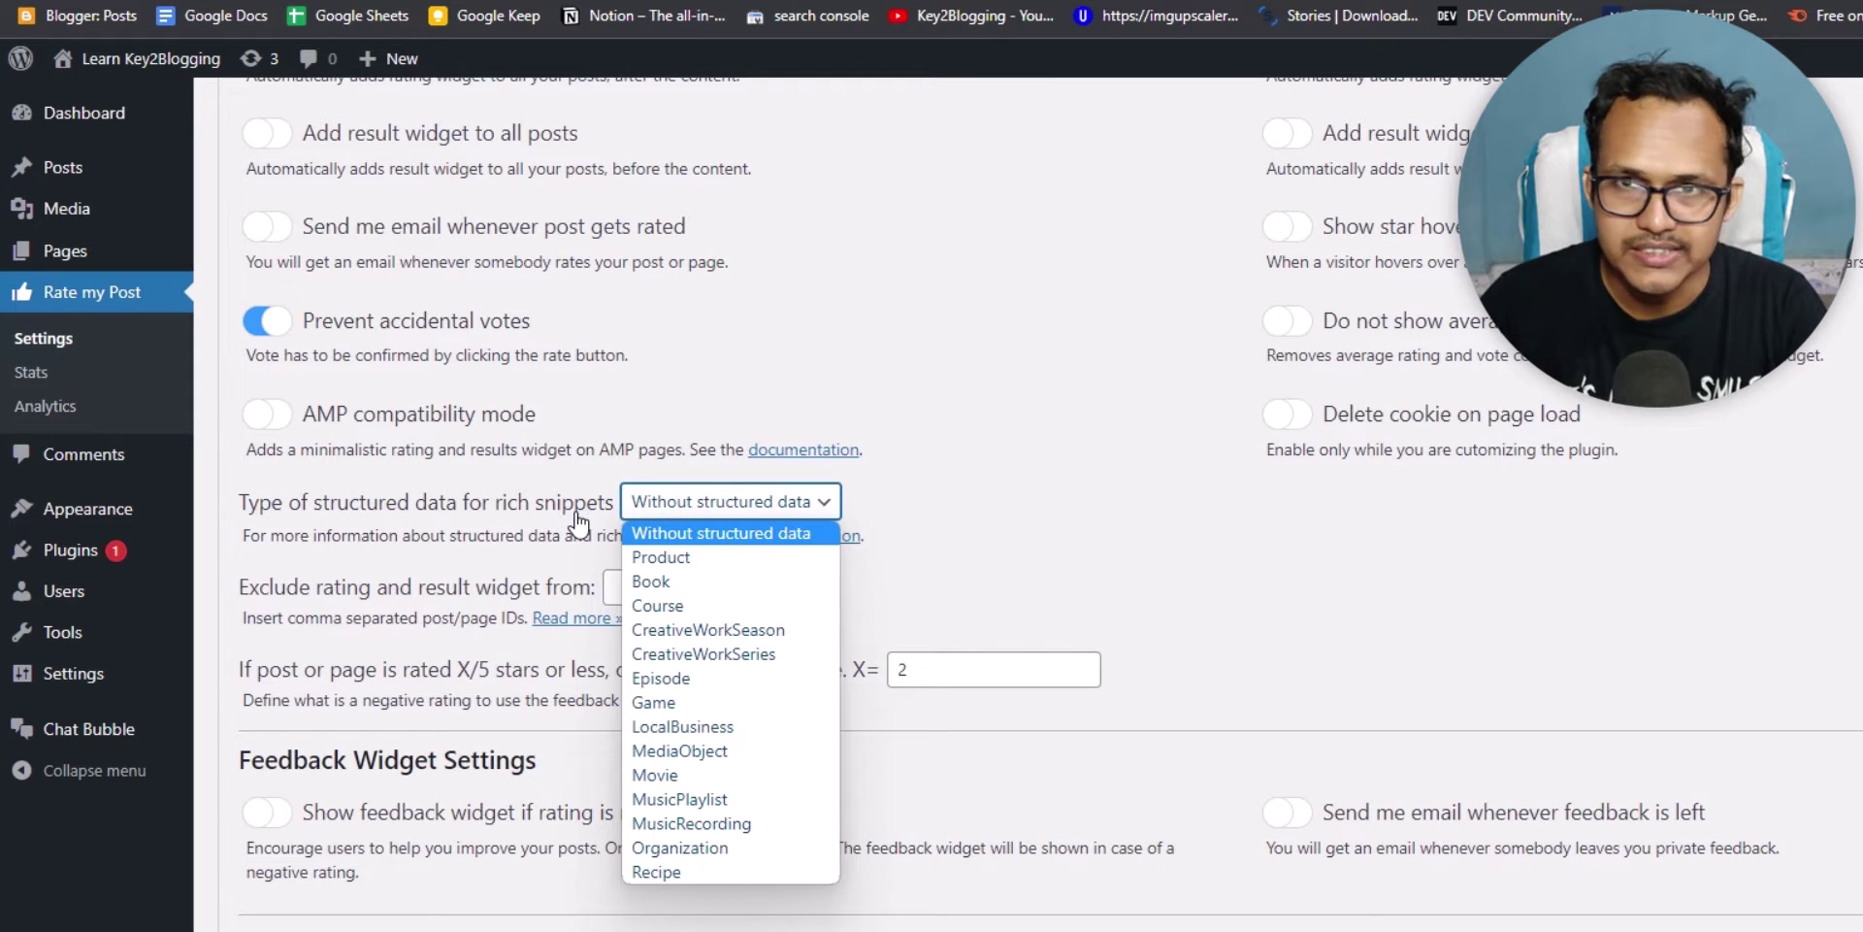
{"action": "left_click", "coordinate": [748, 557]}
Step: Enable the feedback widget for negative ratings and the social widget for positive ratings
{"action": "scroll", "coordinate": [391, 490], "scroll_direction": "down", "scroll_amount": 1}
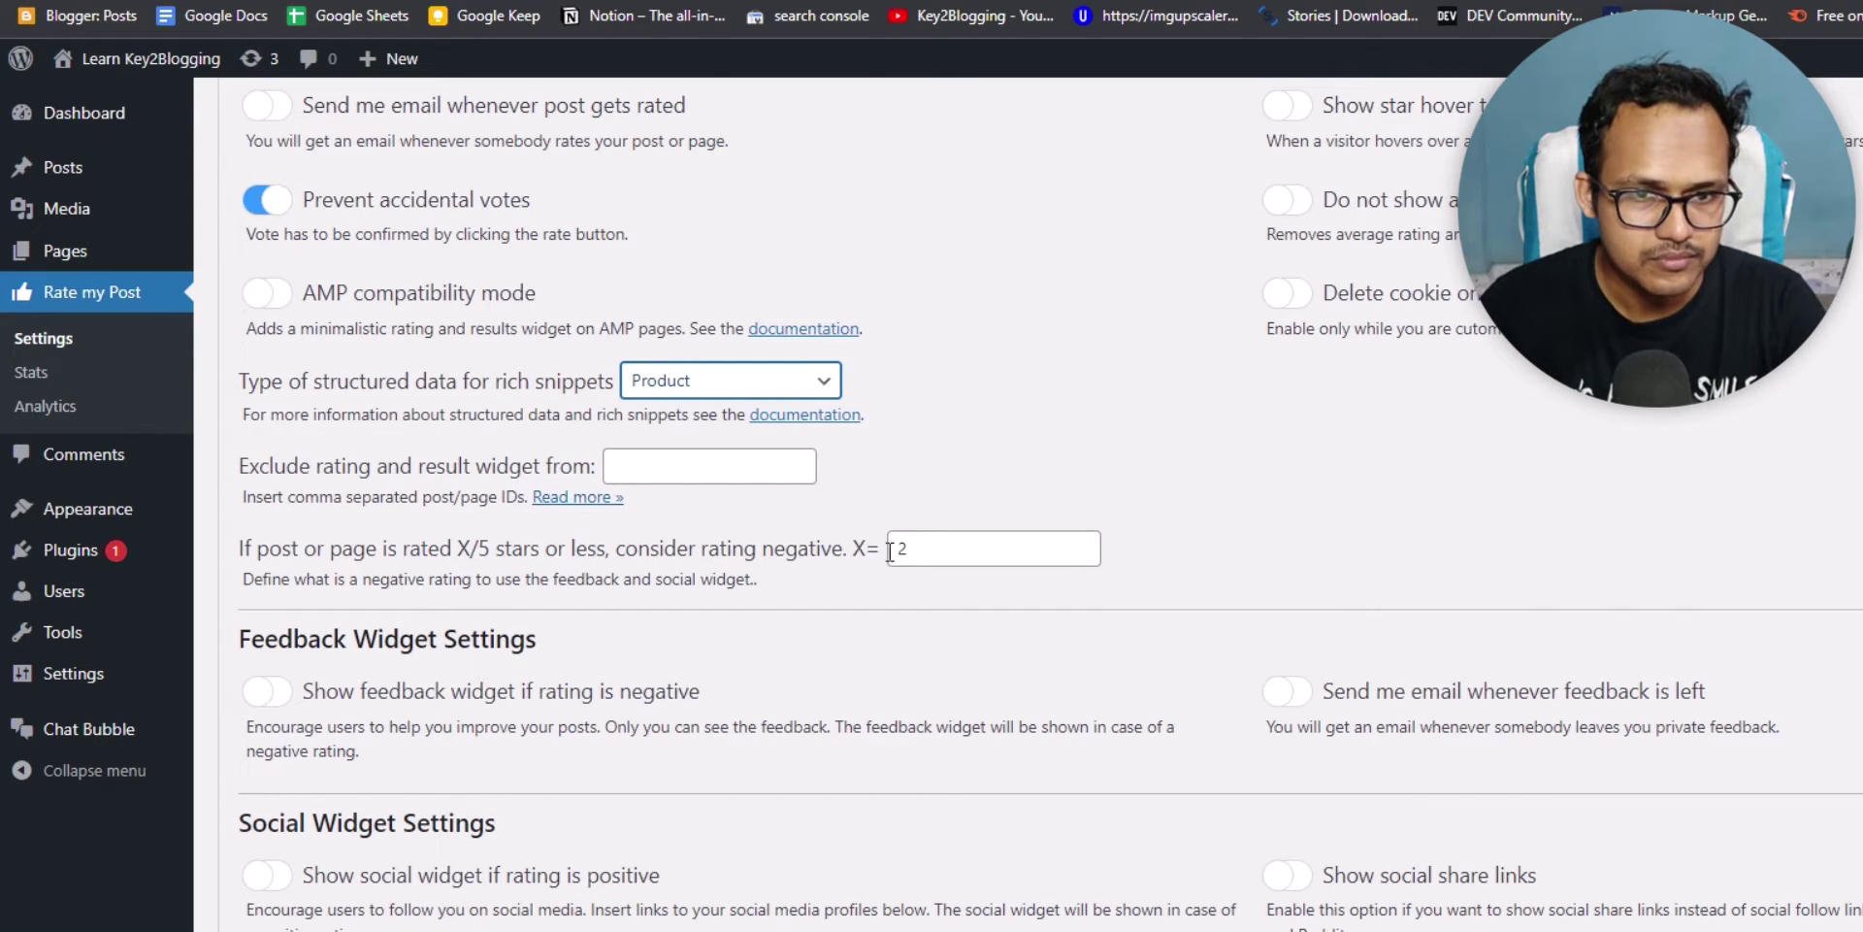
{"action": "scroll", "coordinate": [832, 621], "scroll_direction": "down", "scroll_amount": 3}
{"action": "left_click", "coordinate": [315, 468]}
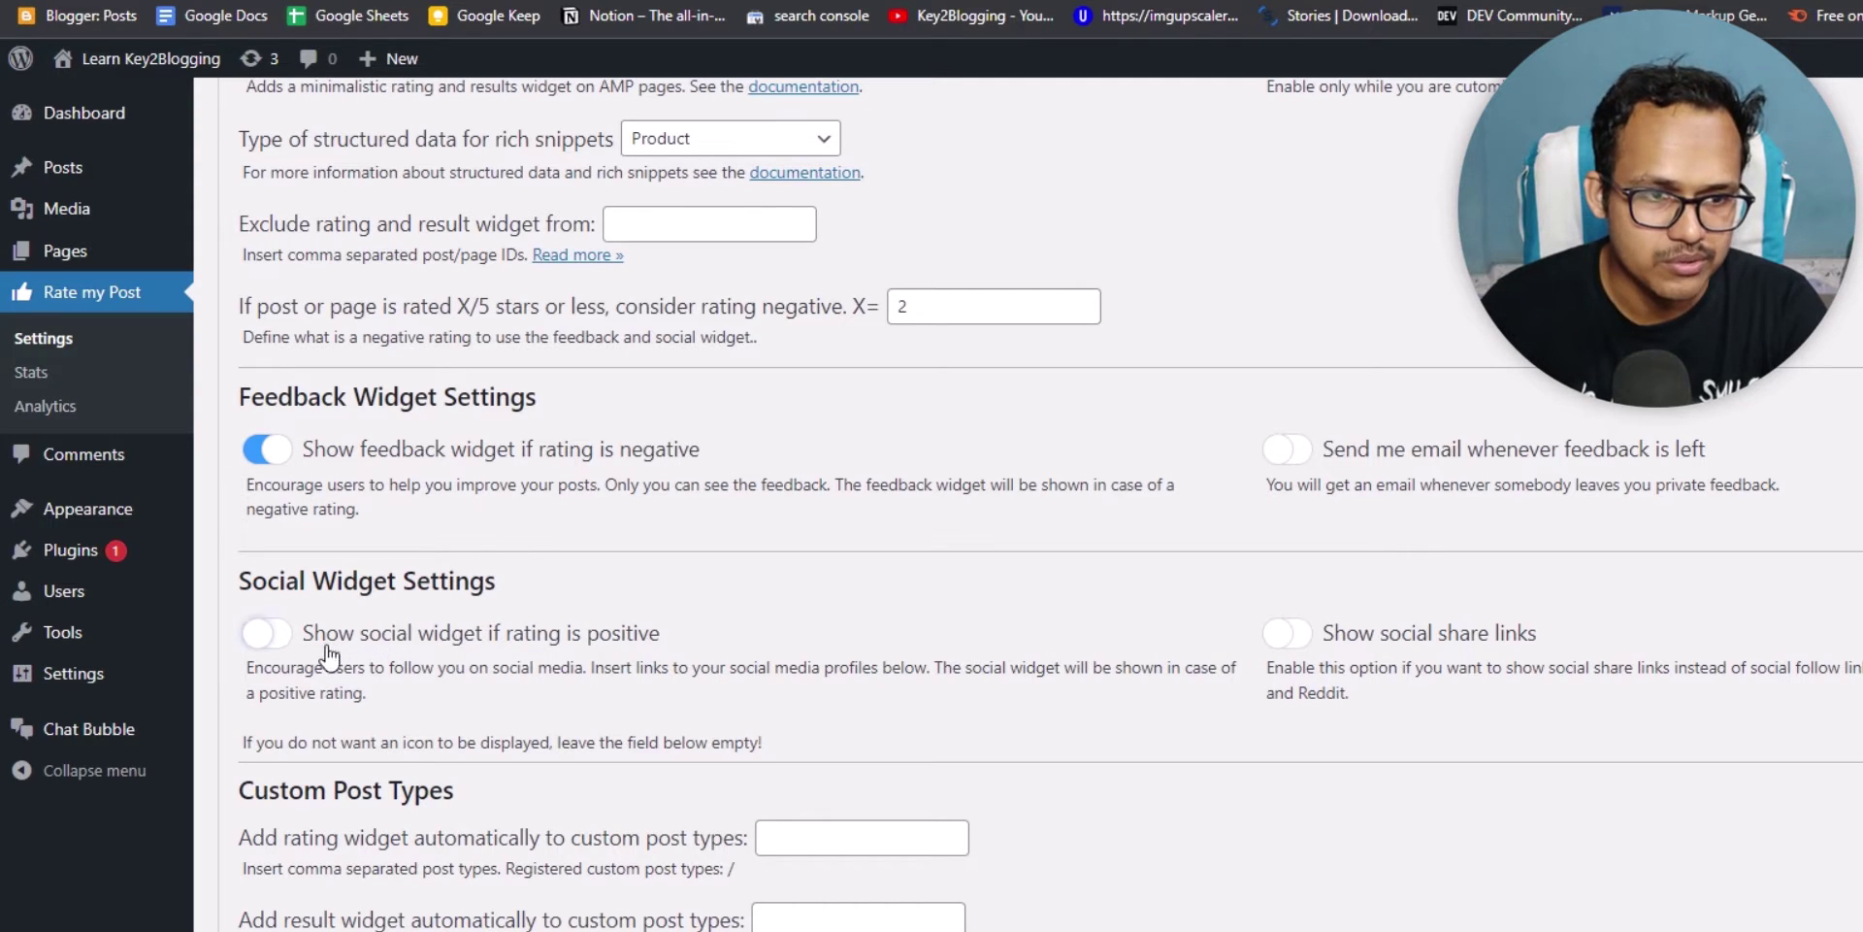
{"action": "left_click", "coordinate": [274, 636]}
{"action": "left_click", "coordinate": [277, 635]}
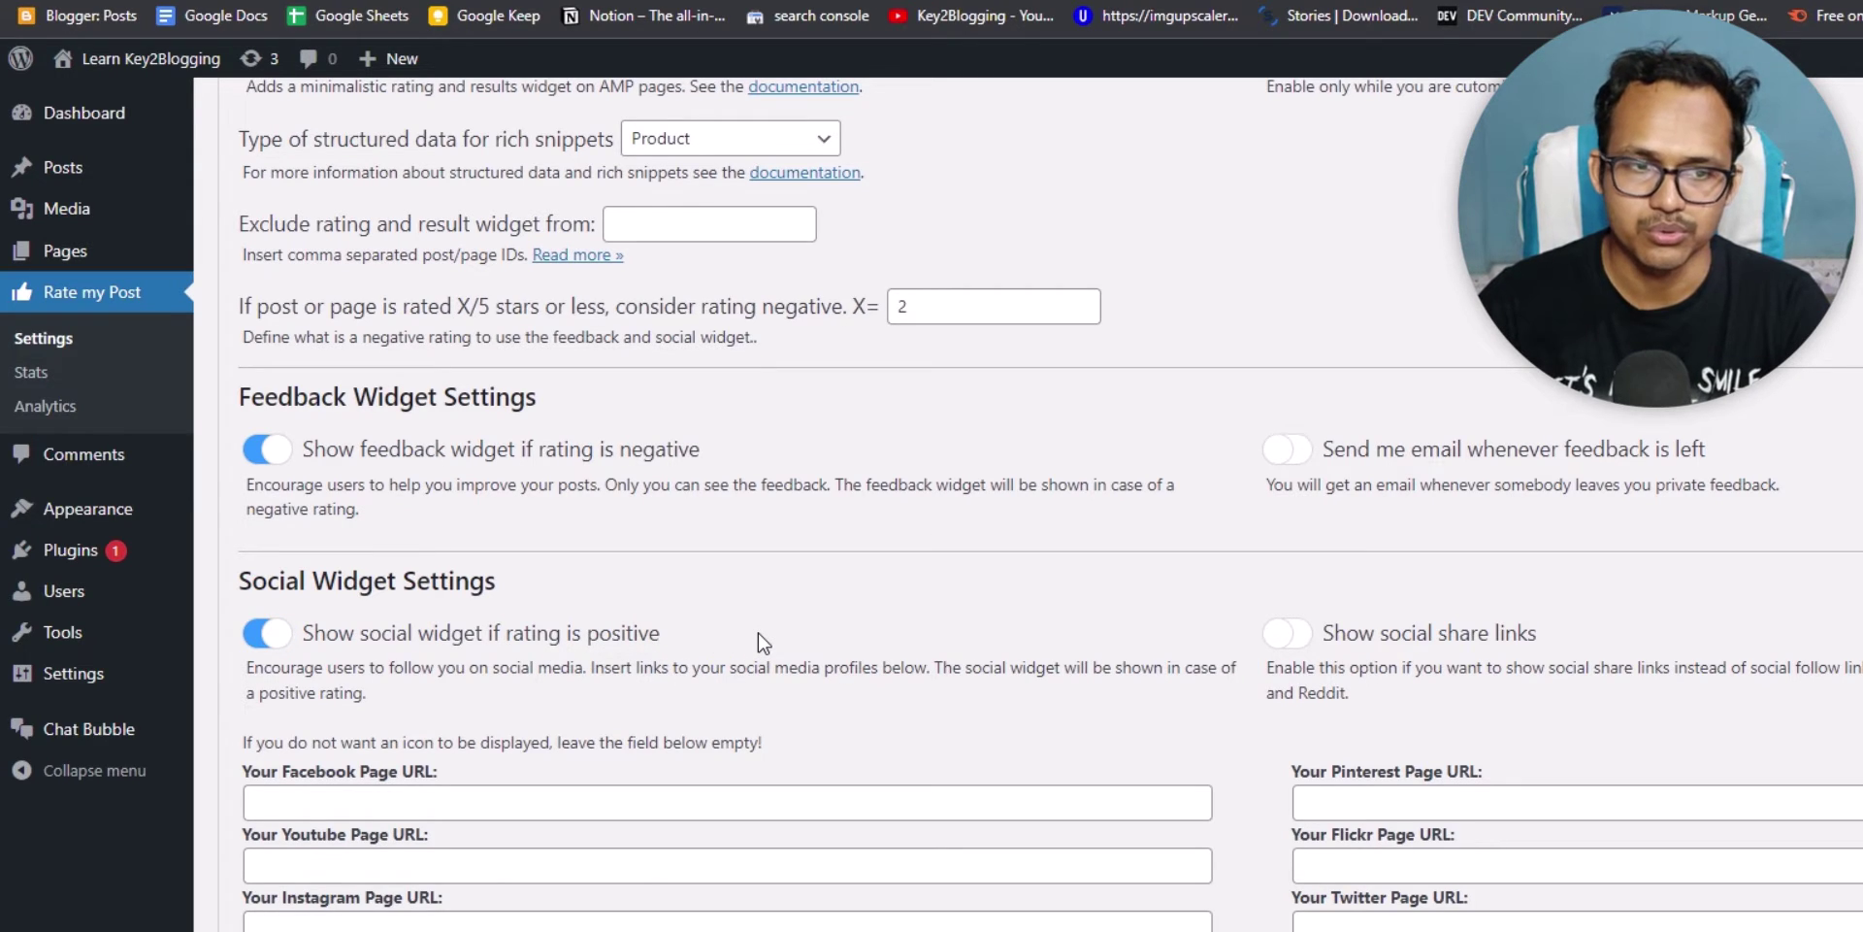
{"action": "scroll", "coordinate": [759, 632], "scroll_direction": "down", "scroll_amount": 3}
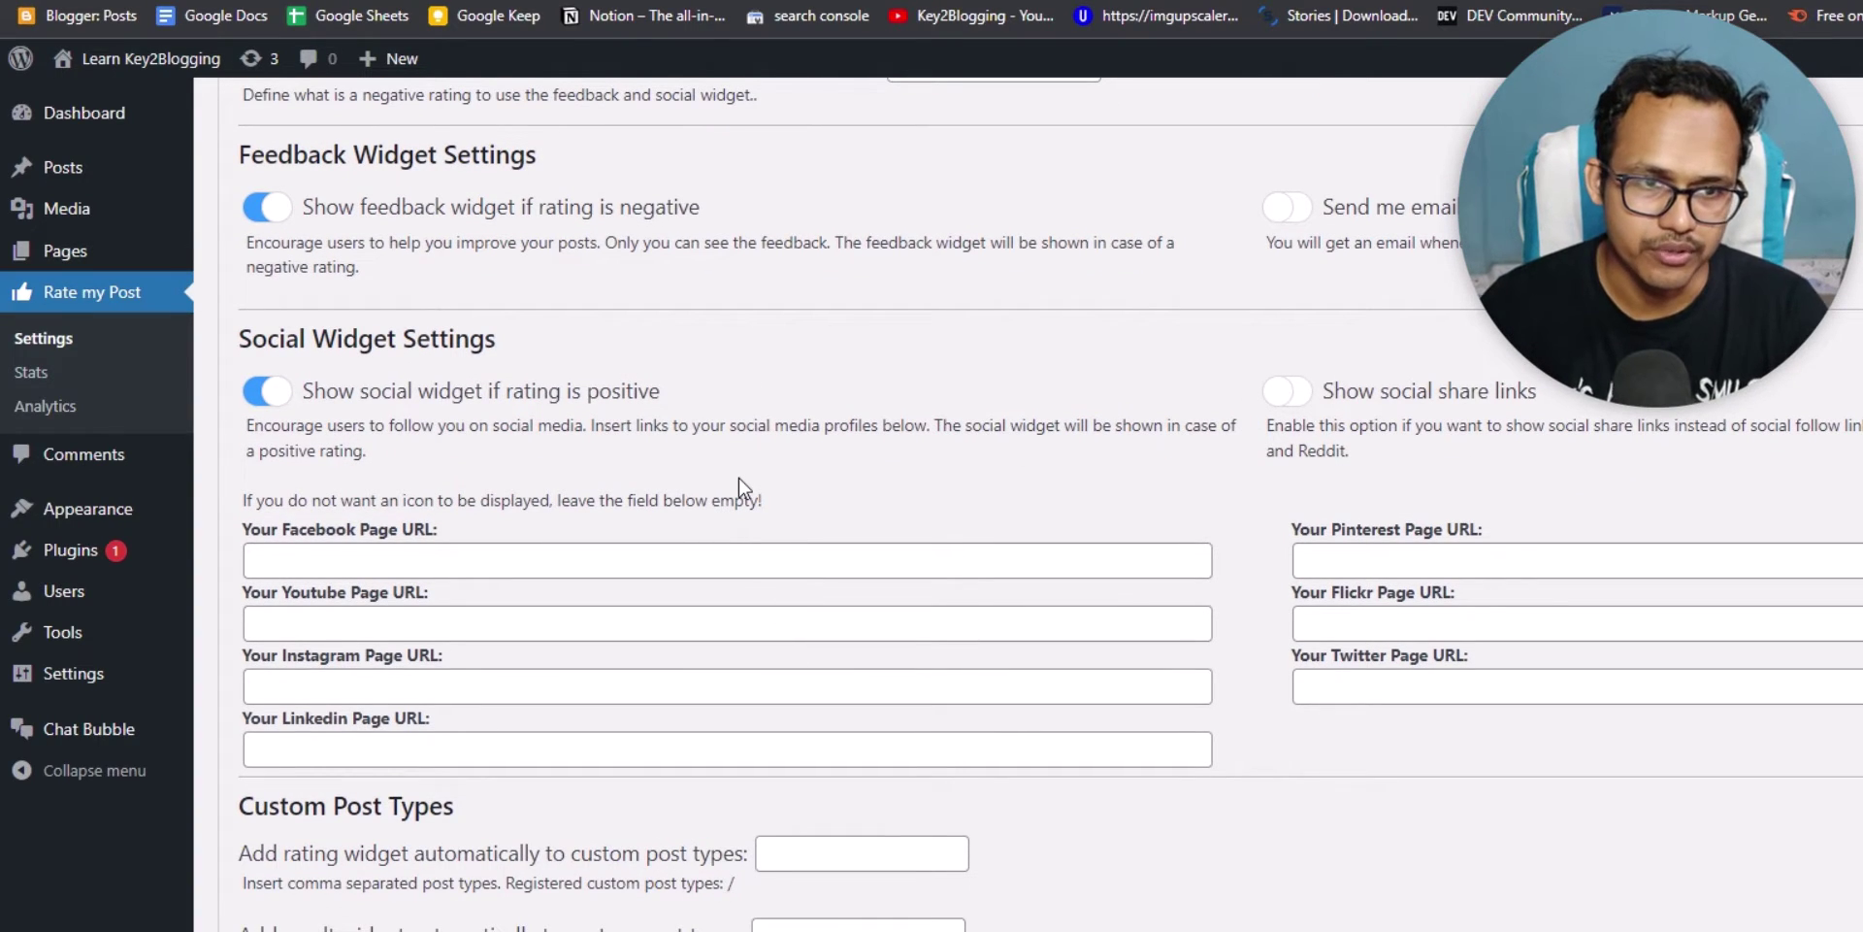
{"action": "left_click", "coordinate": [507, 555]}
{"action": "left_click", "coordinate": [518, 615]}
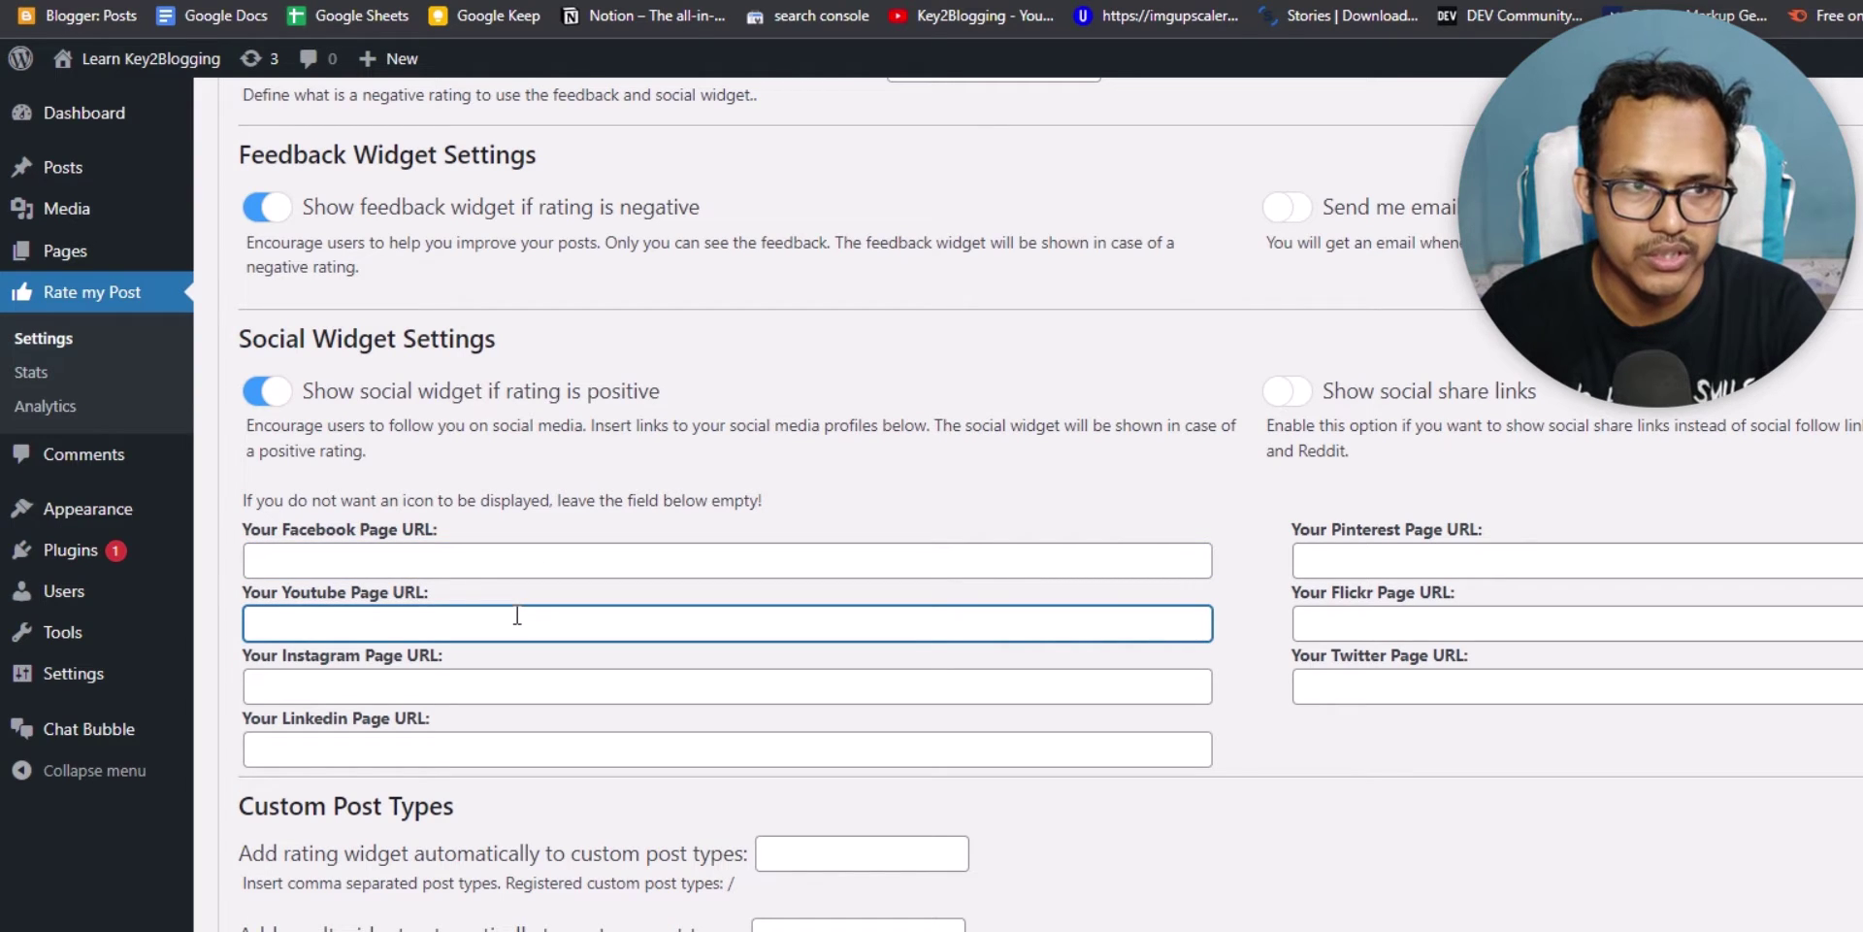
{"action": "key", "text": "ctrl+Tab"}
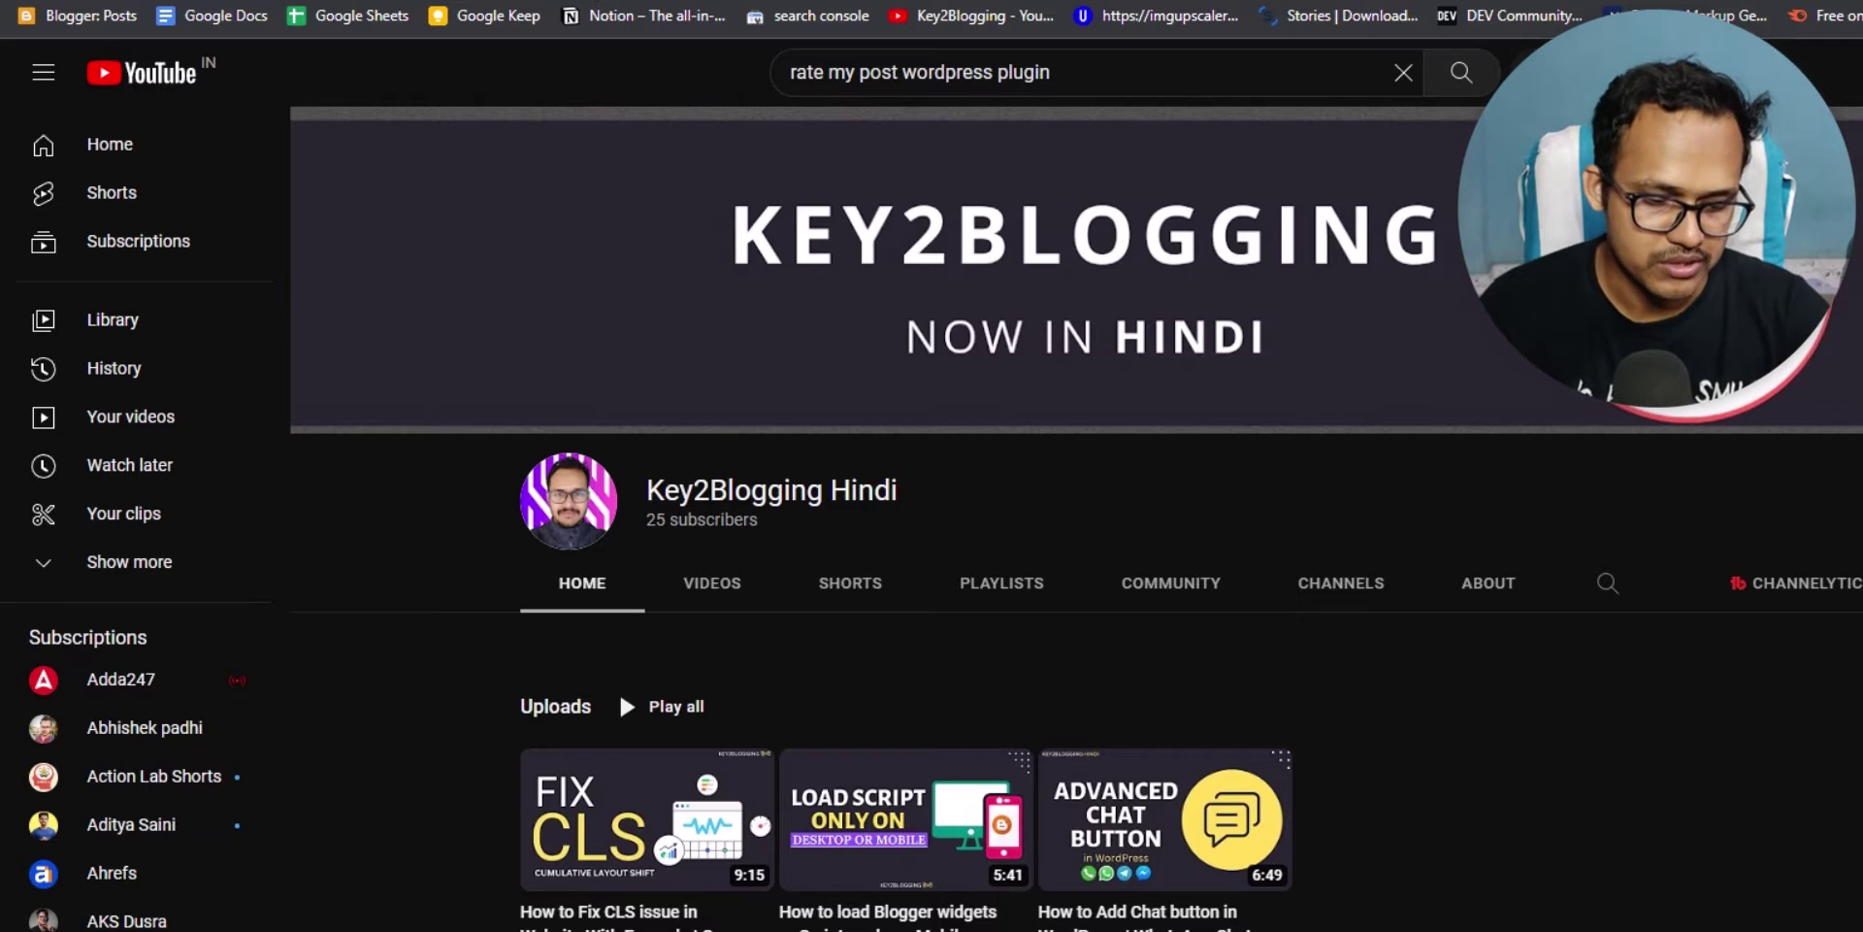
{"action": "key", "text": "ctrl+shift+Tab"}
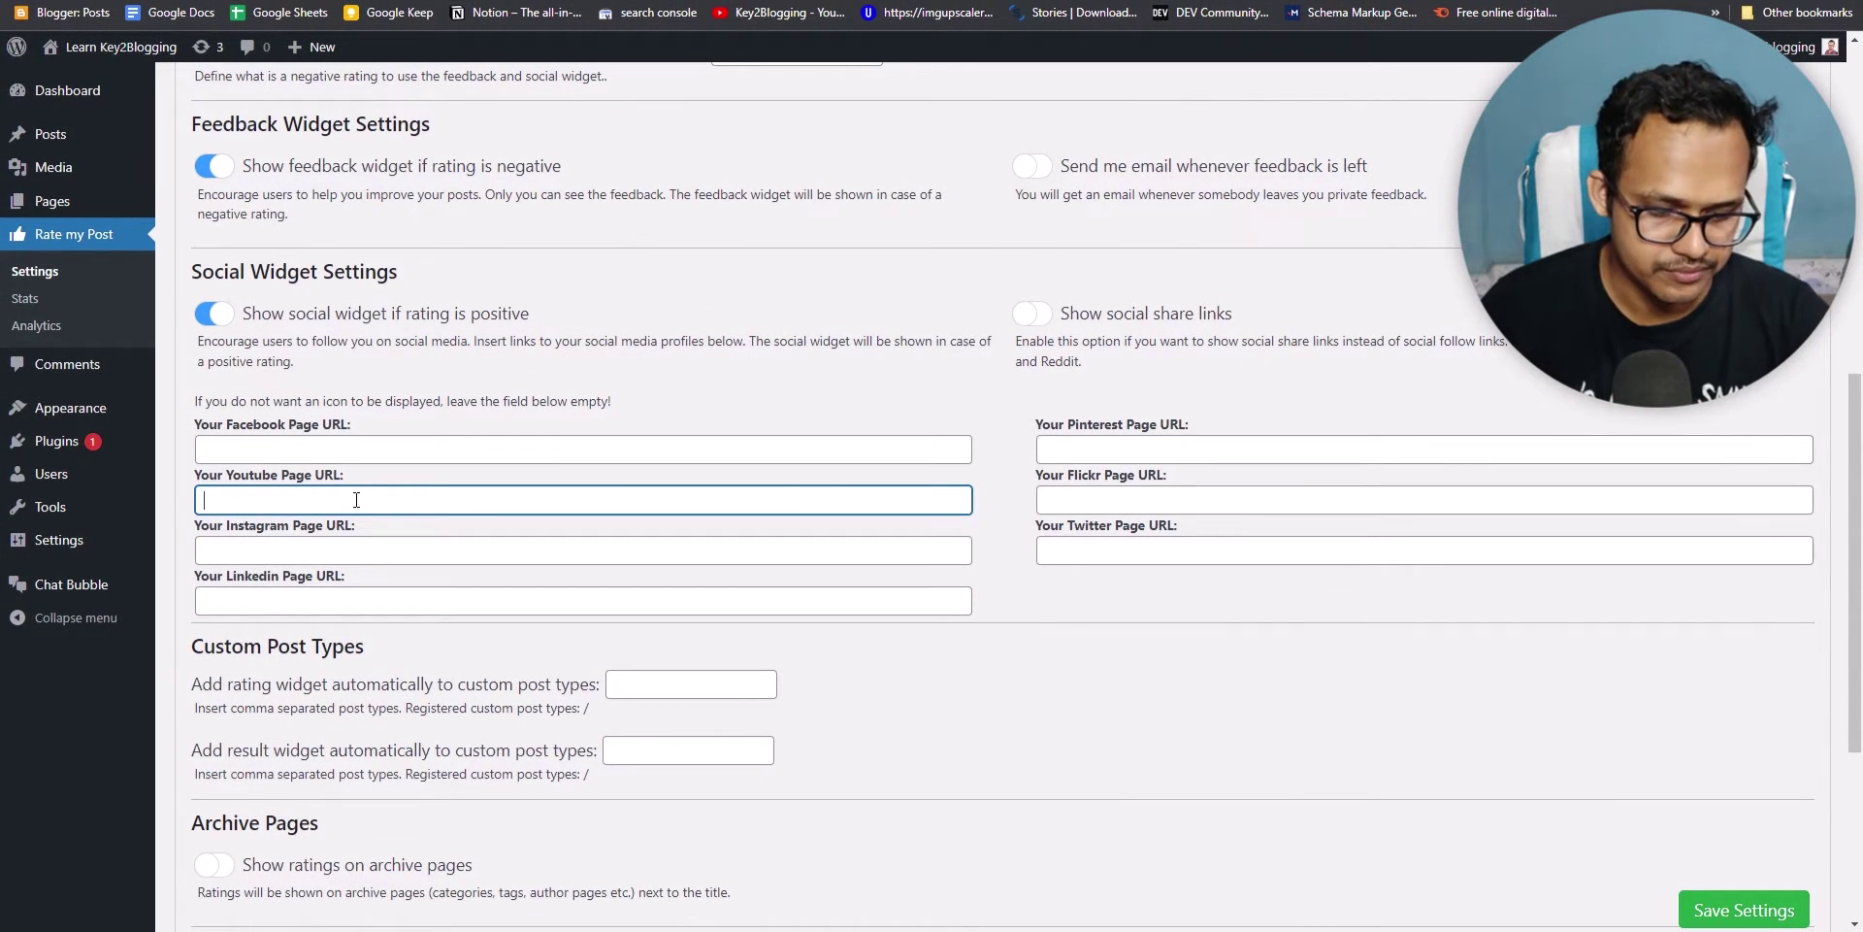
{"action": "type", "text": "https://www.youtube.com/channel/UCB_tQY67zMTNIBaYFB28yVg"}
{"action": "right_click", "coordinate": [259, 592]}
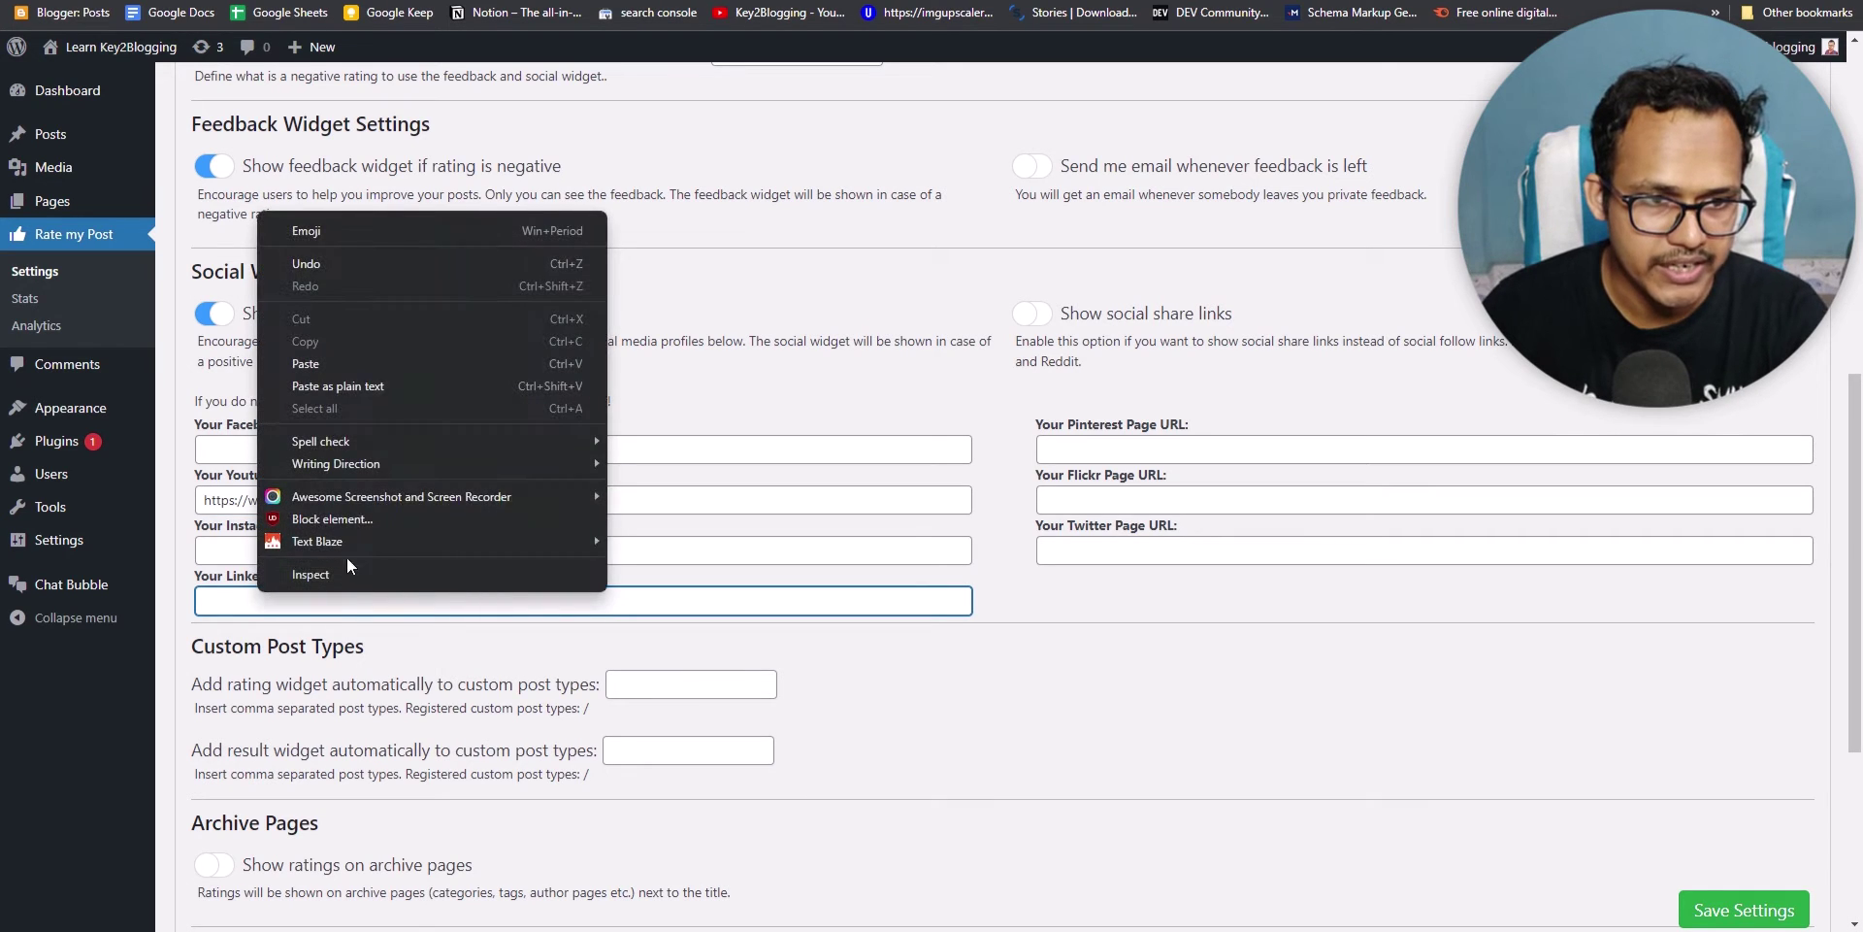
{"action": "mouse_move", "coordinate": [515, 542]}
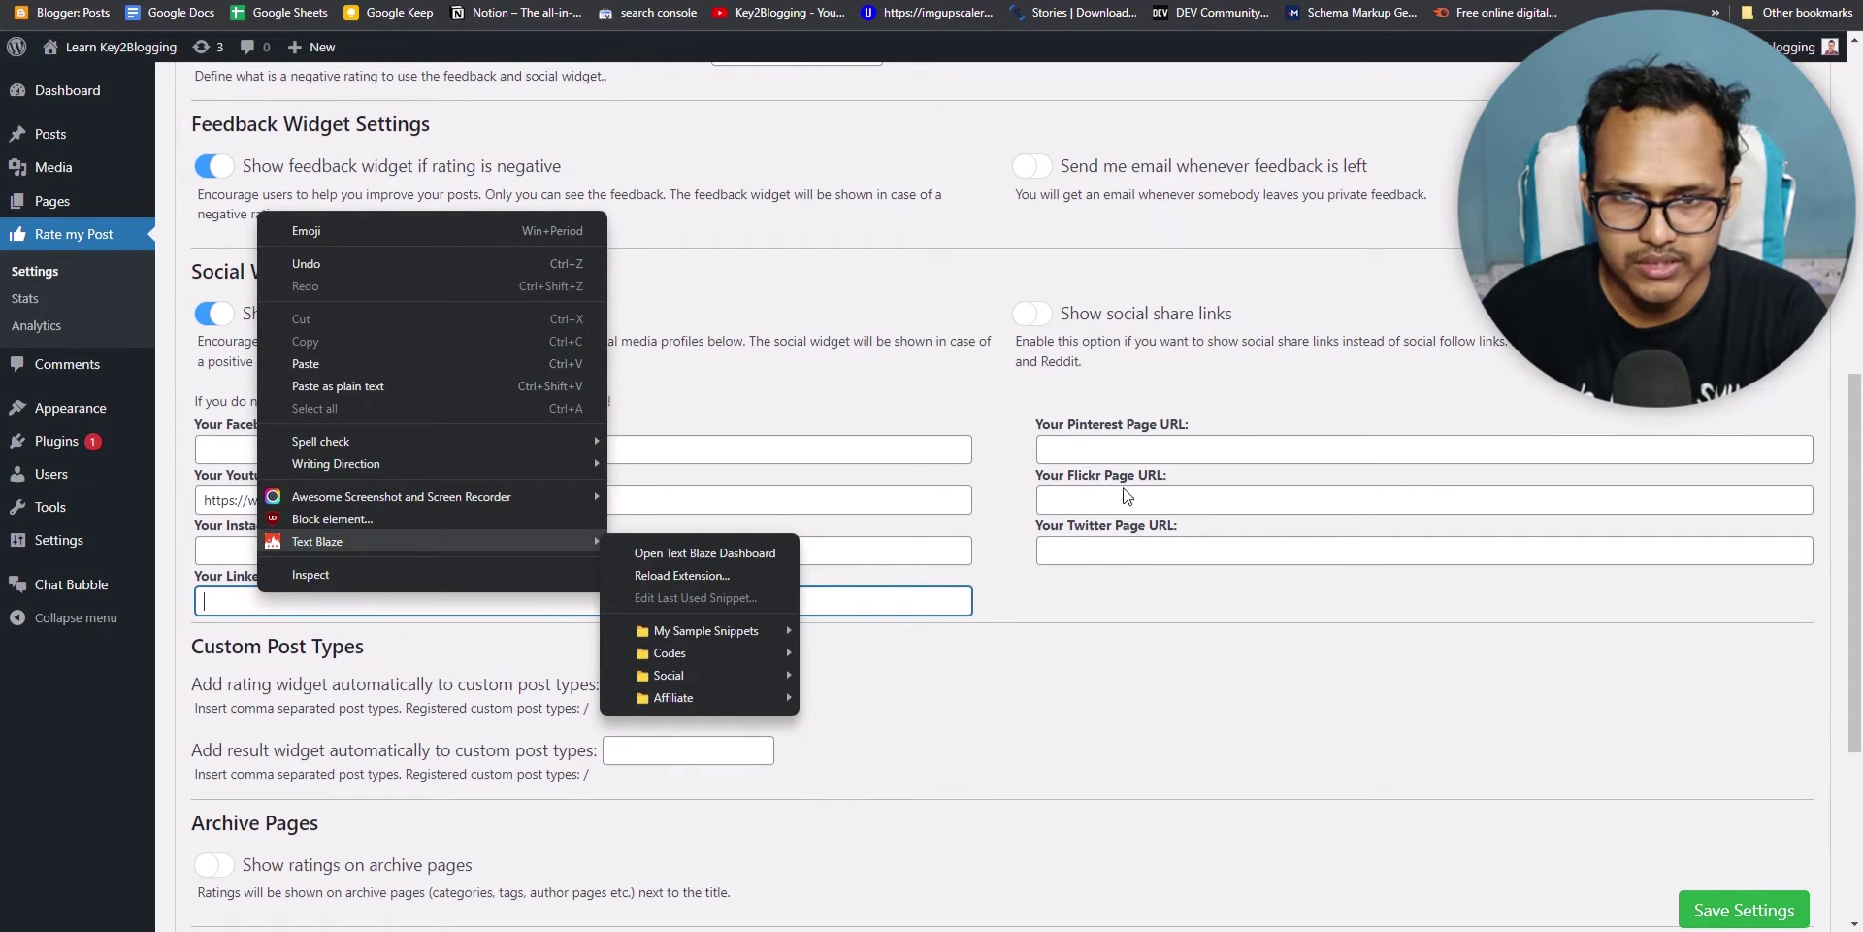
{"action": "left_click", "coordinate": [1064, 551]}
{"action": "right_click", "coordinate": [1092, 552]}
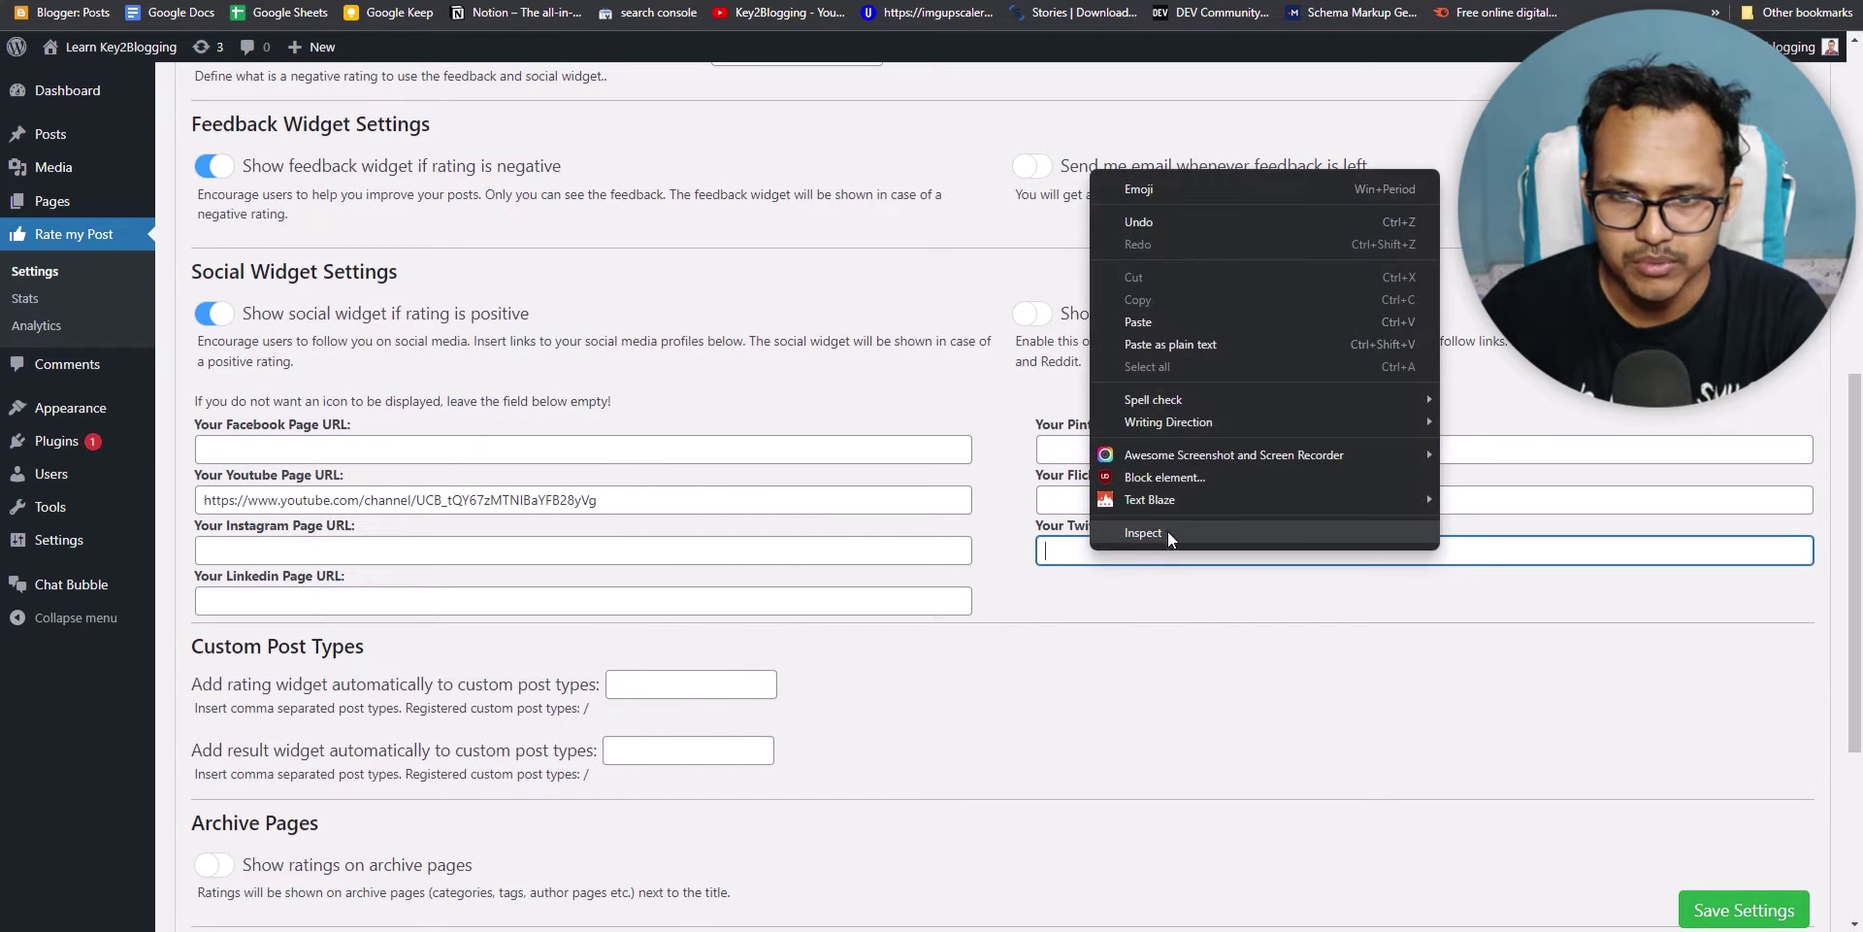
{"action": "mouse_move", "coordinate": [1198, 503]}
{"action": "mouse_move", "coordinate": [1525, 637]}
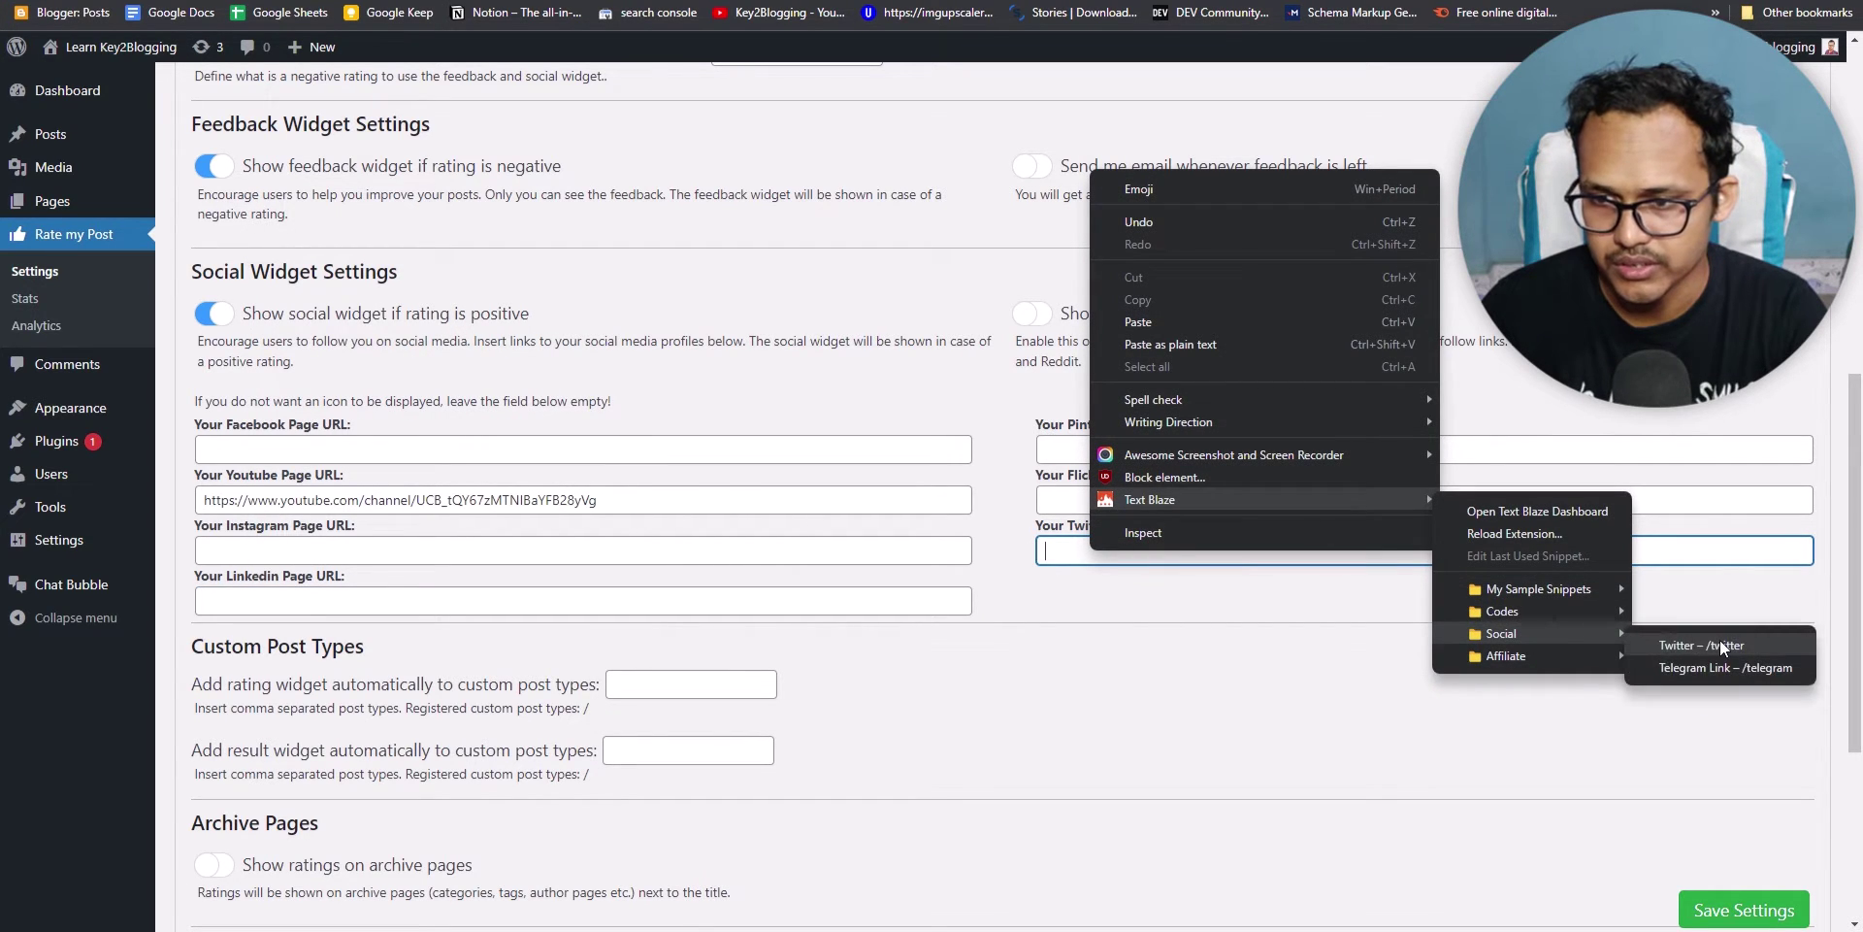
{"action": "left_click", "coordinate": [1720, 639]}
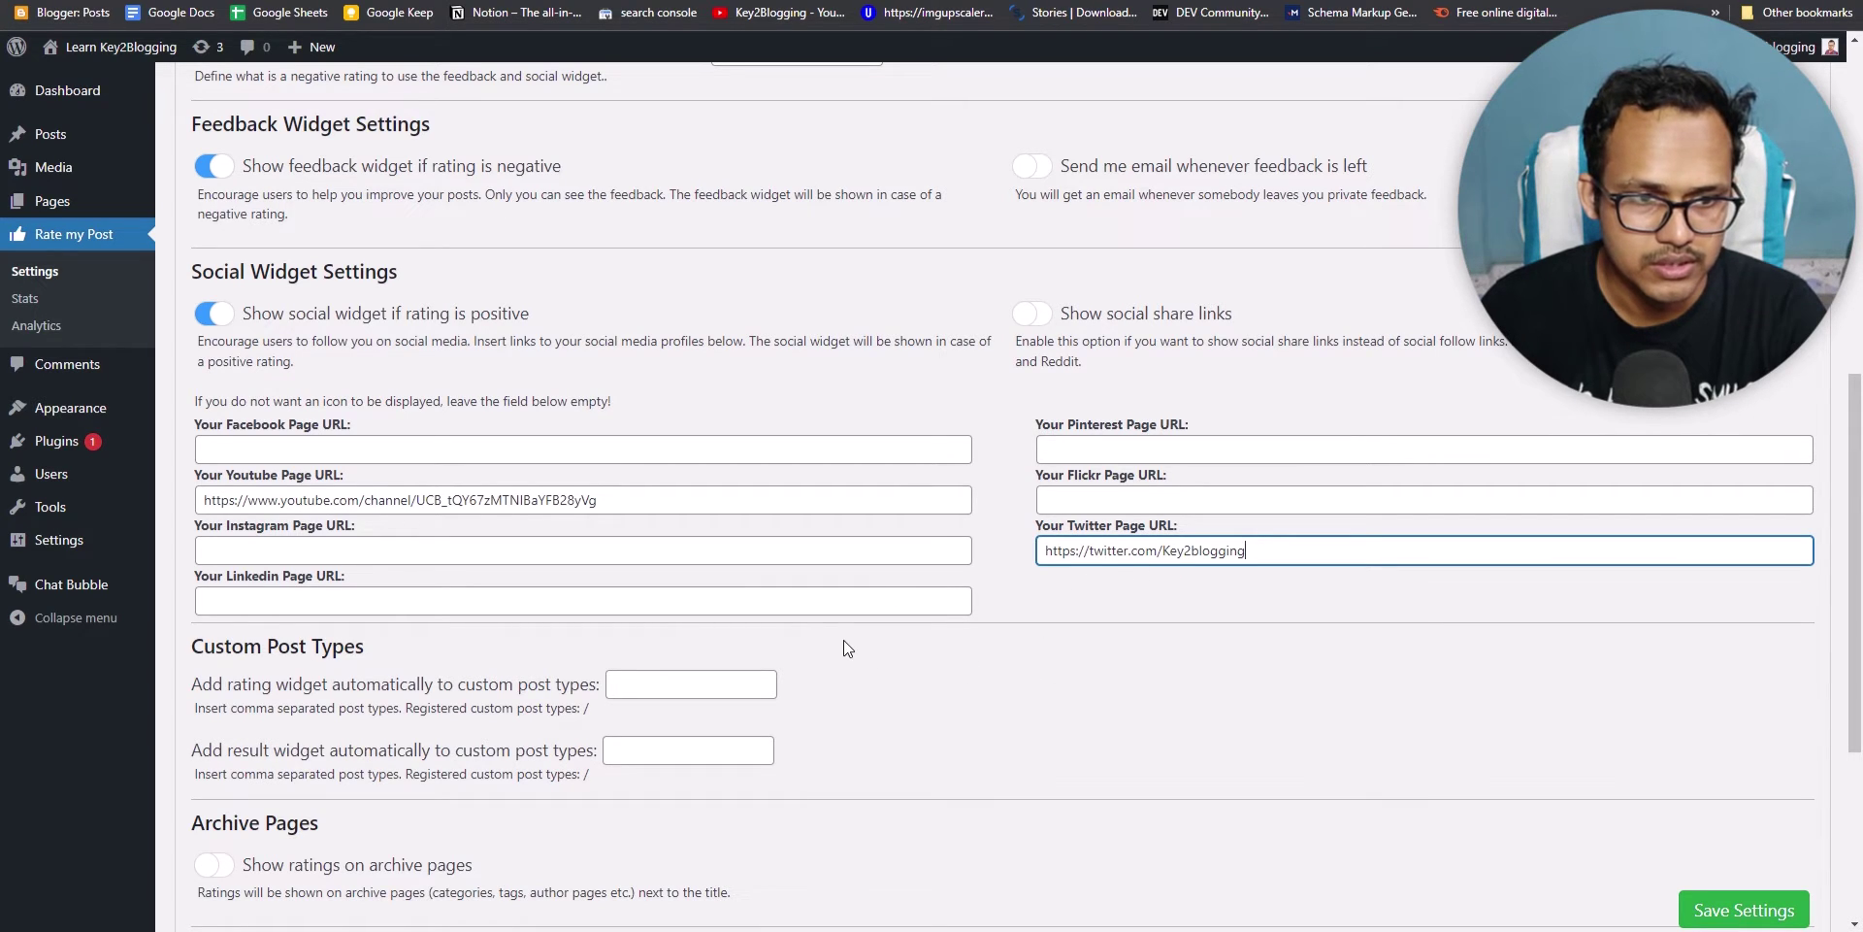
Step: Check the custom post type, archive and advanced options, and save the Rate my Post settings
{"action": "scroll", "coordinate": [825, 631], "scroll_direction": "down", "scroll_amount": 2}
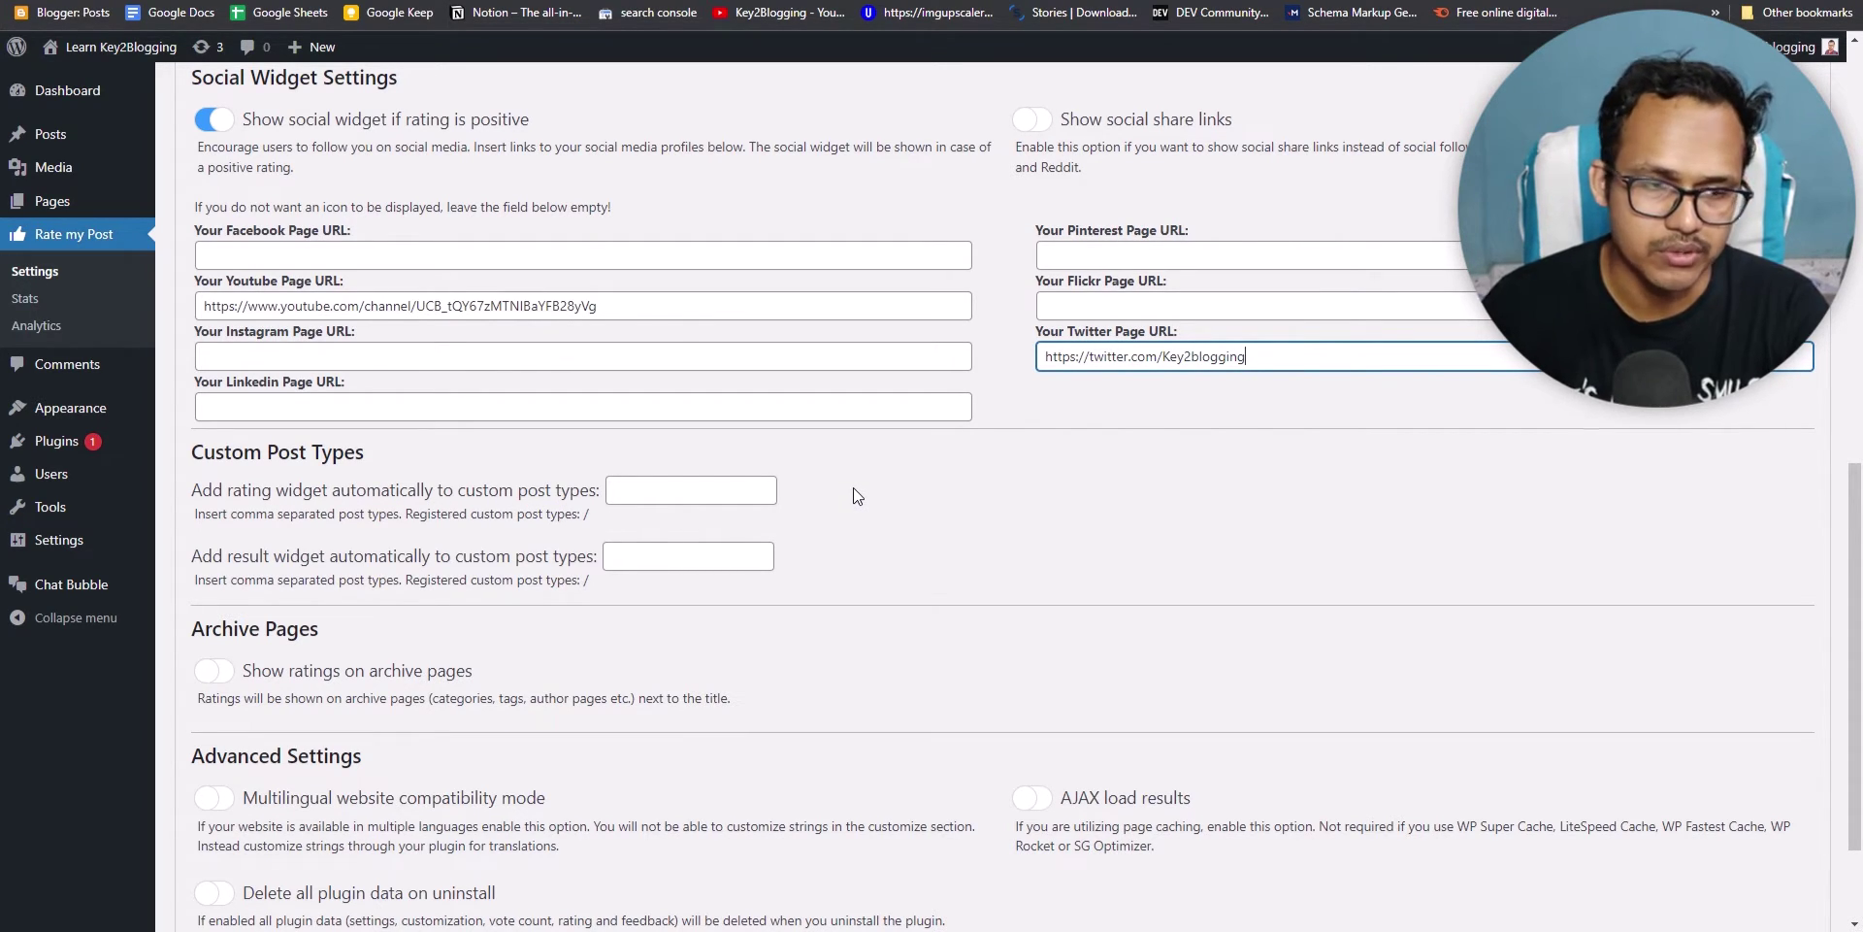
{"action": "scroll", "coordinate": [853, 487], "scroll_direction": "down", "scroll_amount": 2}
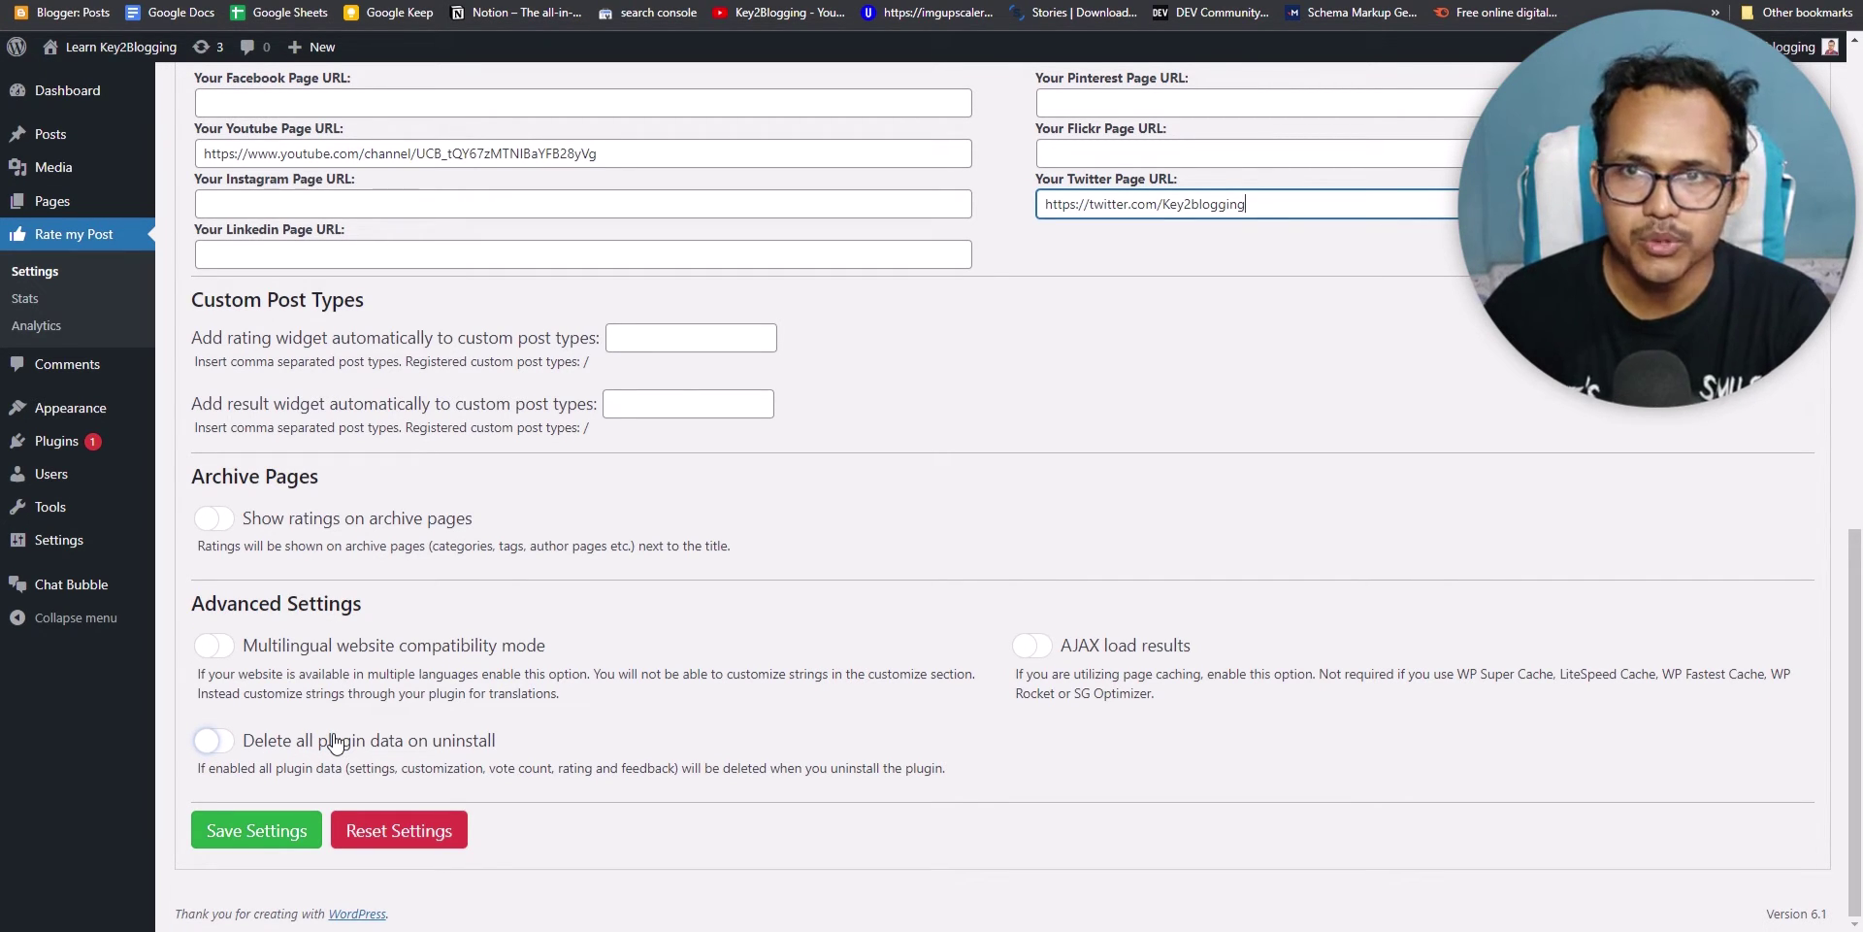
{"action": "scroll", "coordinate": [379, 741], "scroll_direction": "up", "scroll_amount": 15}
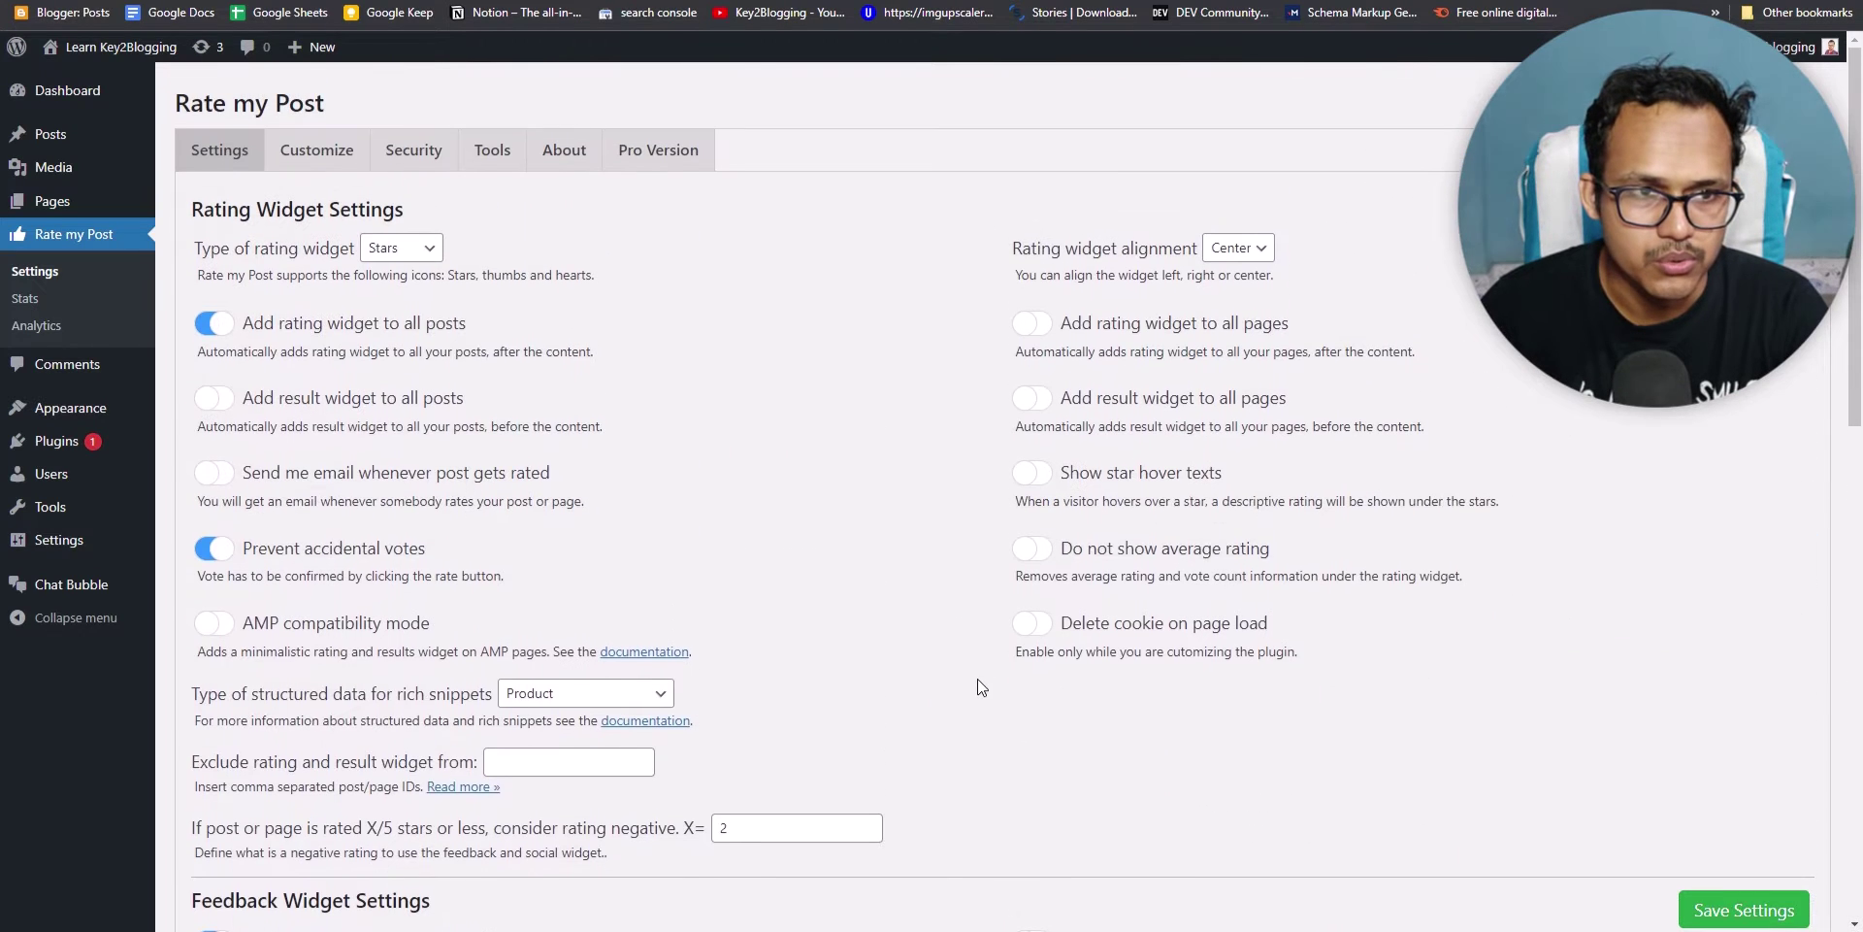
{"action": "scroll", "coordinate": [957, 677], "scroll_direction": "down", "scroll_amount": 15}
{"action": "left_click", "coordinate": [260, 830]}
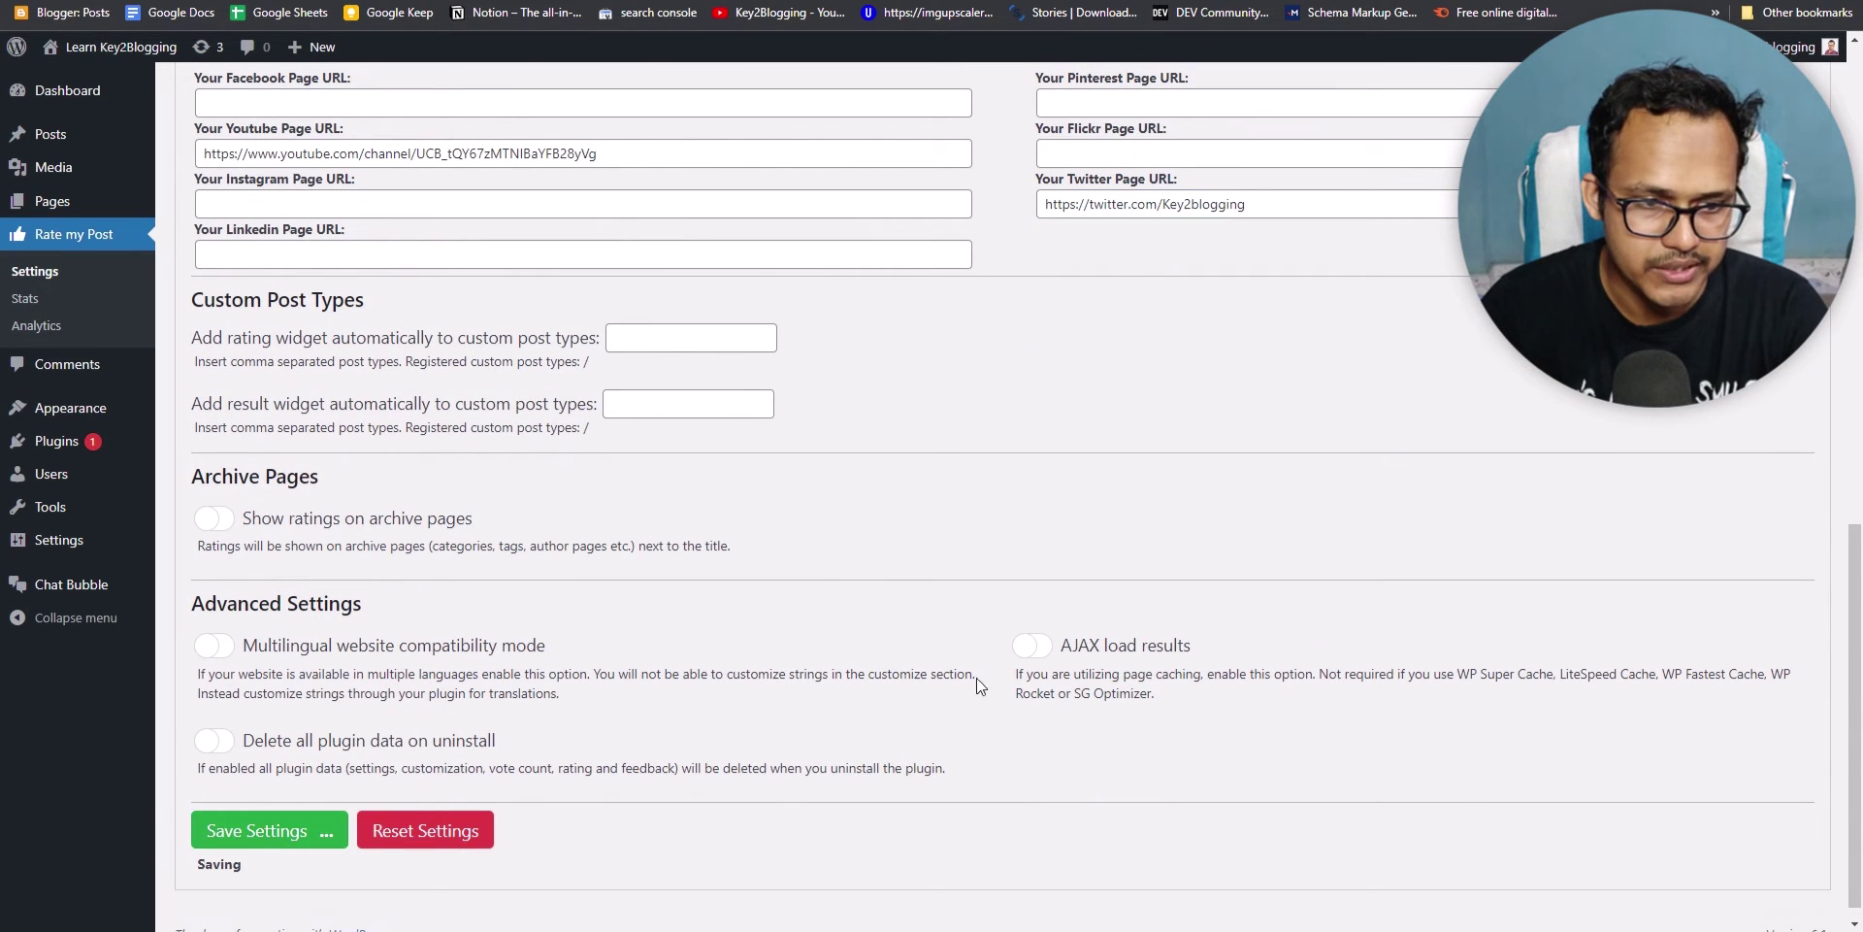
Step: Open the live site in a new tab and bring up the list of all posts in the WordPress admin
{"action": "scroll", "coordinate": [1025, 574], "scroll_direction": "up", "scroll_amount": 15}
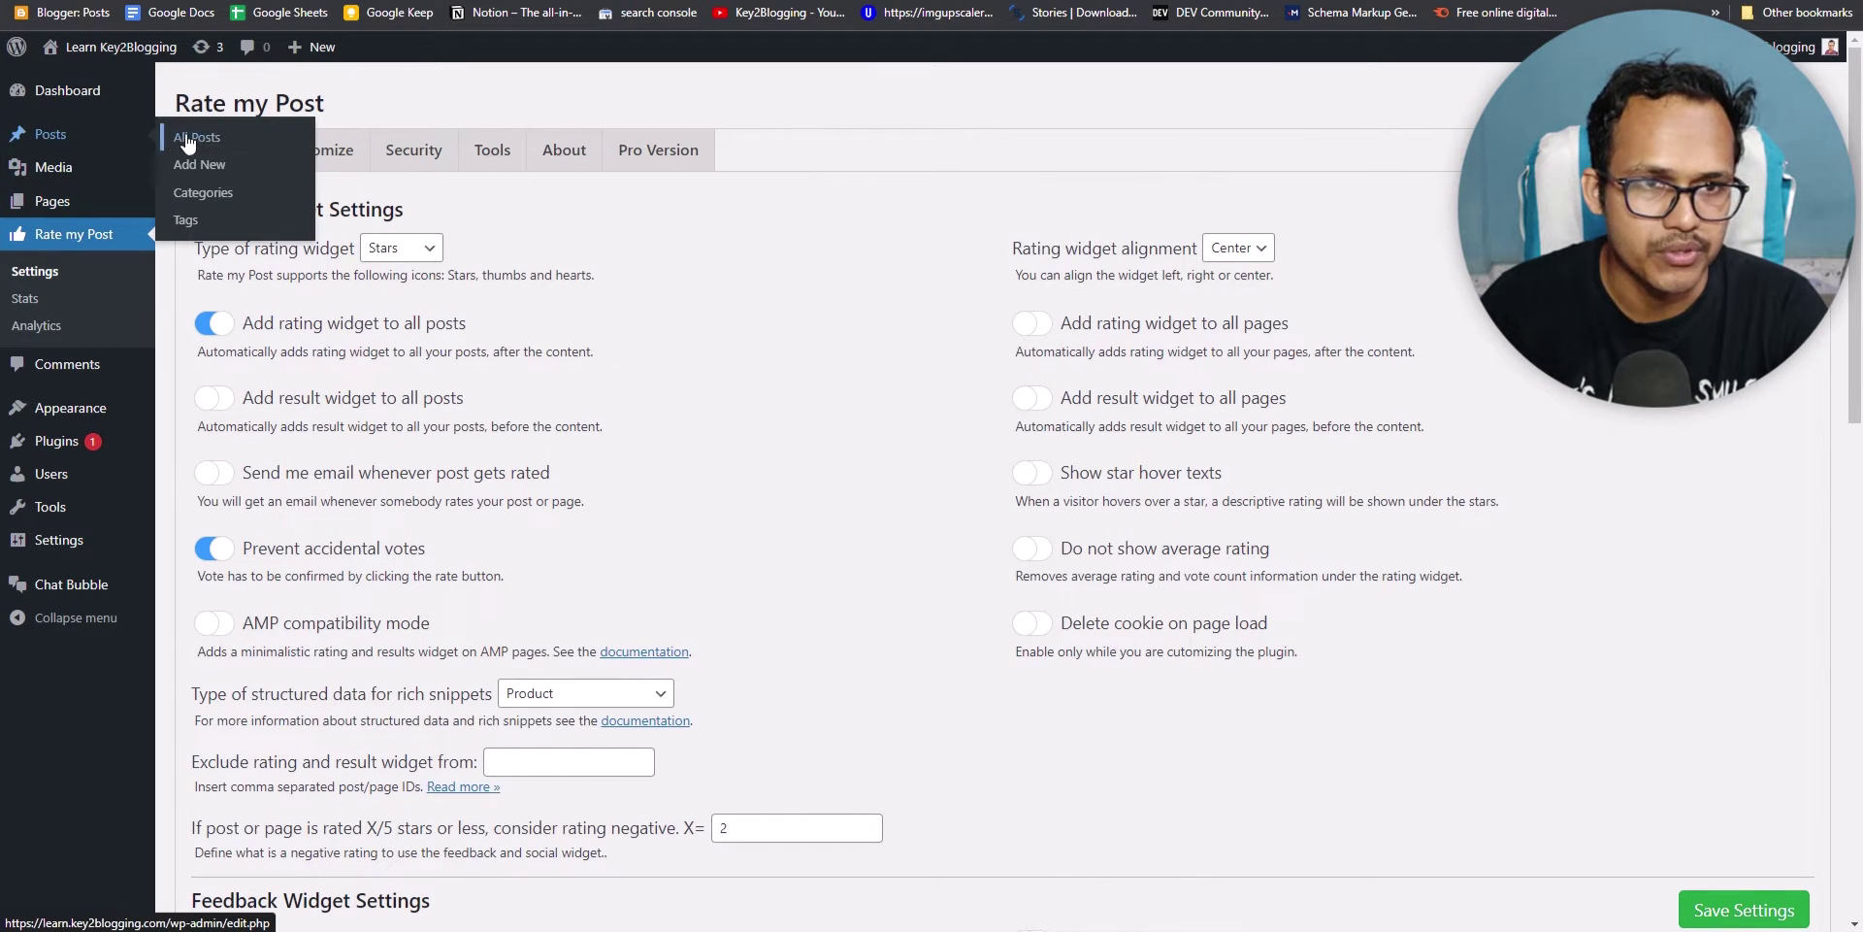
{"action": "mouse_move", "coordinate": [107, 53]}
{"action": "right_click", "coordinate": [75, 84]}
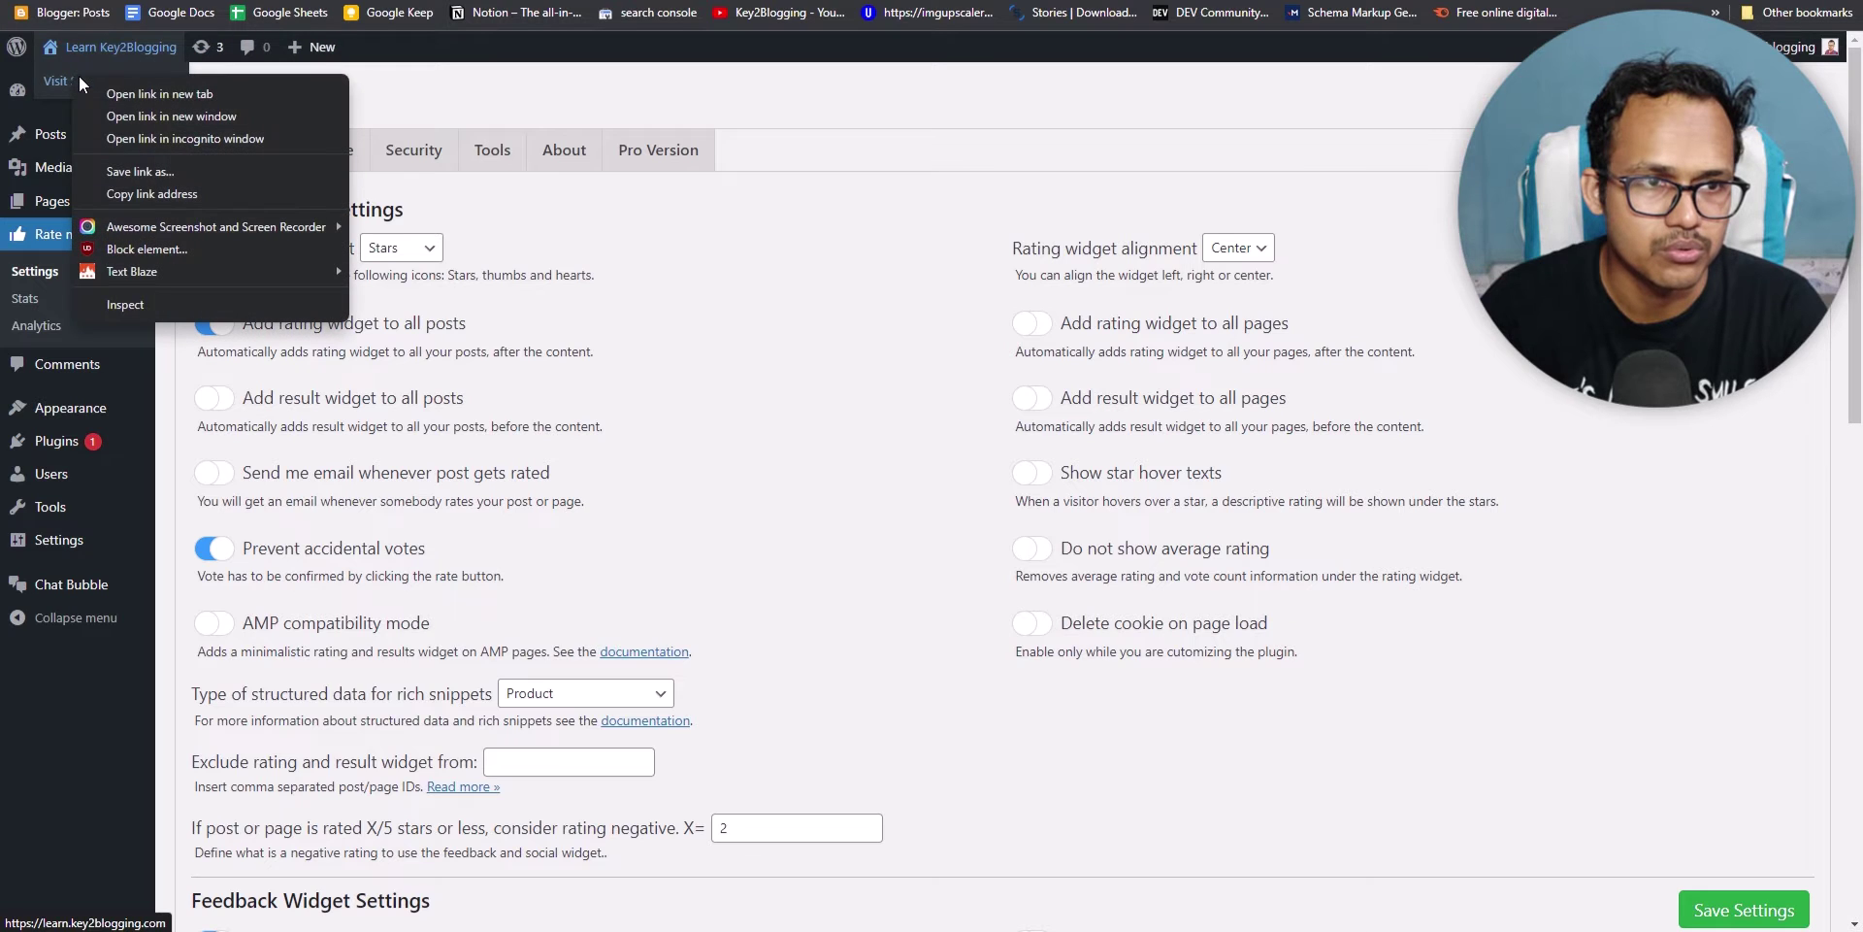
{"action": "left_click", "coordinate": [194, 85]}
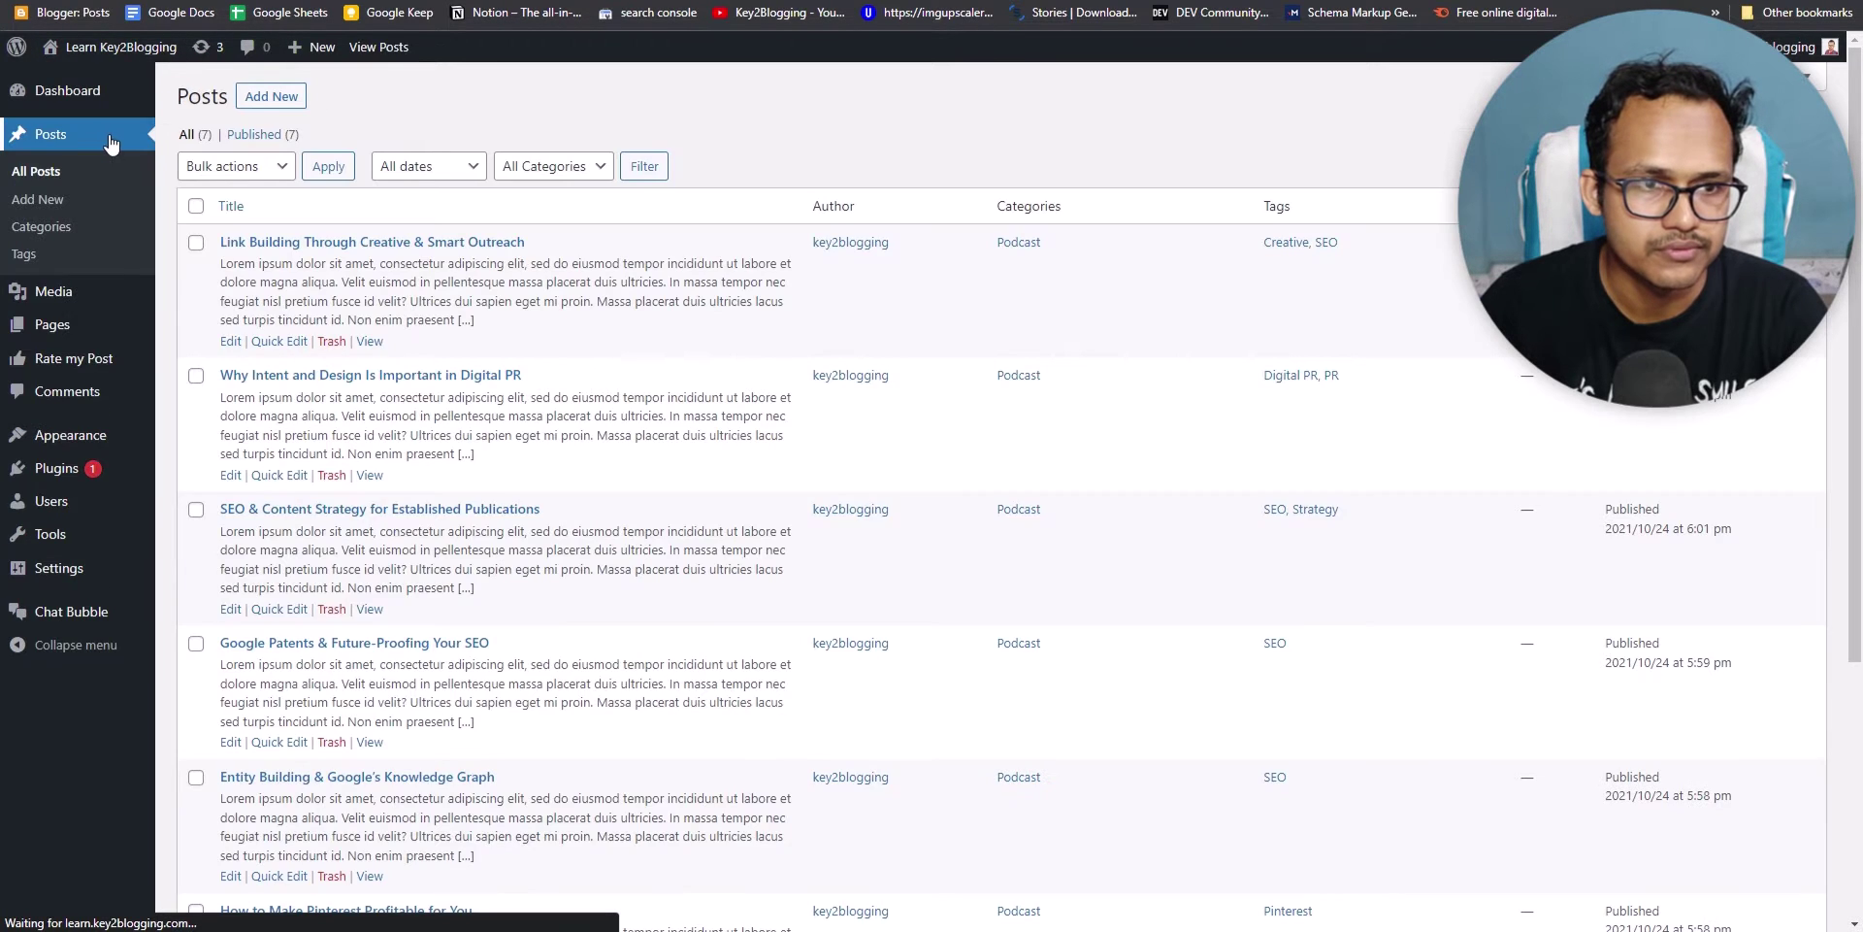
Step: Open the post "Link Building Through Creative & Smart Outreach" in a new tab and find the rating widget below its content
{"action": "right_click", "coordinate": [369, 348]}
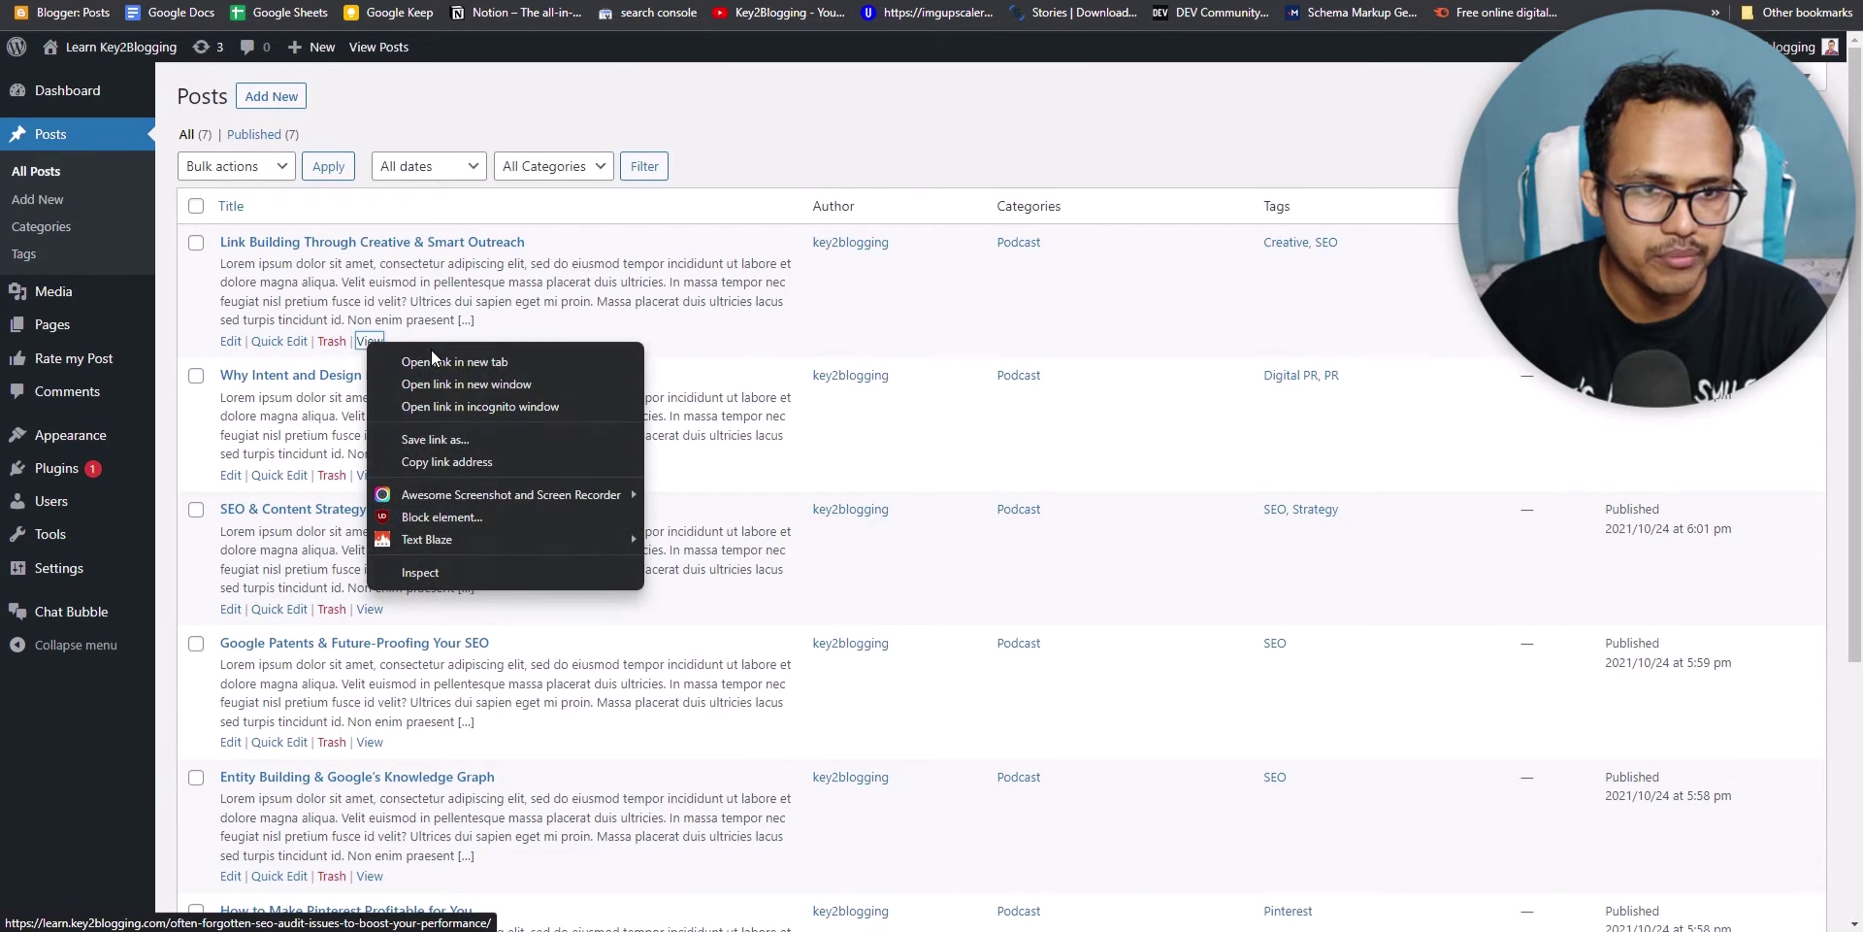
{"action": "left_click", "coordinate": [433, 356]}
{"action": "left_click", "coordinate": [512, 242]}
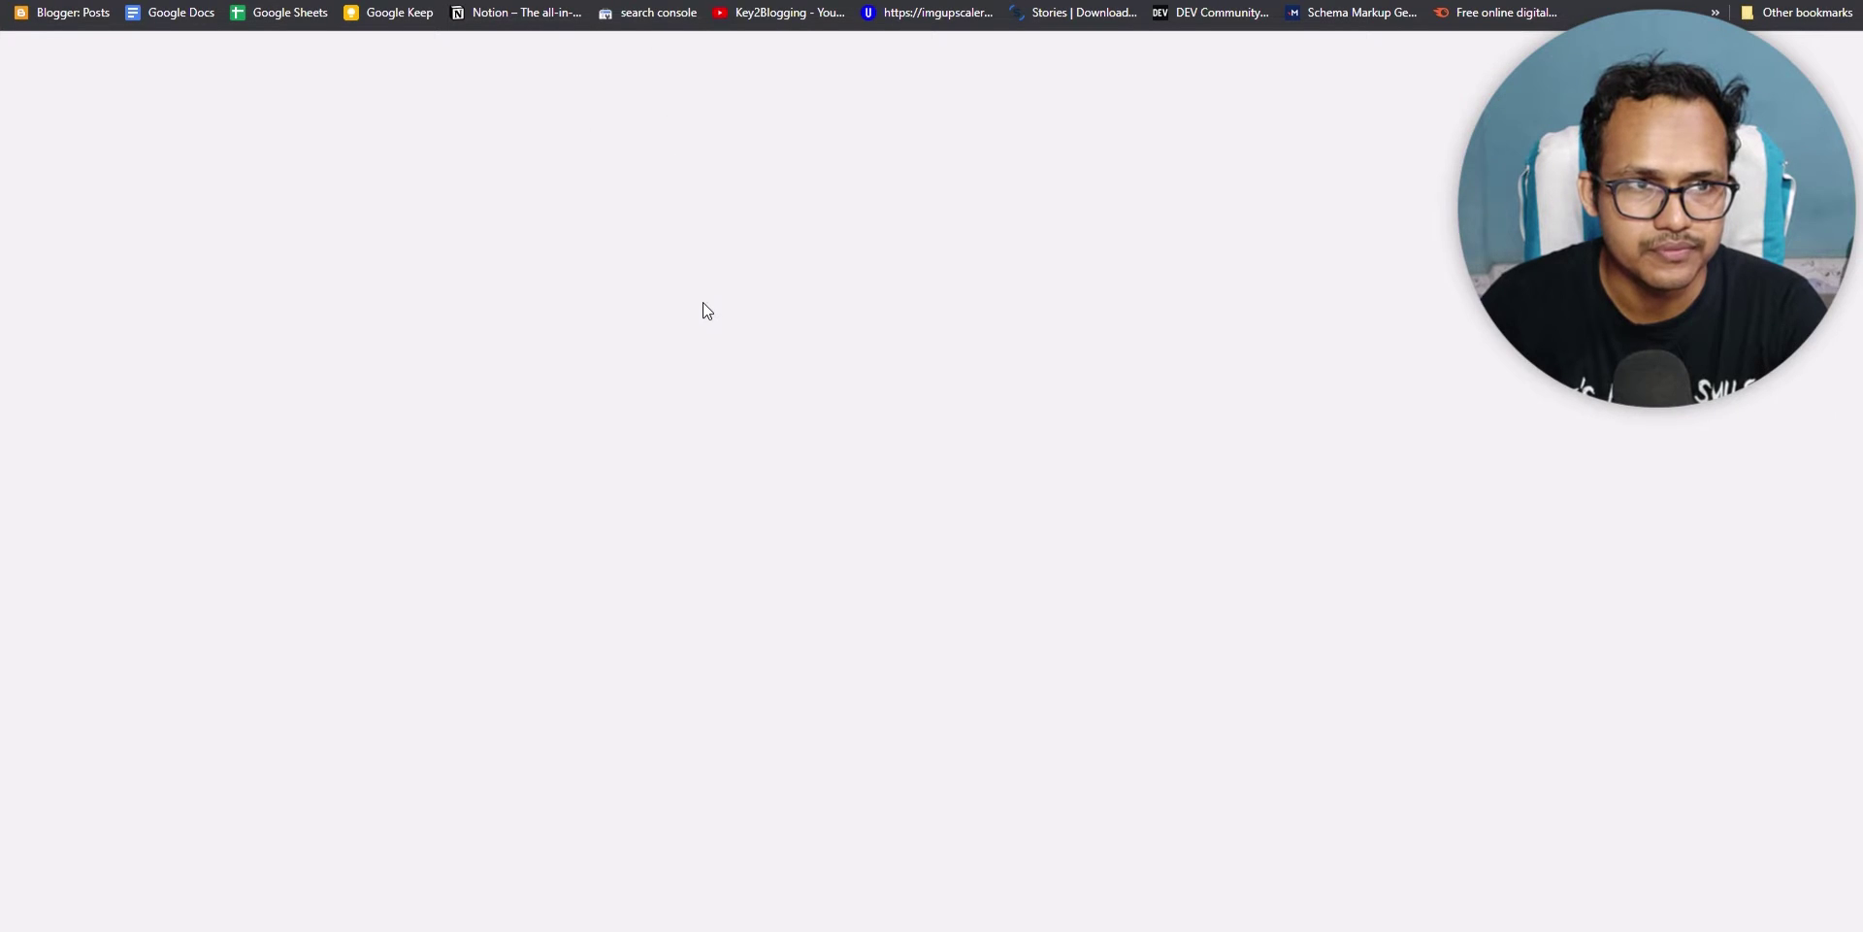
{"action": "scroll", "coordinate": [766, 415], "scroll_direction": "down", "scroll_amount": 20}
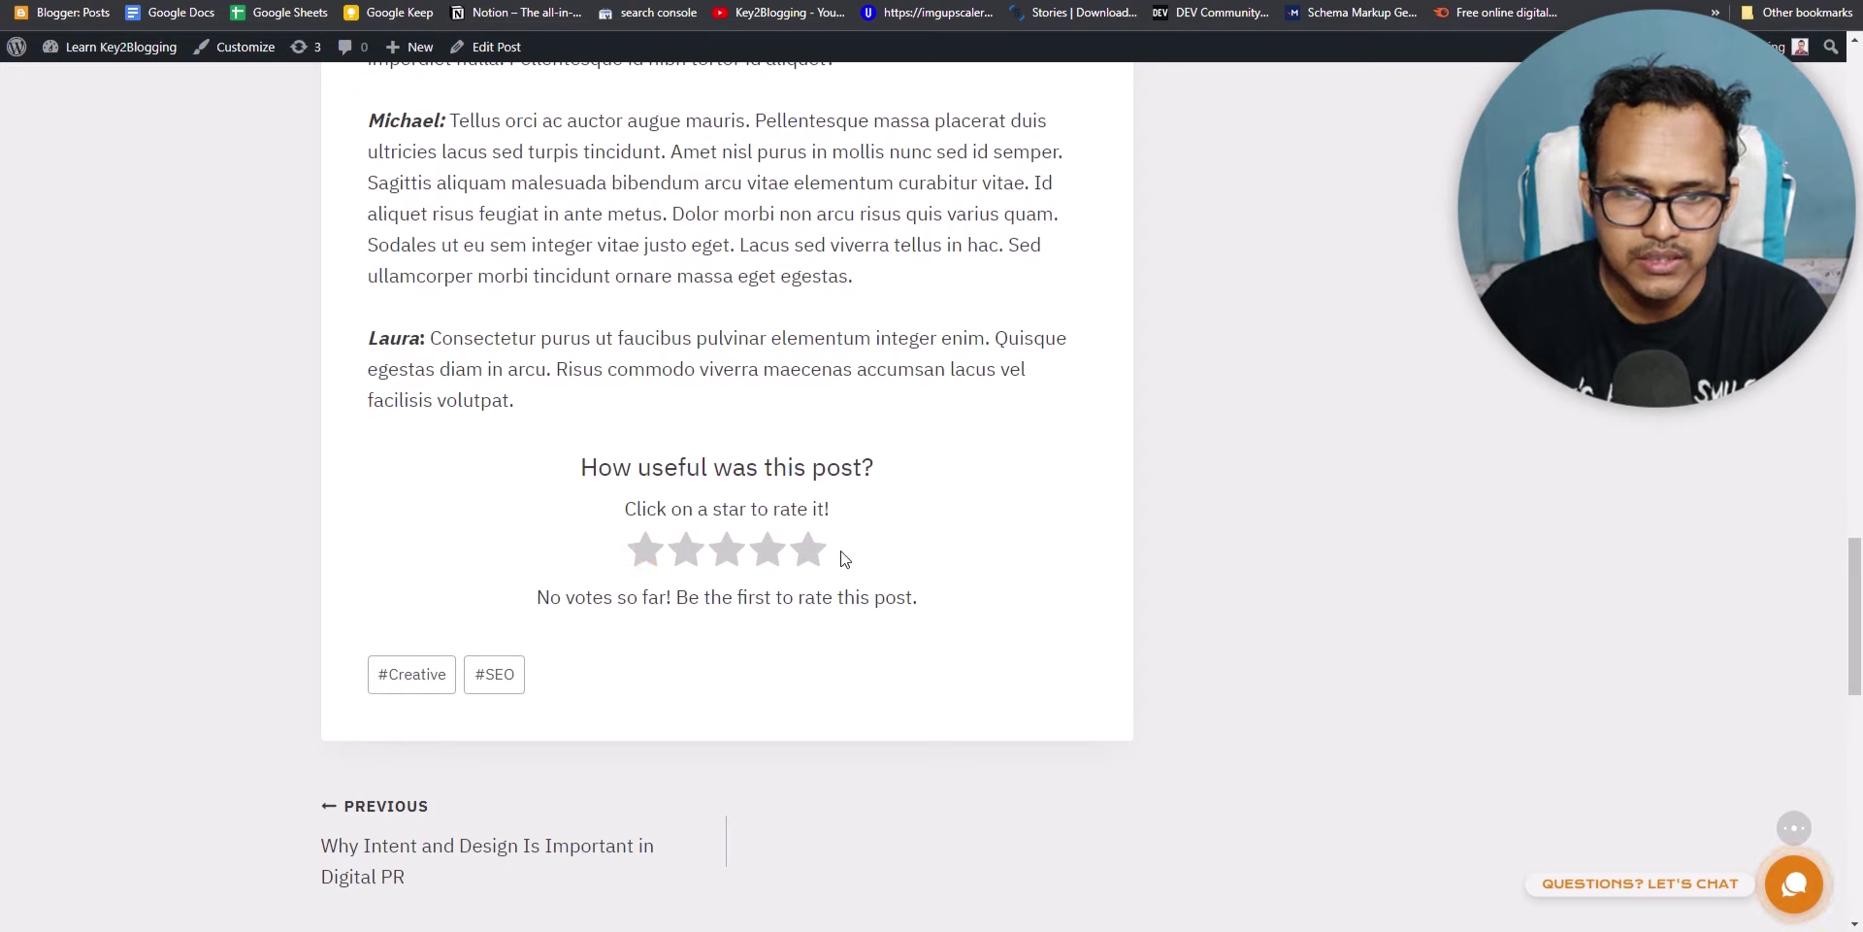
Step: Submit a one-star rating on the post, check the feedback form without filling it in, and reload the page
{"action": "left_click", "coordinate": [767, 560]}
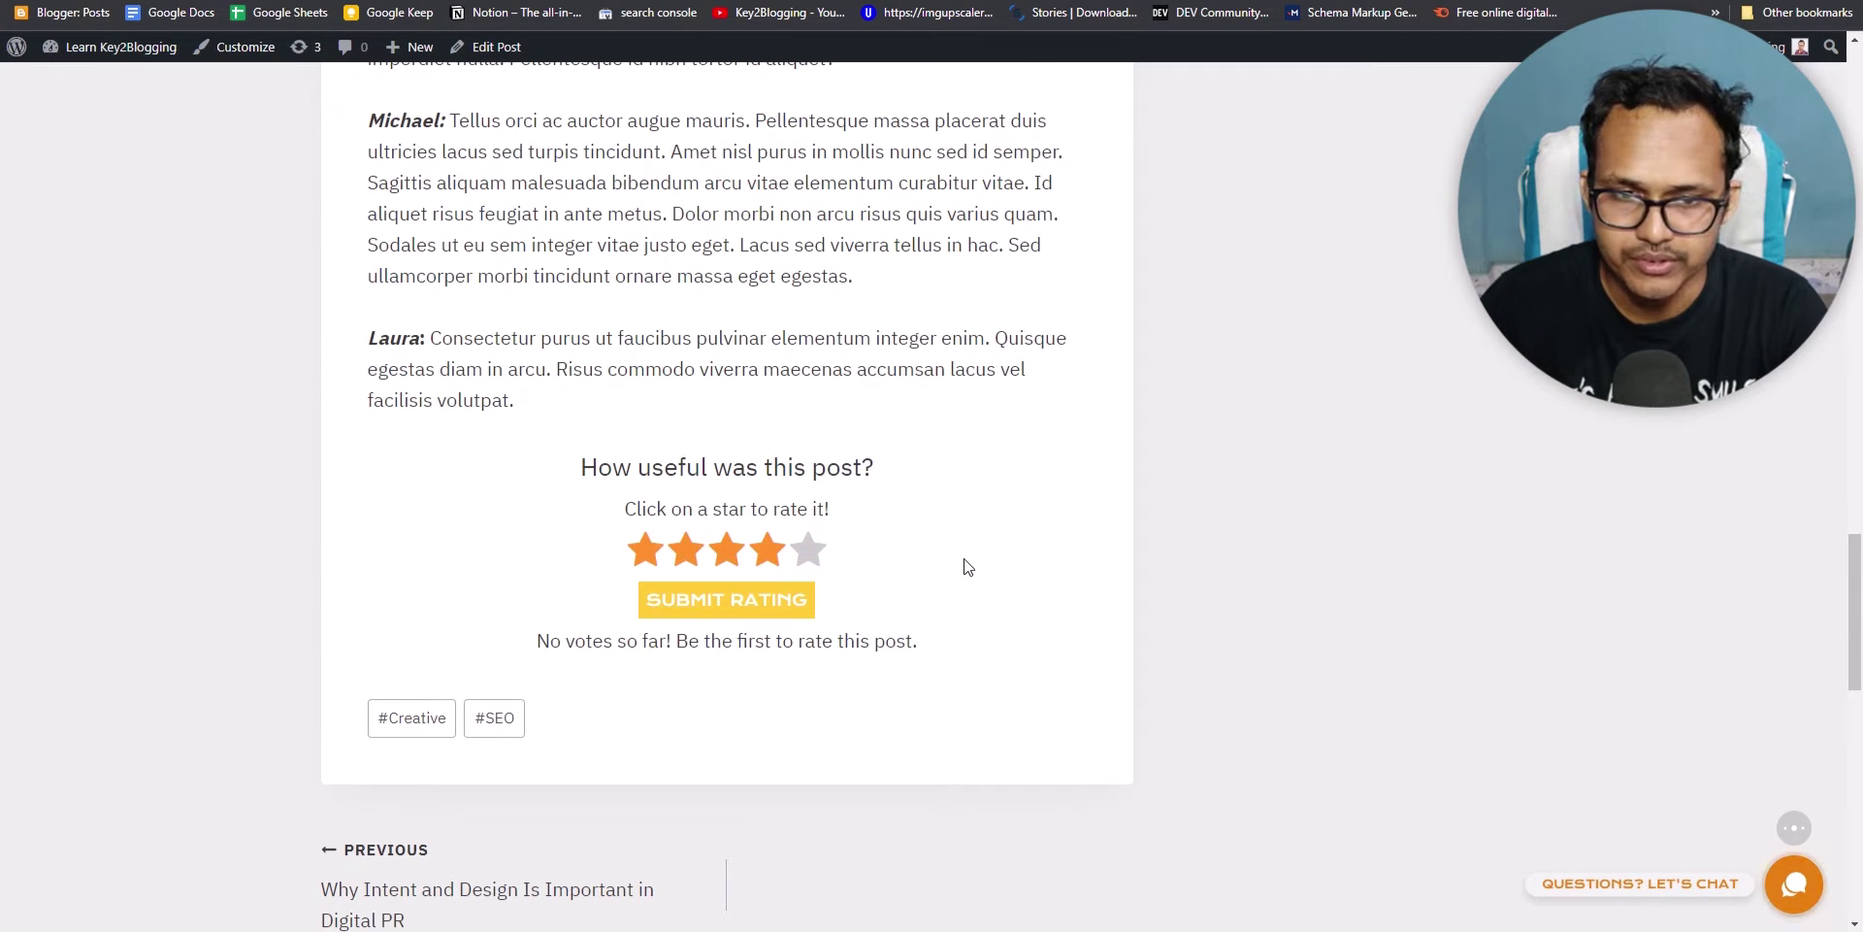
{"action": "left_click", "coordinate": [646, 551]}
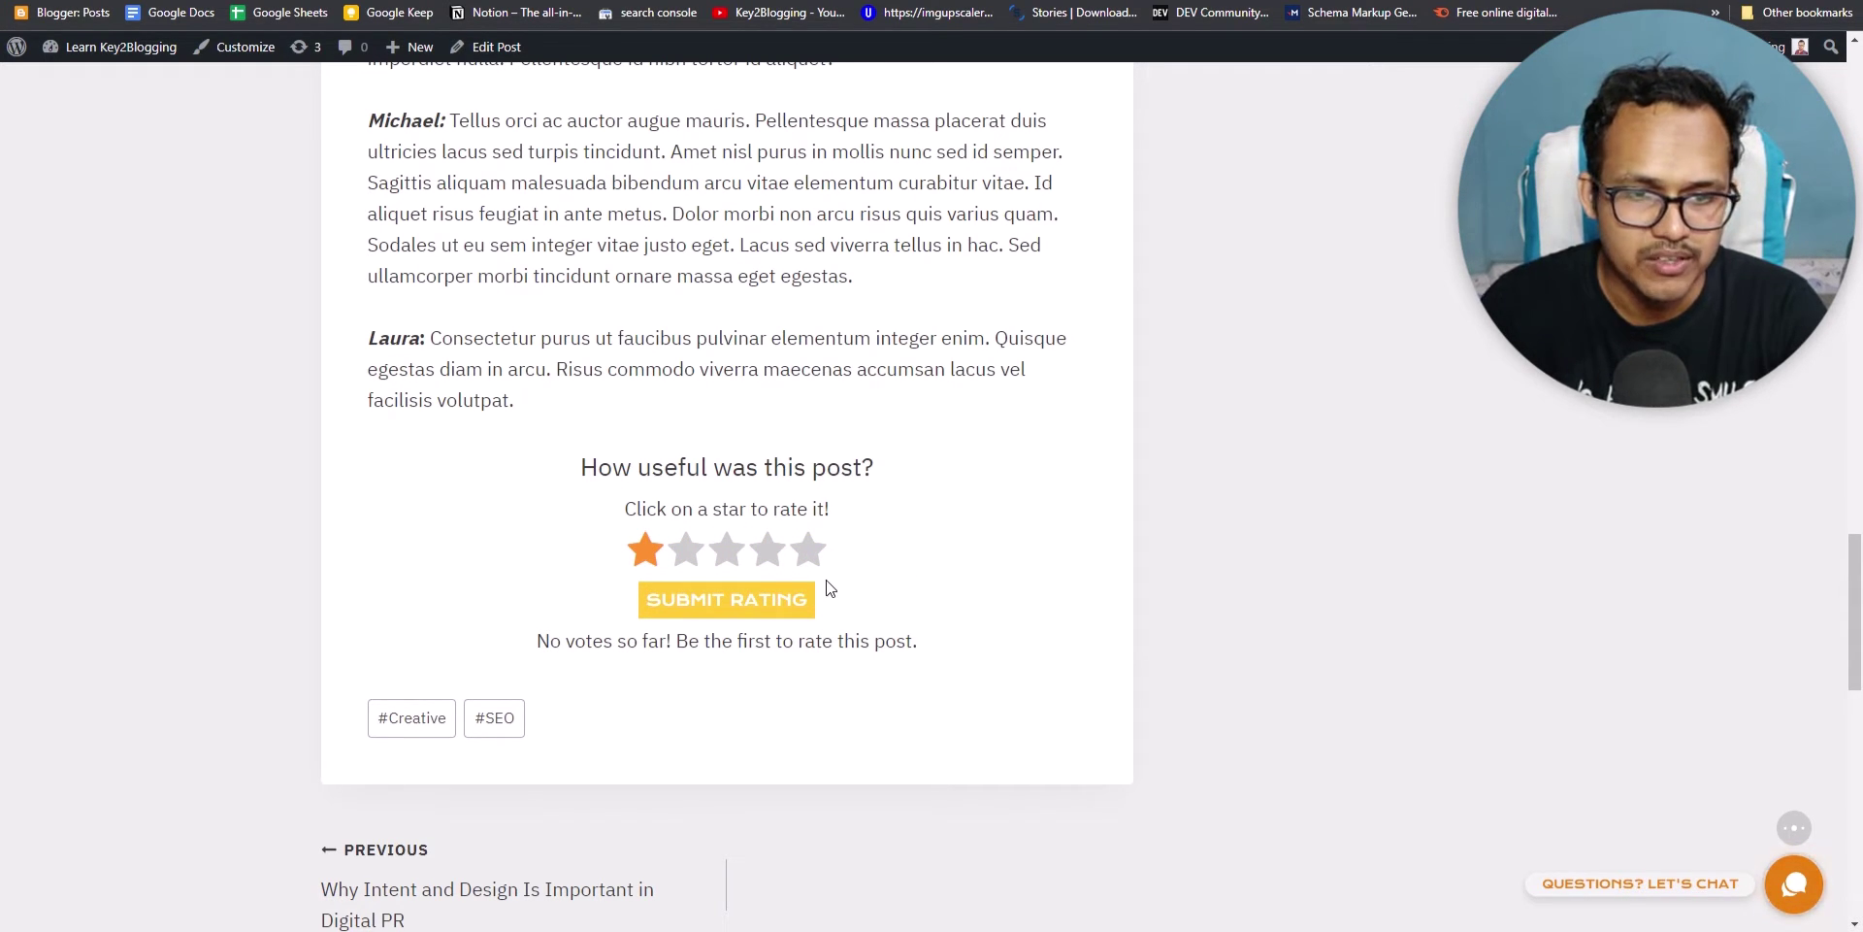
{"action": "left_click", "coordinate": [792, 600]}
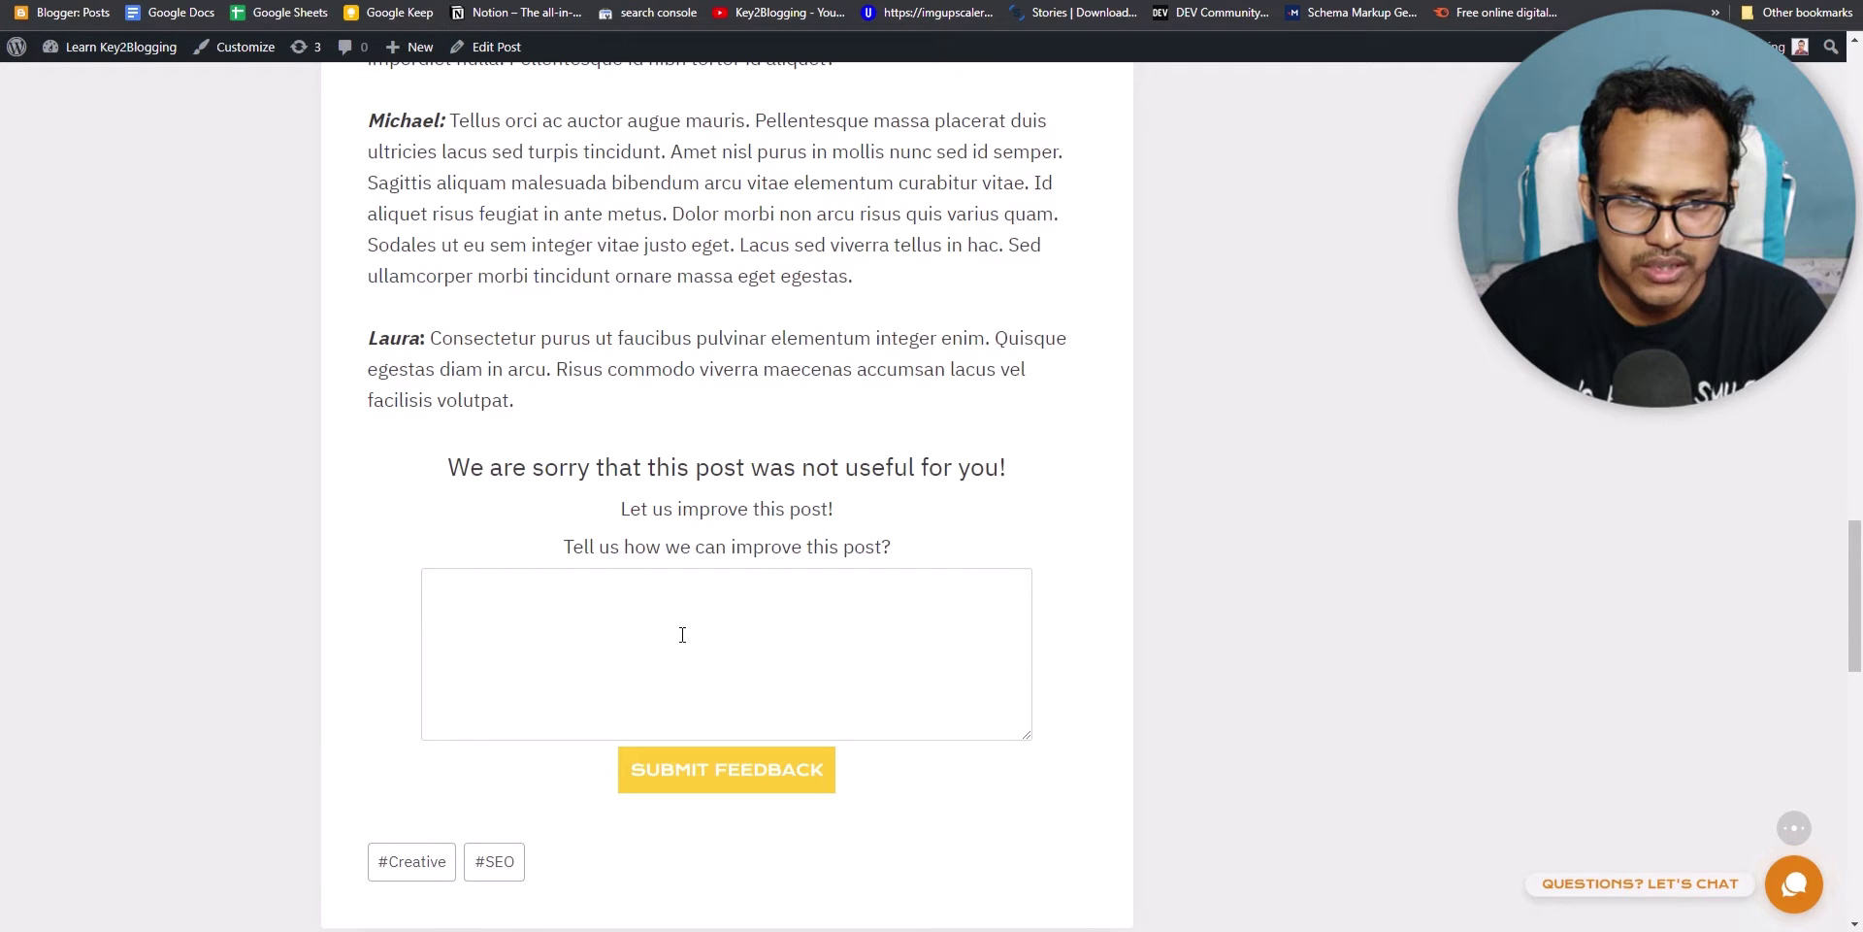
{"action": "left_click", "coordinate": [691, 612]}
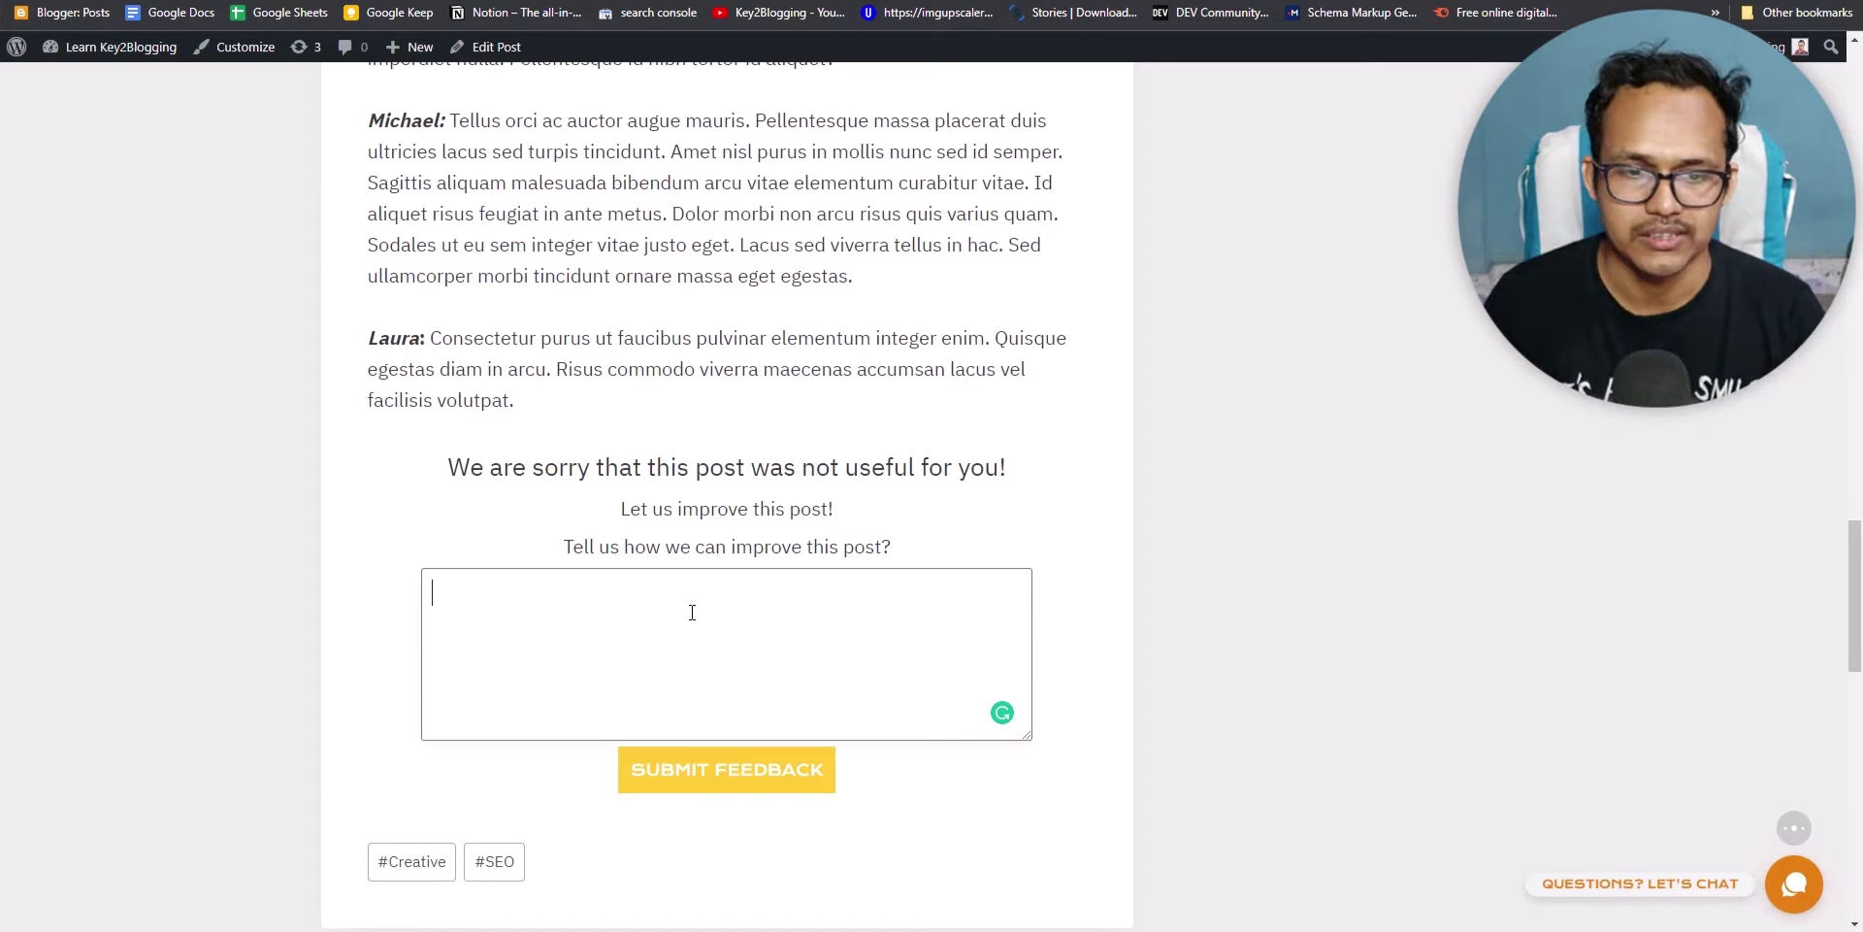
{"action": "left_click", "coordinate": [966, 456]}
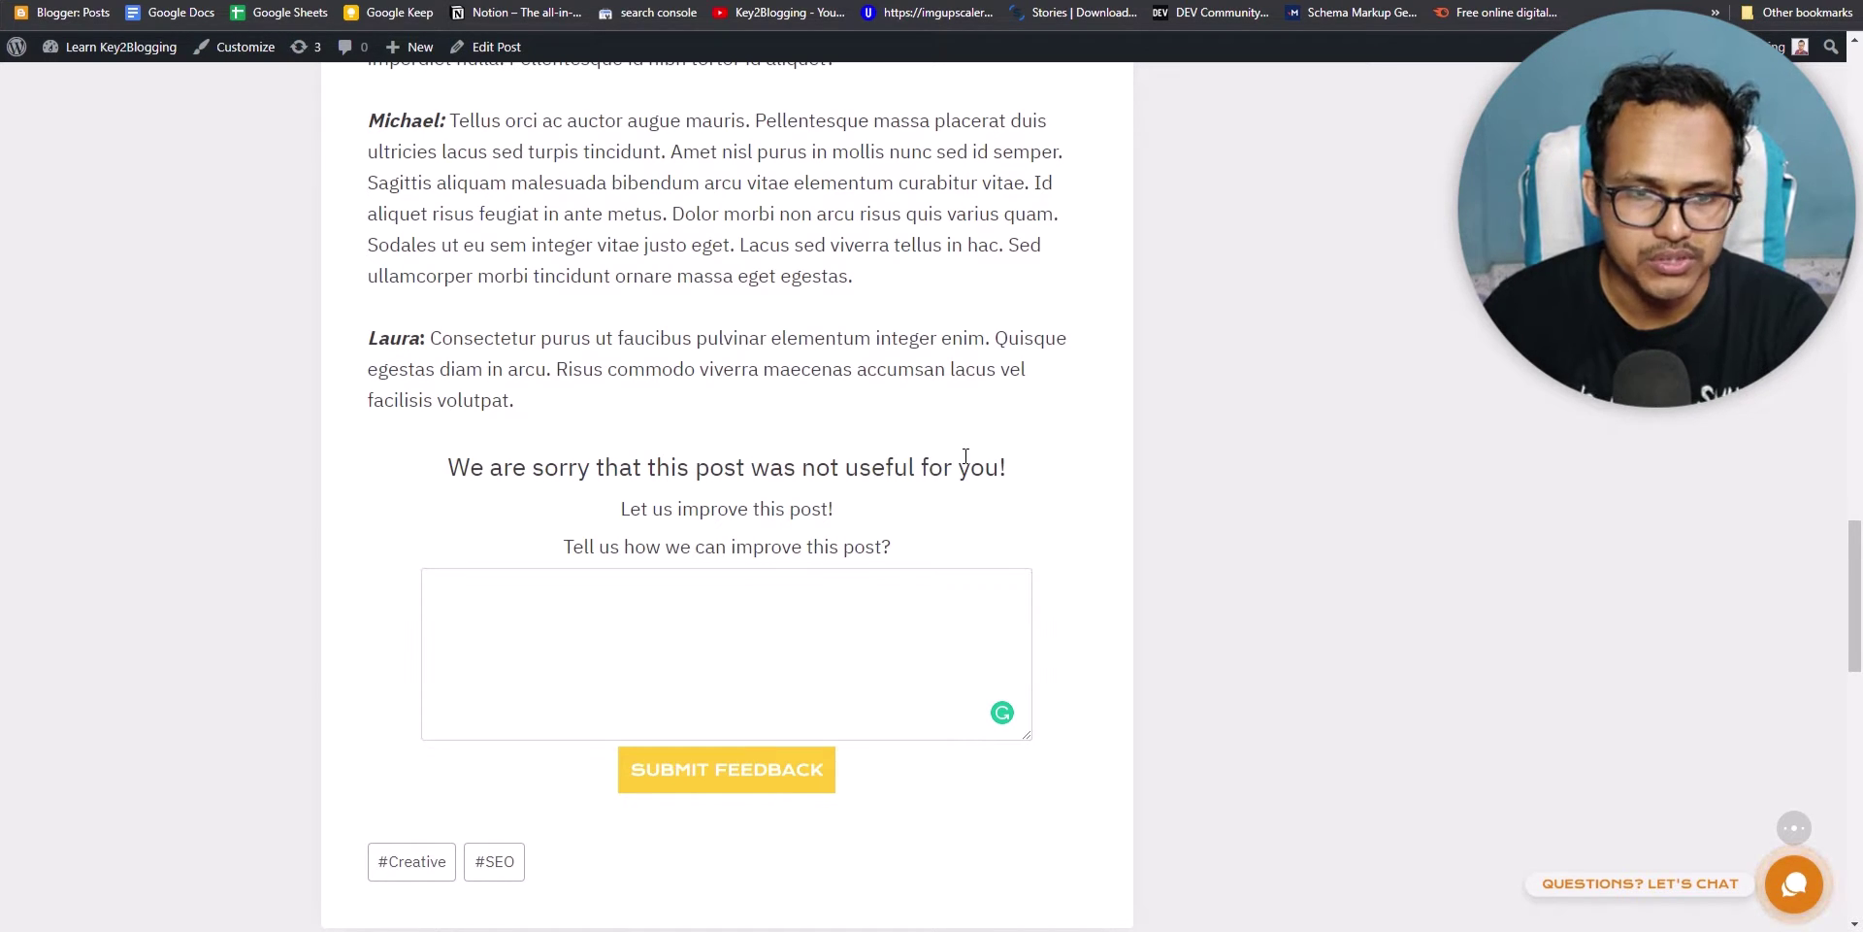
{"action": "key", "text": "F5"}
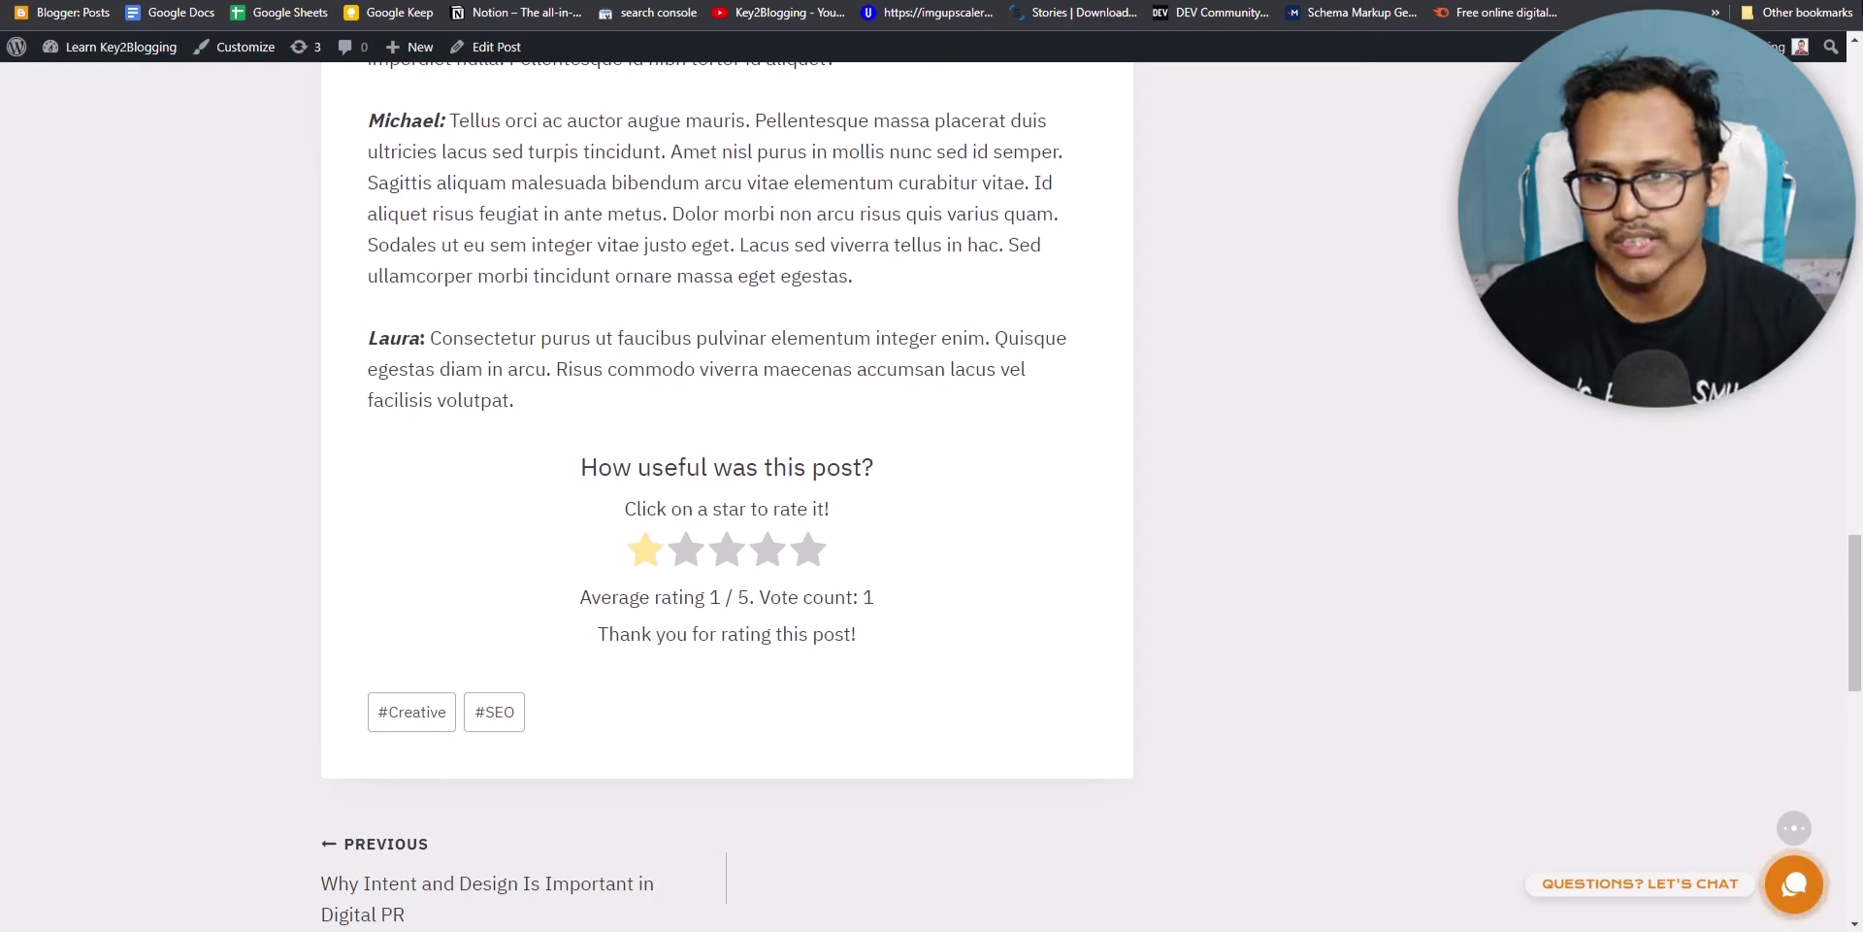
Step: Open the same post in a private browser window and submit a five-star rating as a visitor
{"action": "key", "text": "alt+f"}
{"action": "key", "text": "ctrl+shift+n"}
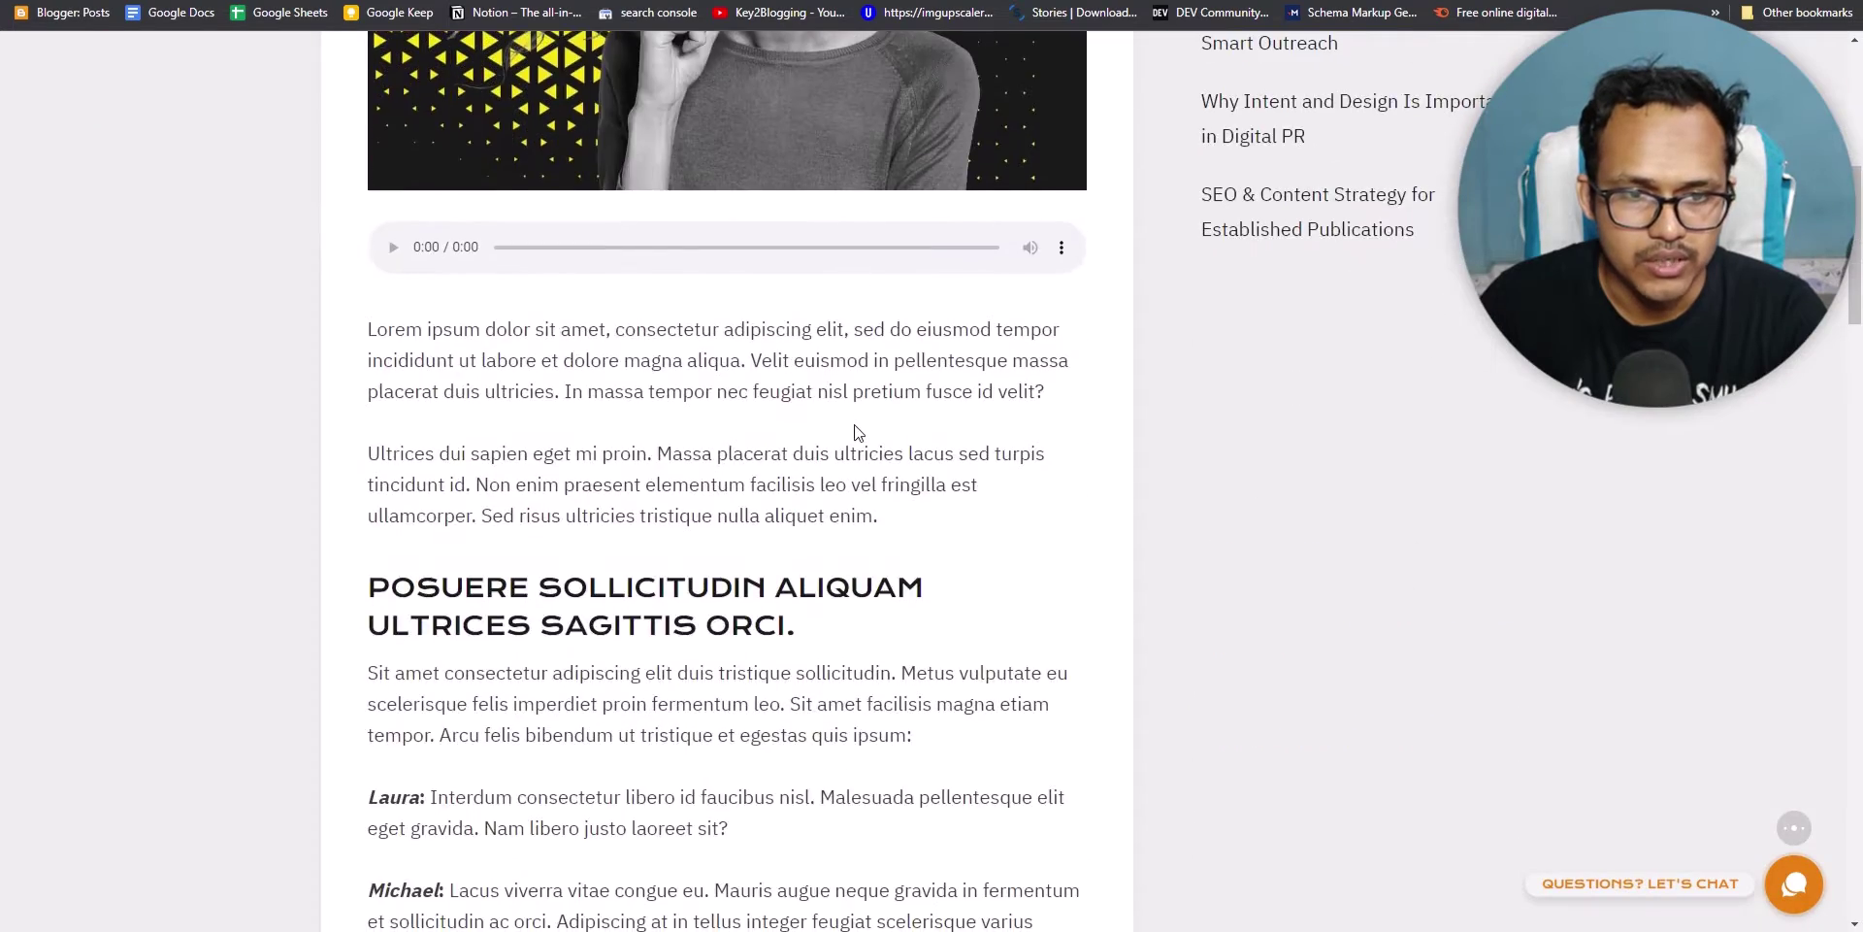
{"action": "scroll", "coordinate": [858, 427], "scroll_direction": "down", "scroll_amount": 10}
{"action": "scroll", "coordinate": [858, 427], "scroll_direction": "down", "scroll_amount": 15}
{"action": "scroll", "coordinate": [966, 491], "scroll_direction": "up", "scroll_amount": 10}
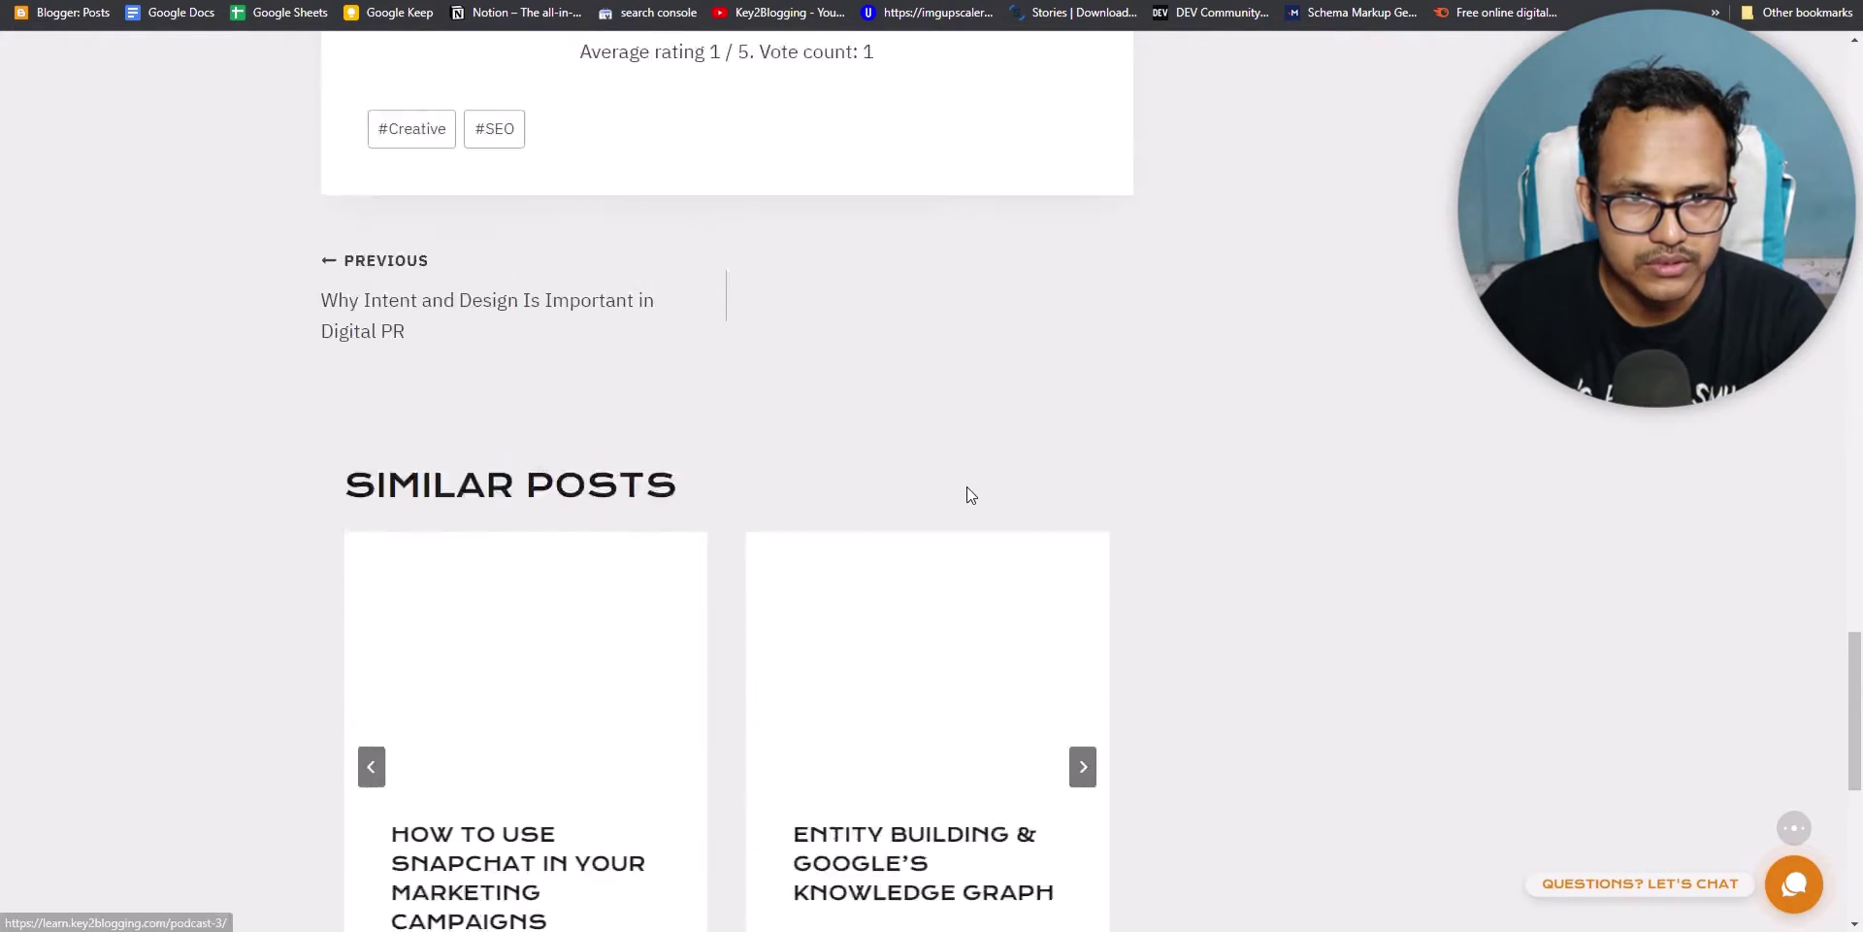
{"action": "left_click", "coordinate": [804, 464]}
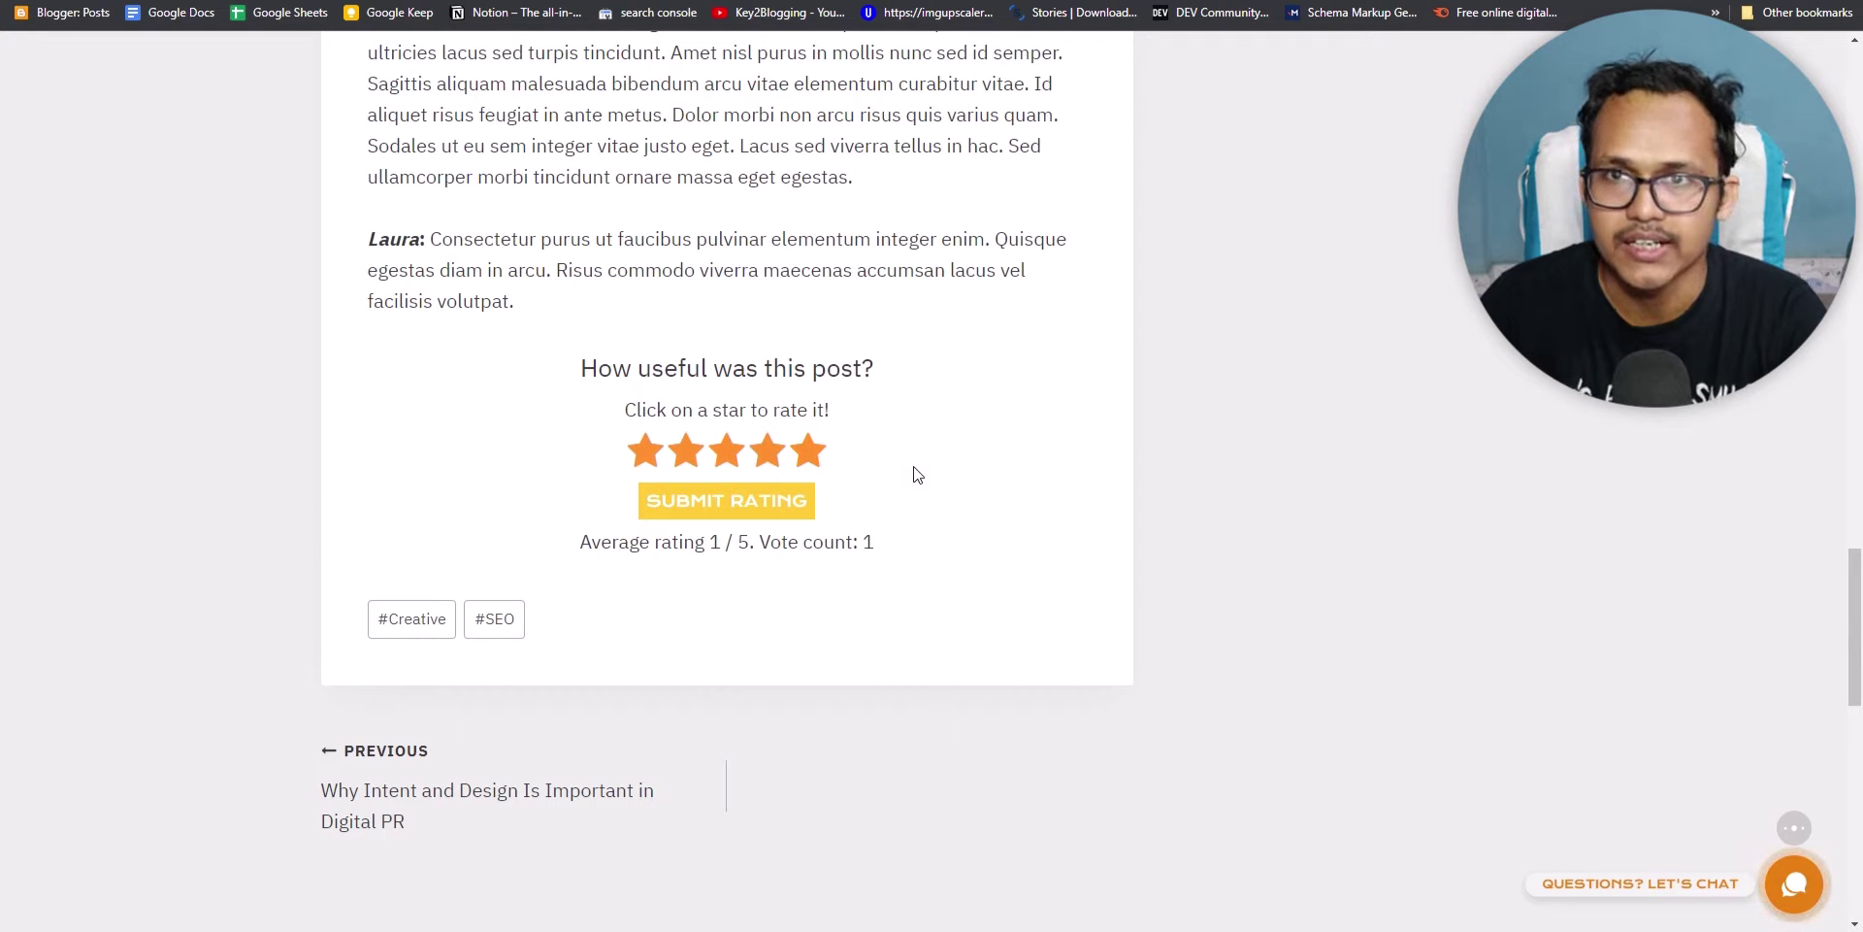
{"action": "left_click", "coordinate": [775, 505]}
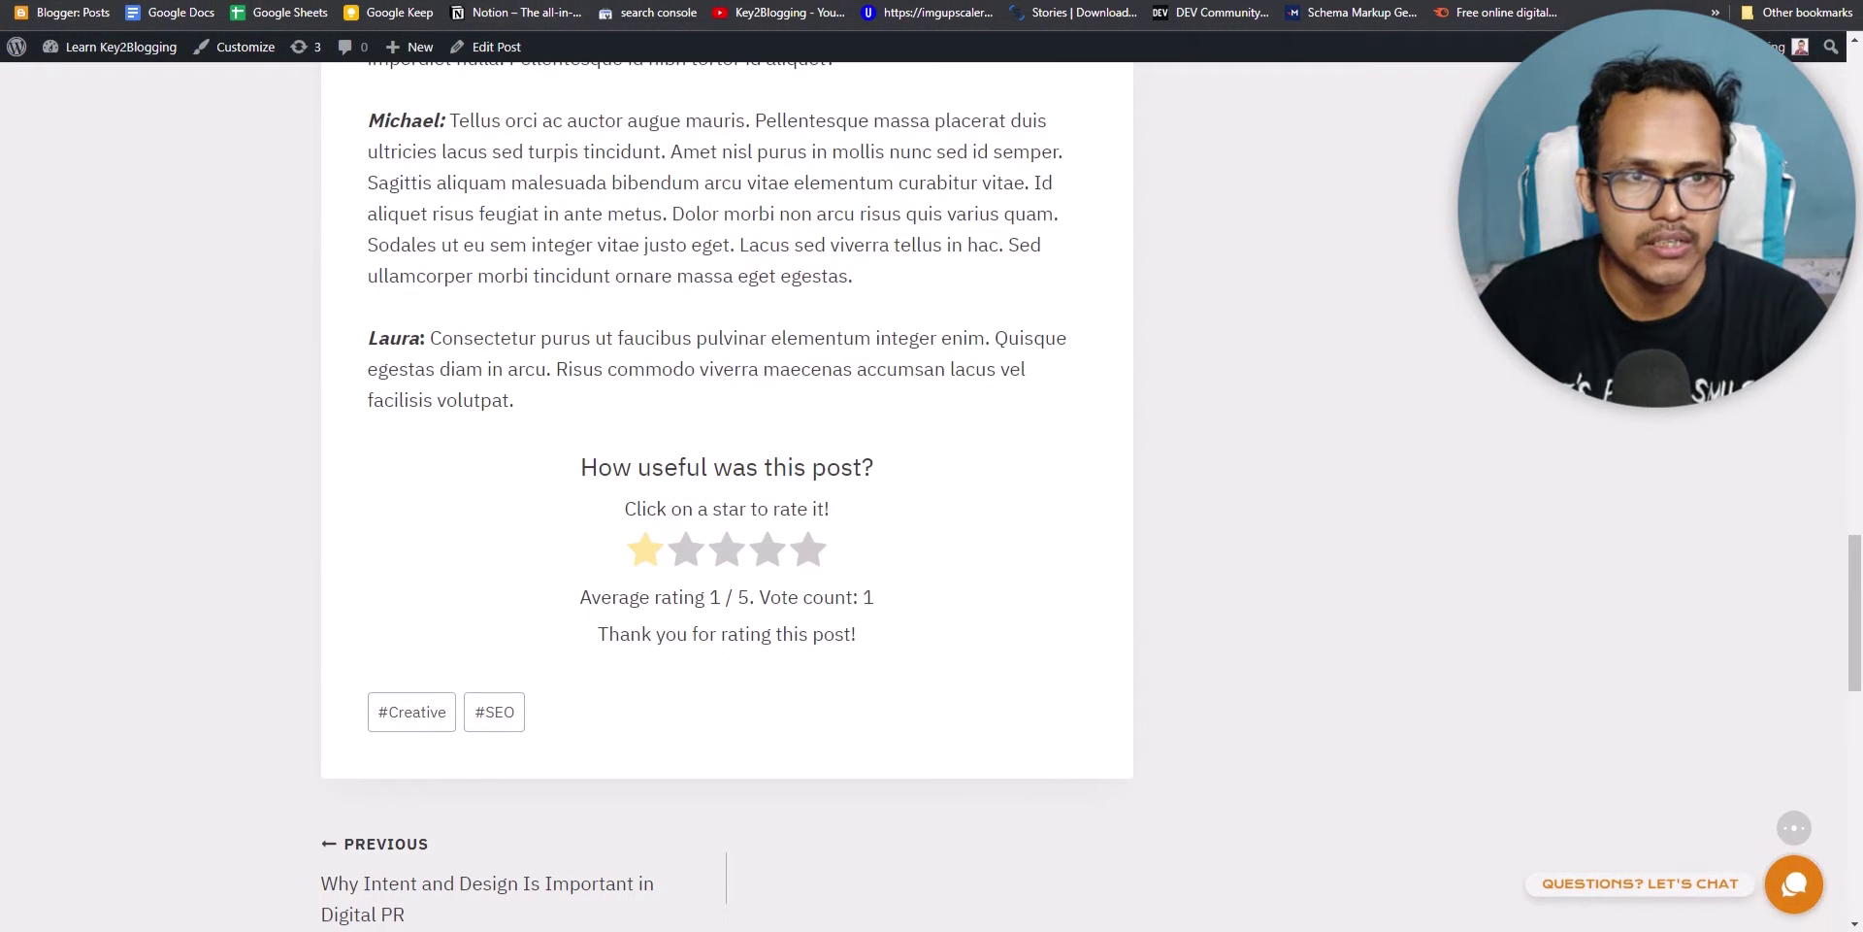
Step: Examine the Rate my Post customization options for the rating, social and feedback widget texts and the style settings
{"action": "key", "text": "alt+Left"}
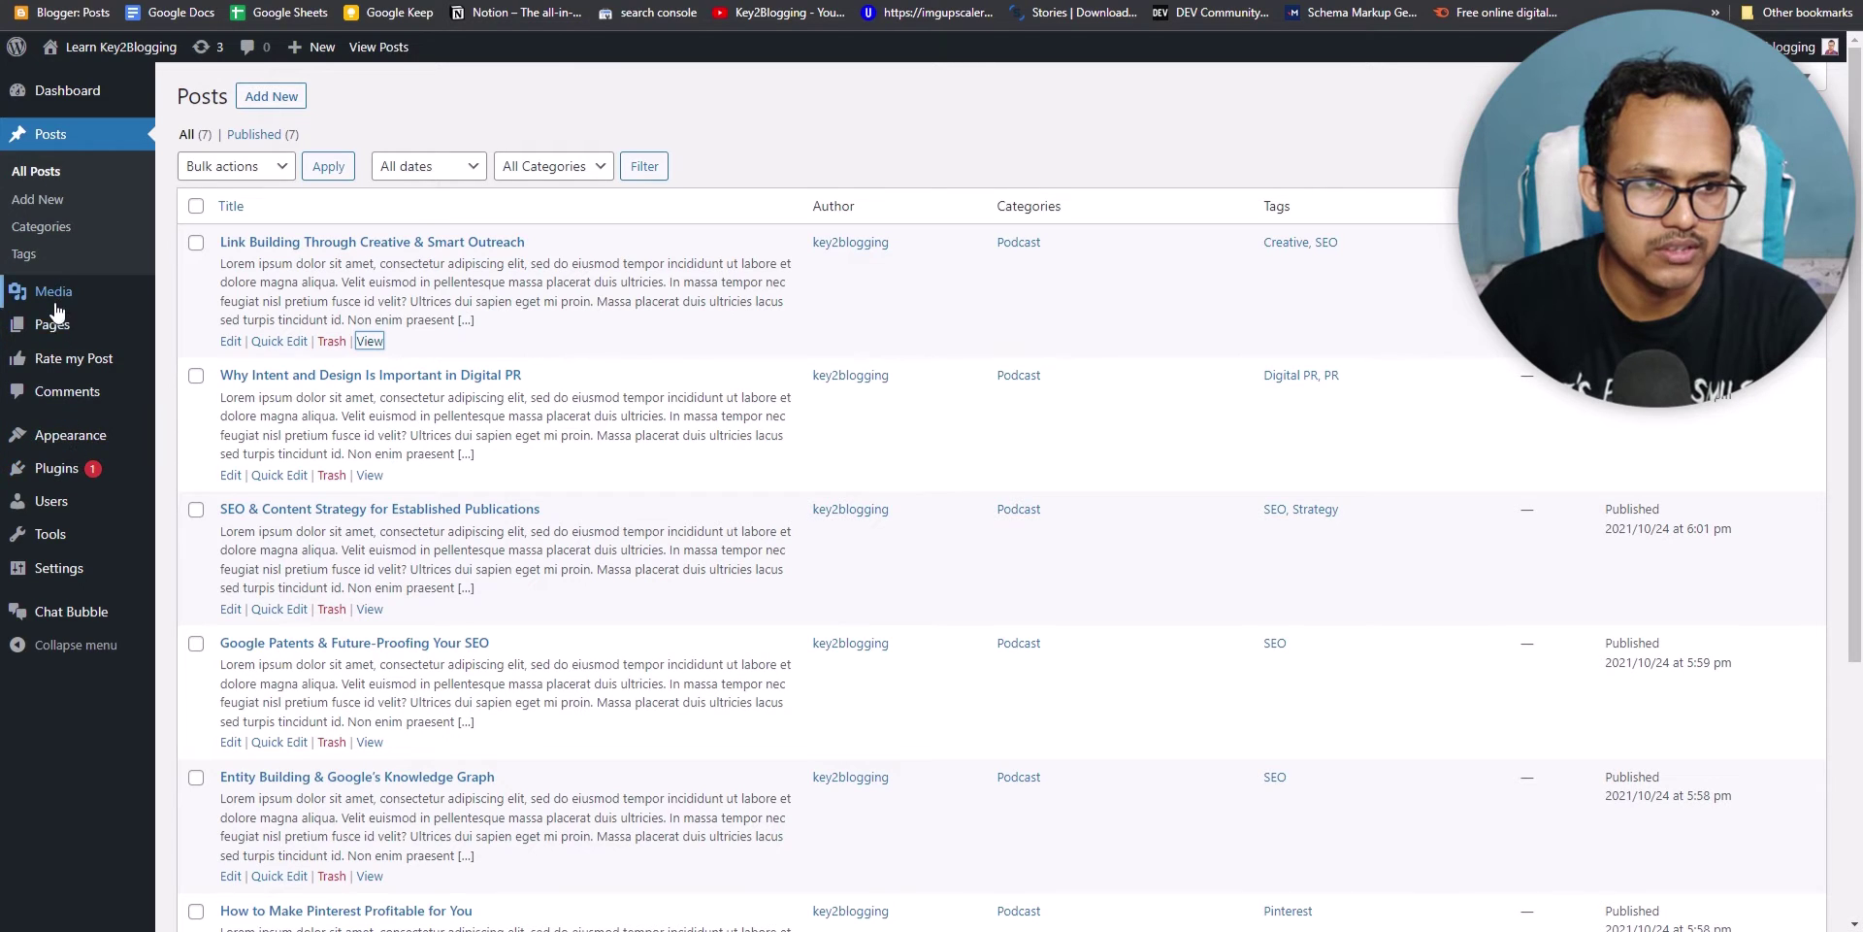
{"action": "left_click", "coordinate": [63, 360]}
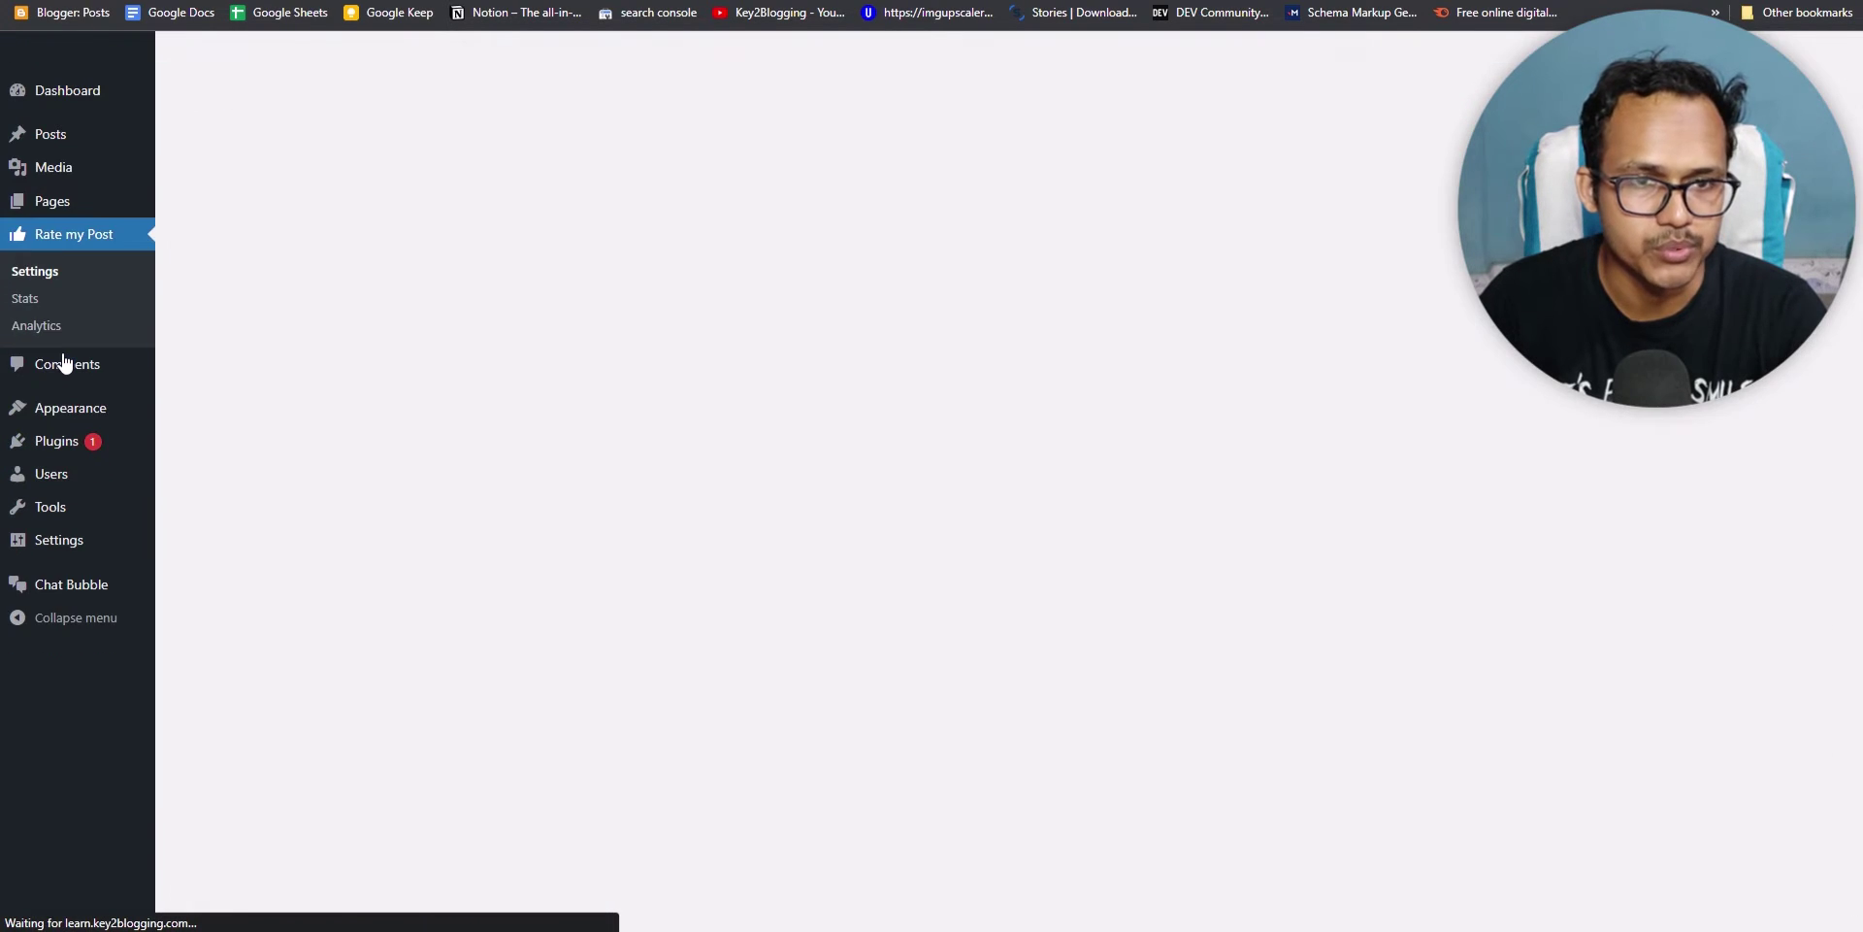
{"action": "left_click", "coordinate": [322, 146]}
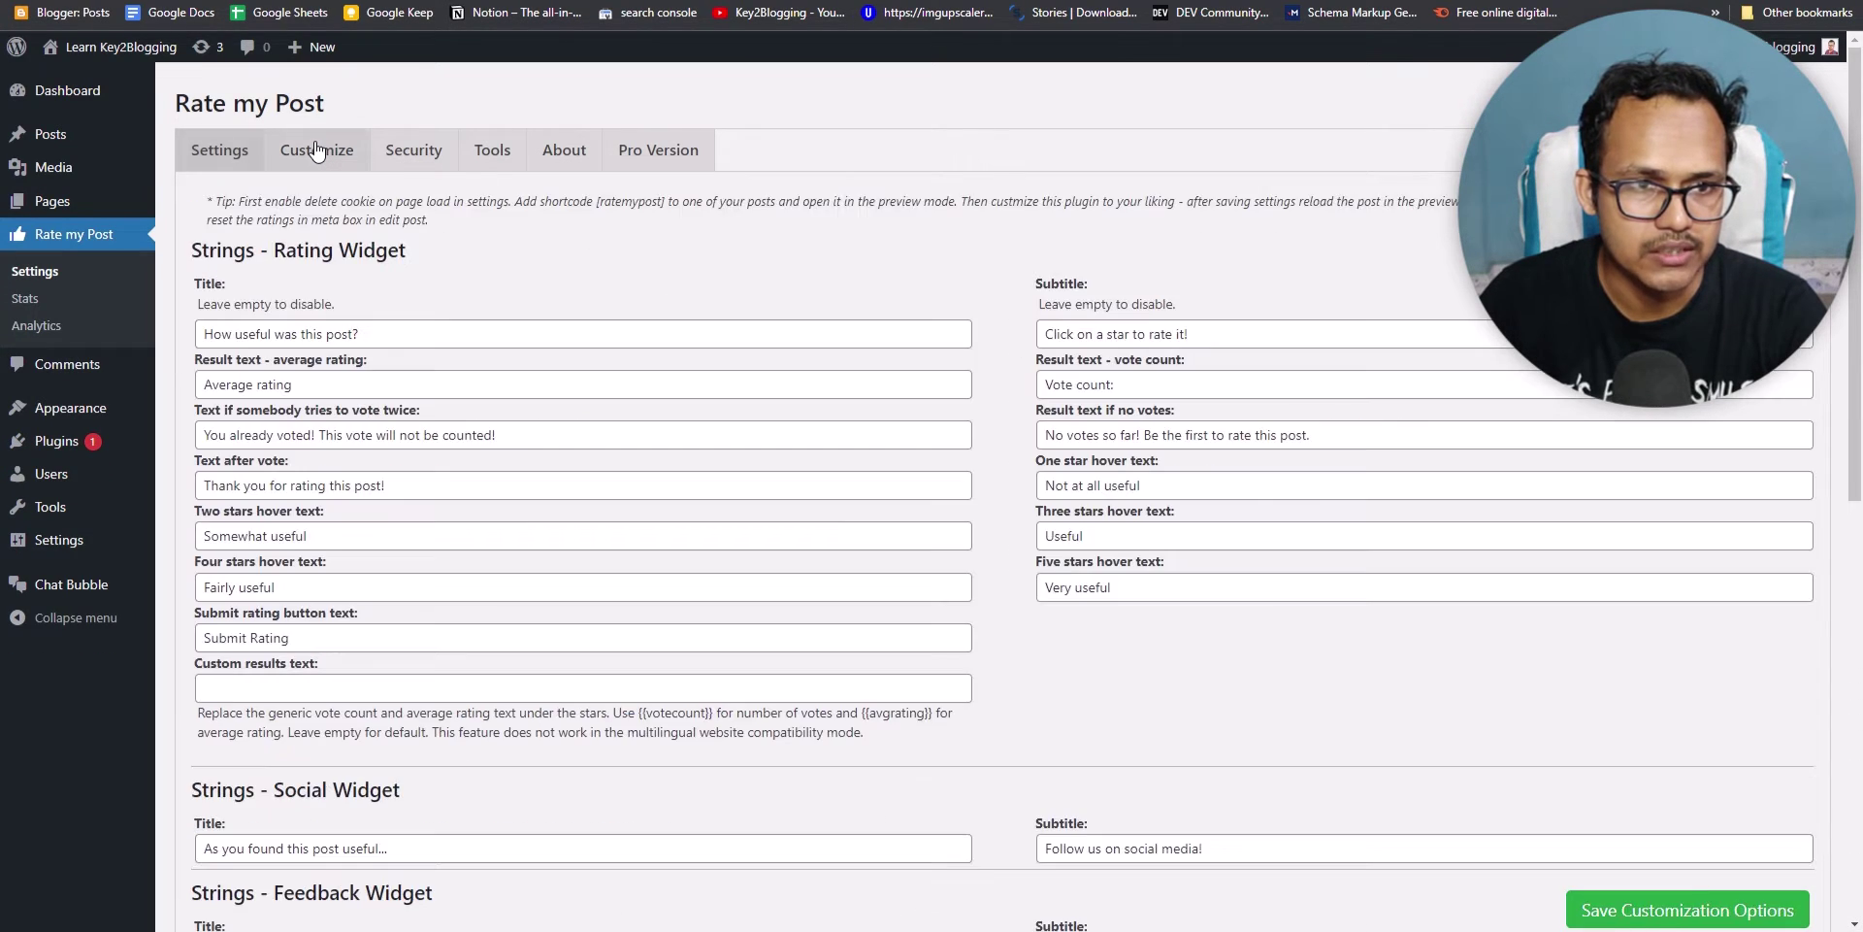
{"action": "scroll", "coordinate": [649, 225], "scroll_direction": "down", "scroll_amount": 1}
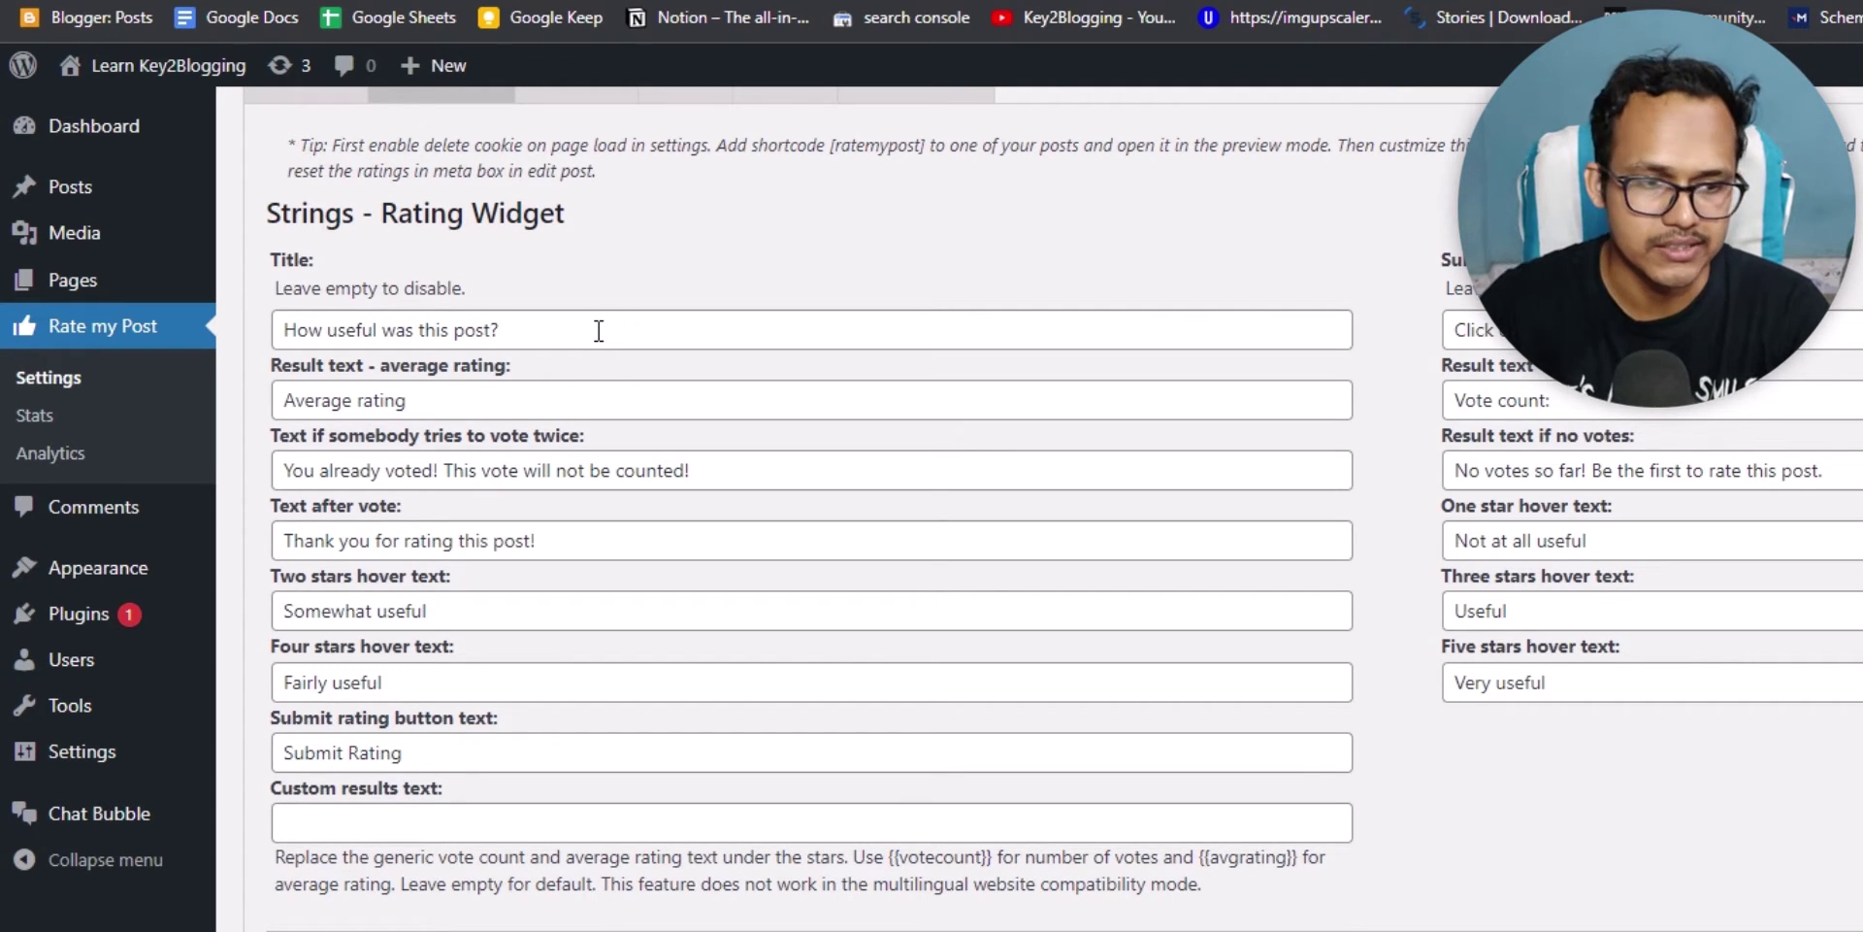
{"action": "scroll", "coordinate": [644, 515], "scroll_direction": "down", "scroll_amount": 4}
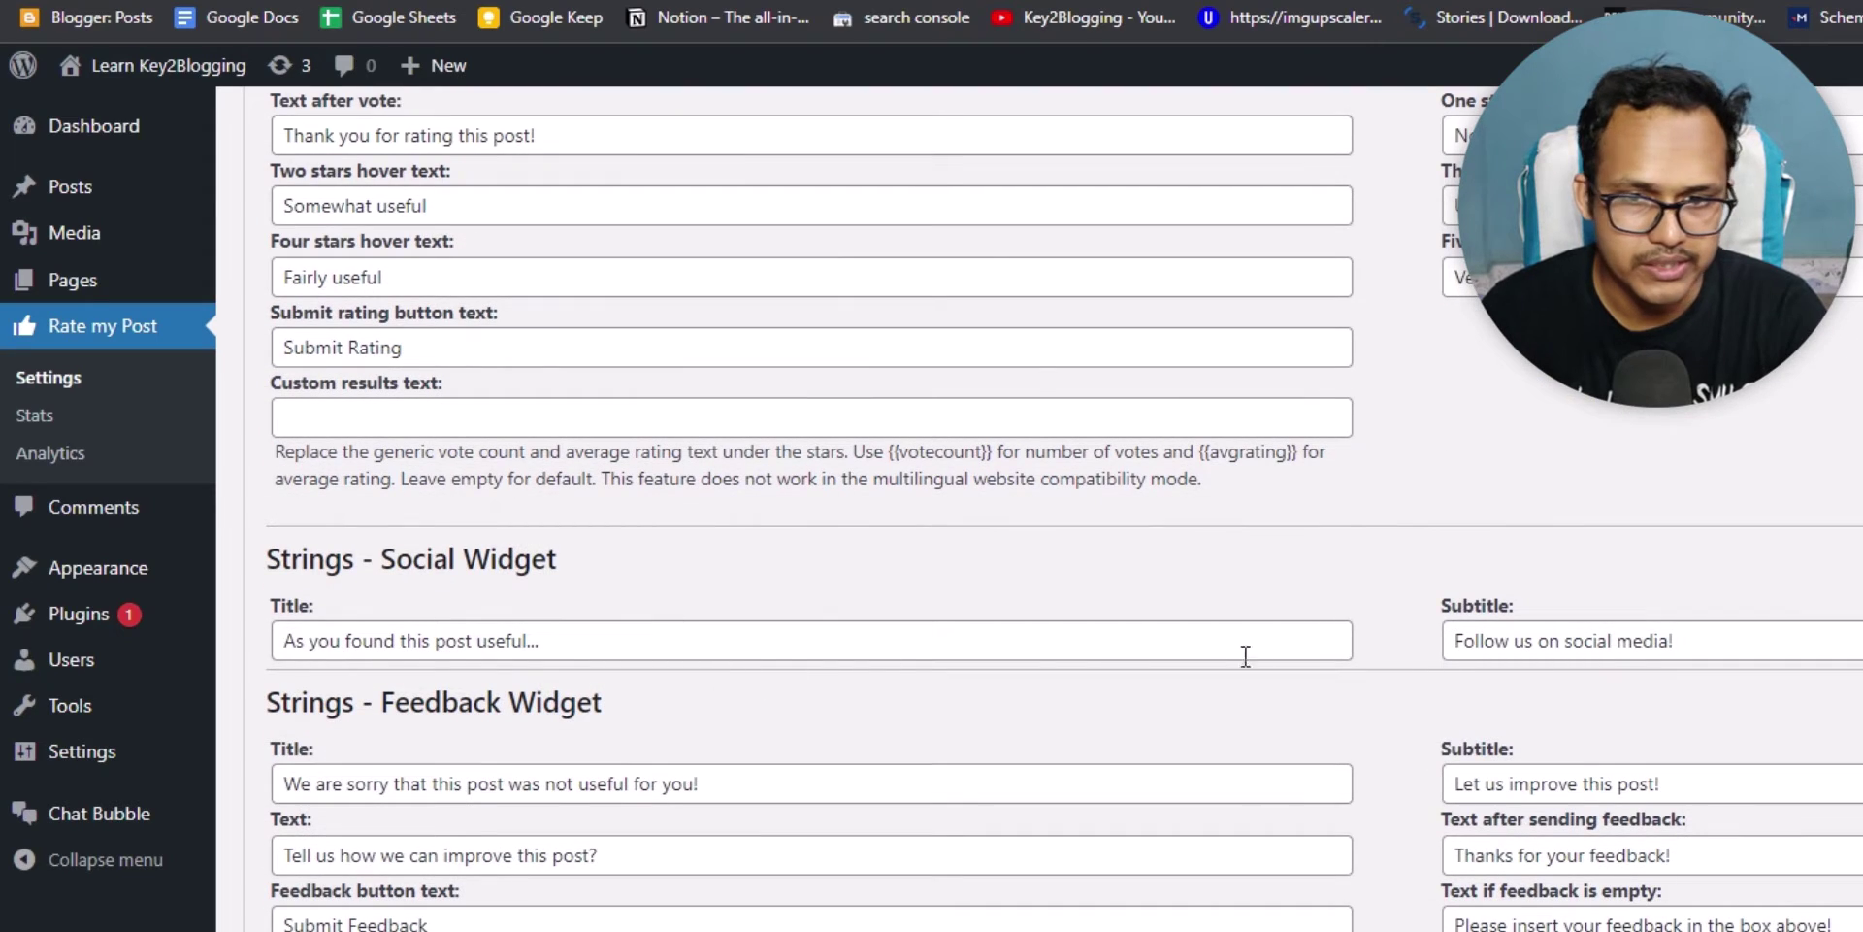
{"action": "scroll", "coordinate": [1349, 553], "scroll_direction": "down", "scroll_amount": 3}
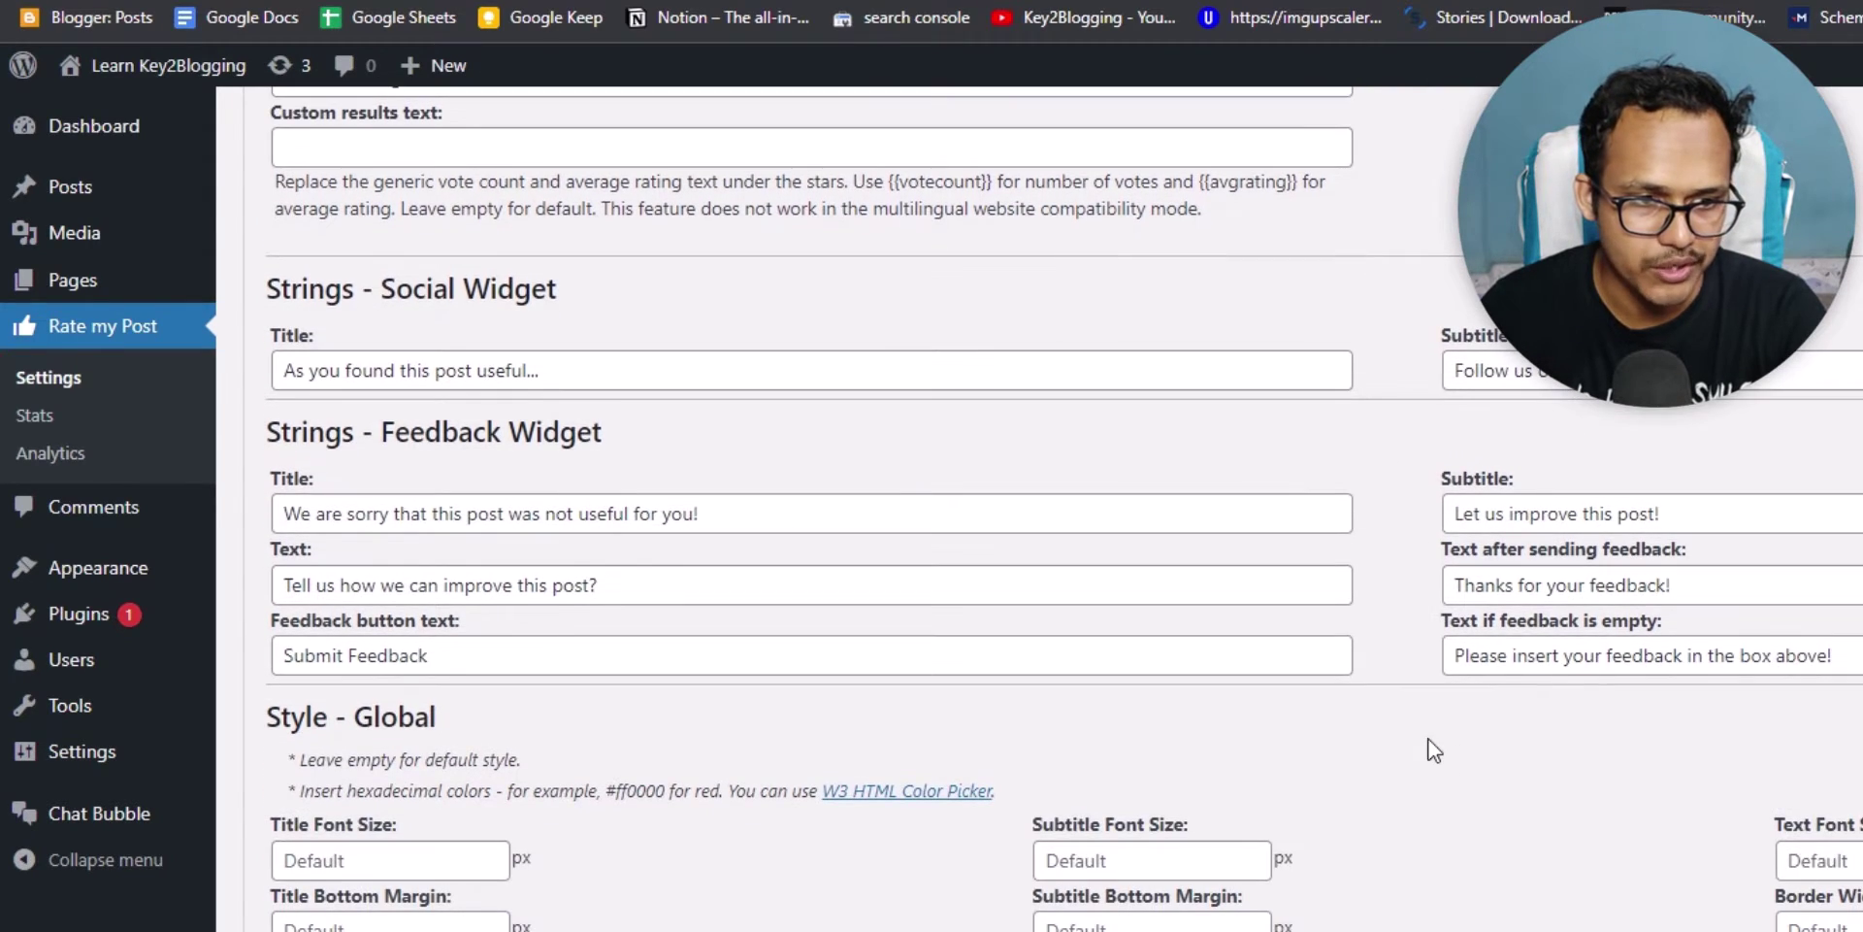
{"action": "scroll", "coordinate": [1434, 751], "scroll_direction": "down", "scroll_amount": 3}
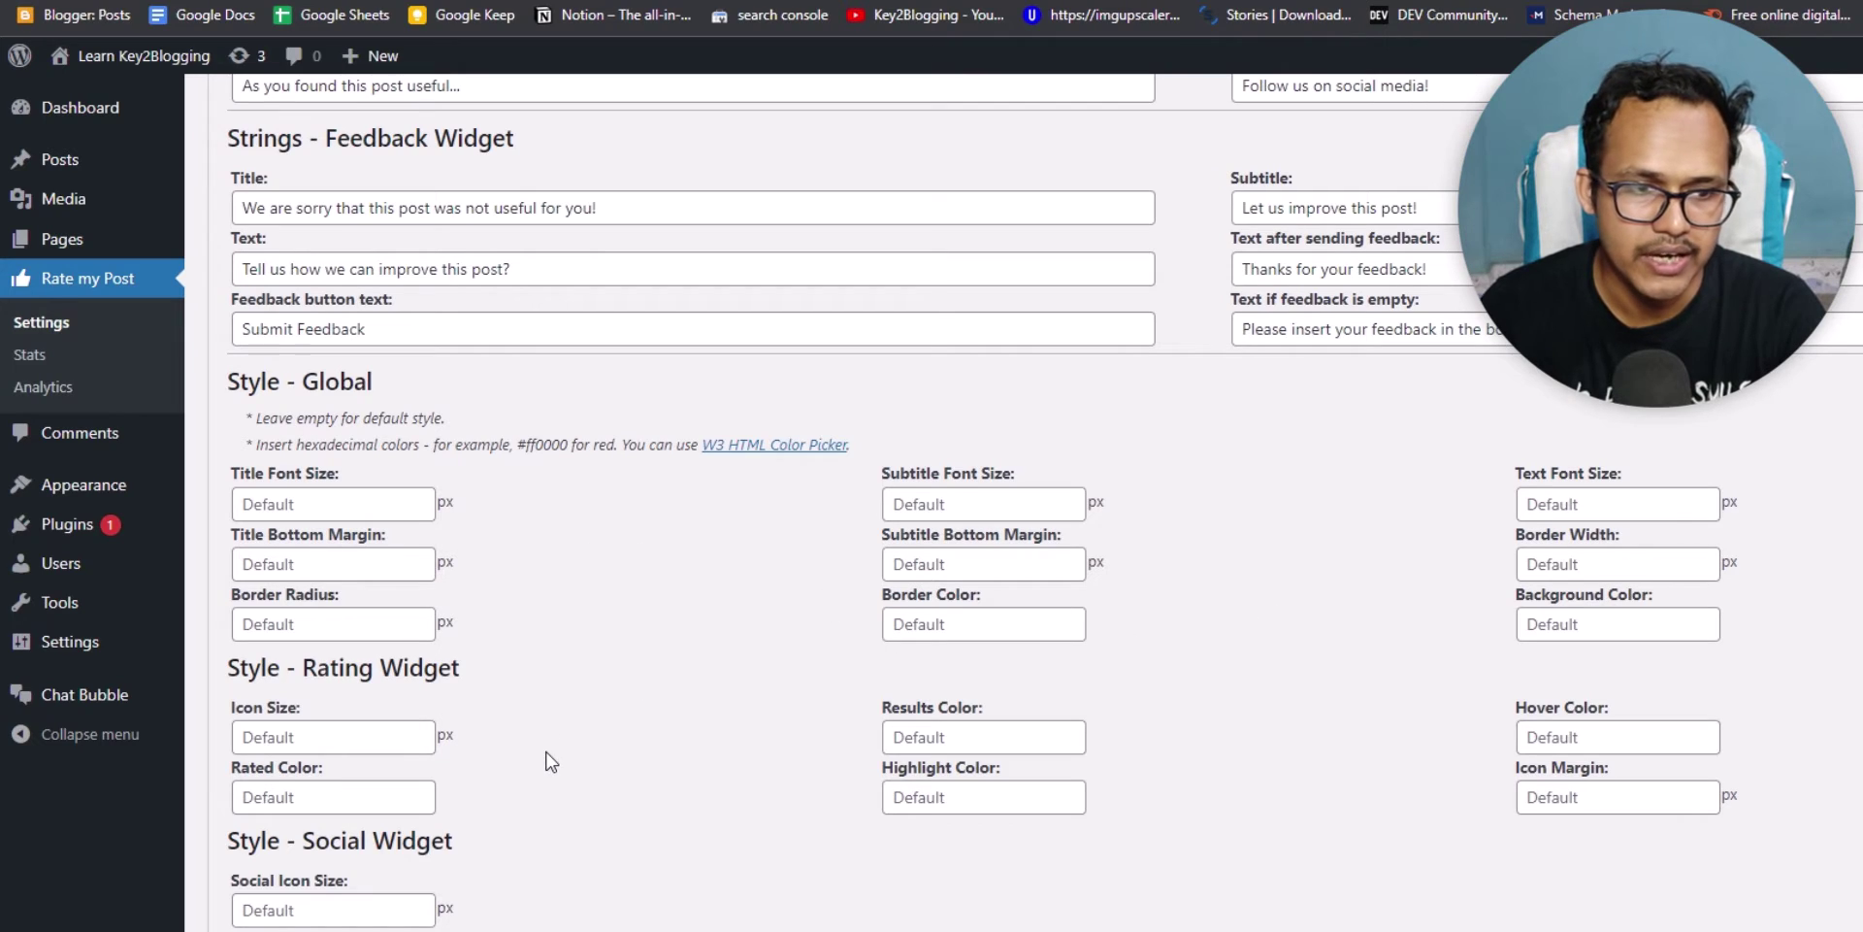
{"action": "scroll", "coordinate": [1352, 748], "scroll_direction": "up", "scroll_amount": 15}
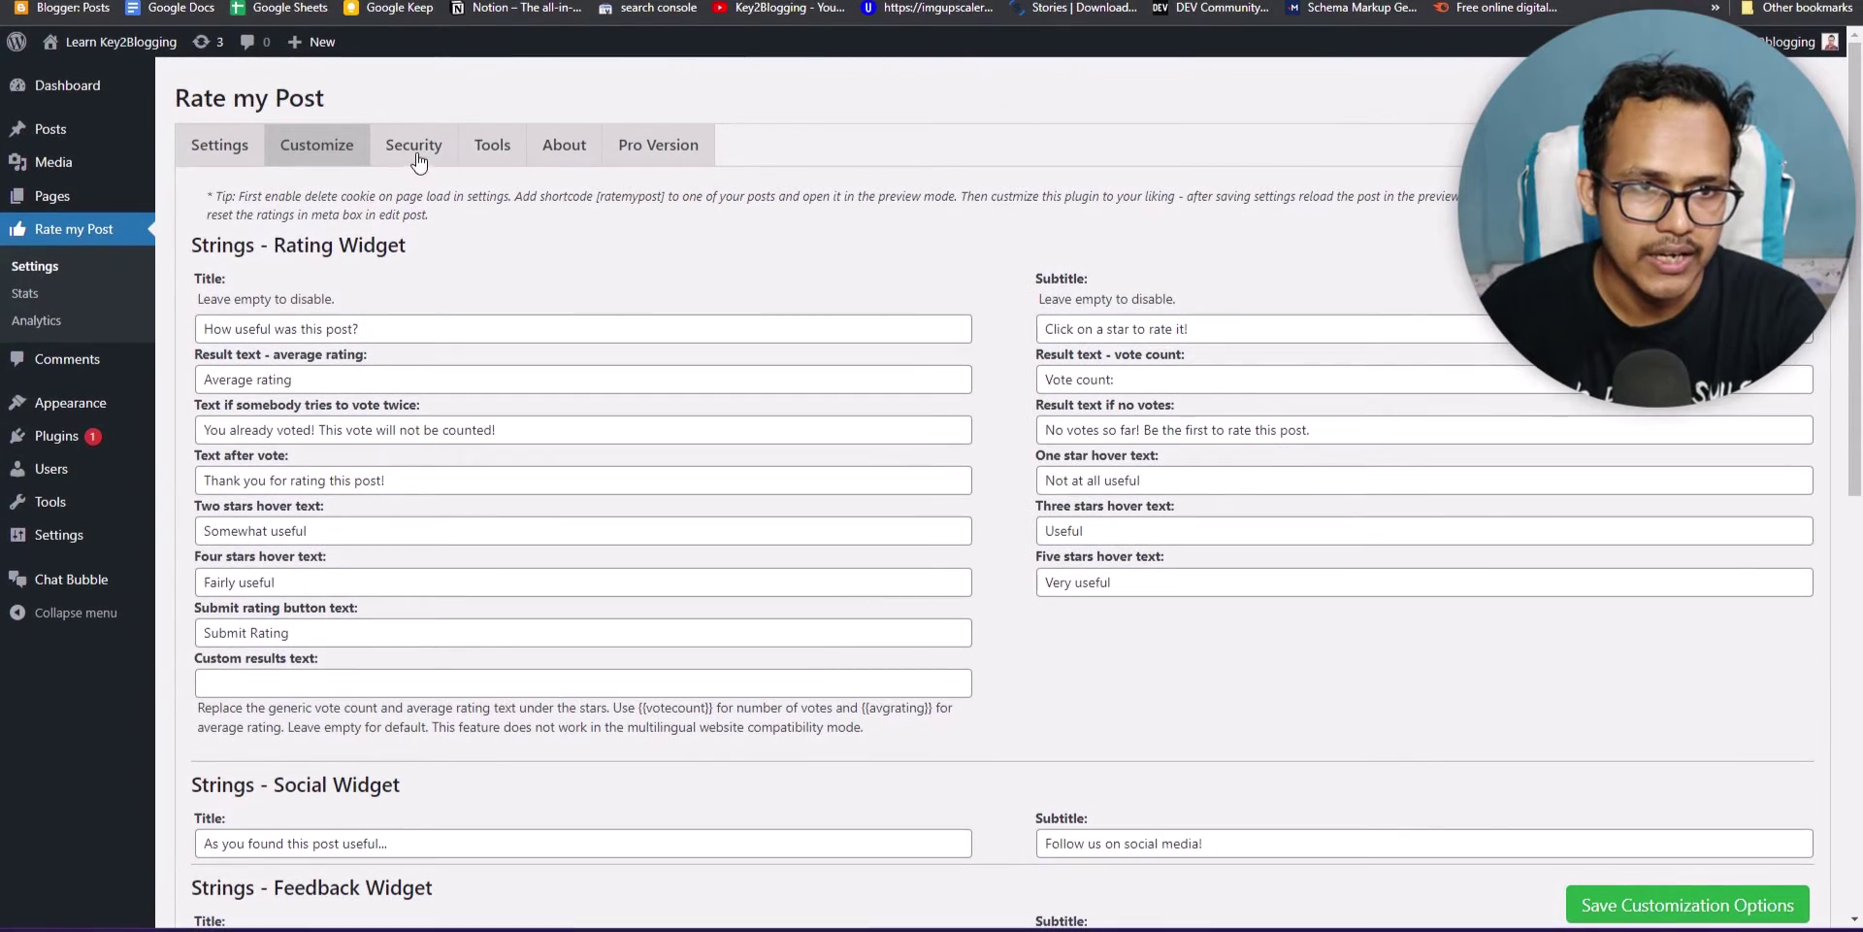
Step: In the Rate my Post security options, require the Admin role for ratings manipulation and keep post rating open to Everybody
{"action": "left_click", "coordinate": [415, 147]}
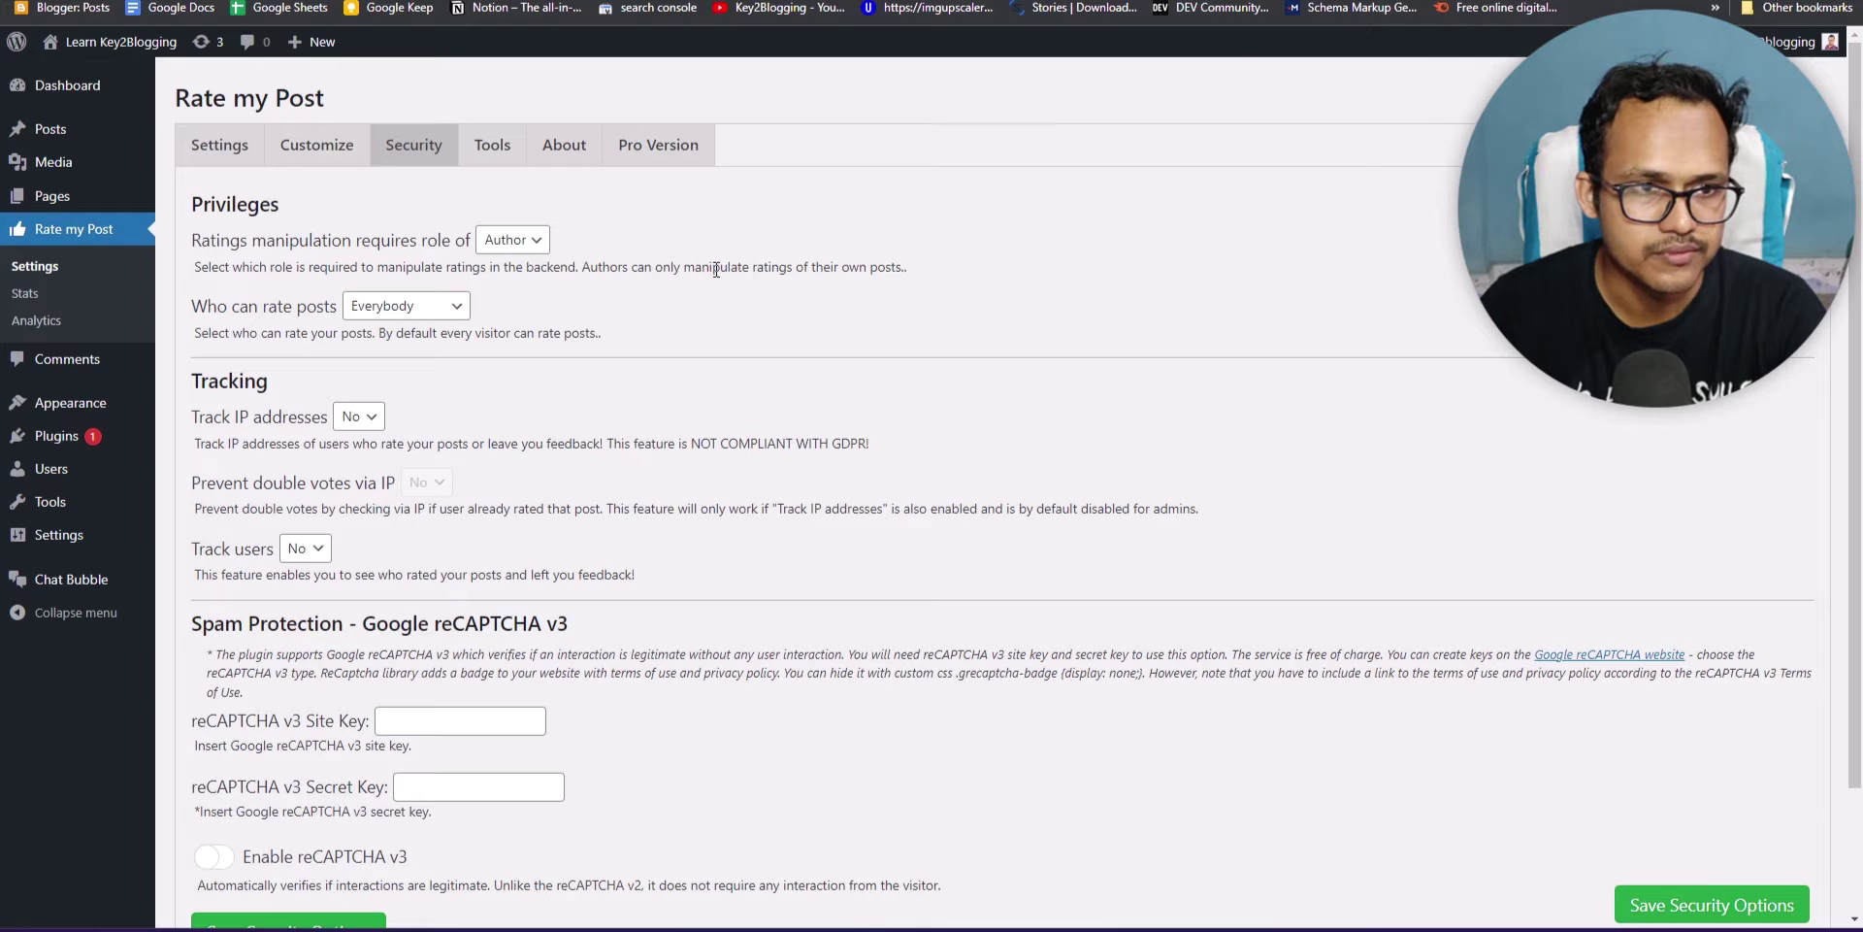
{"action": "left_click", "coordinate": [513, 240]}
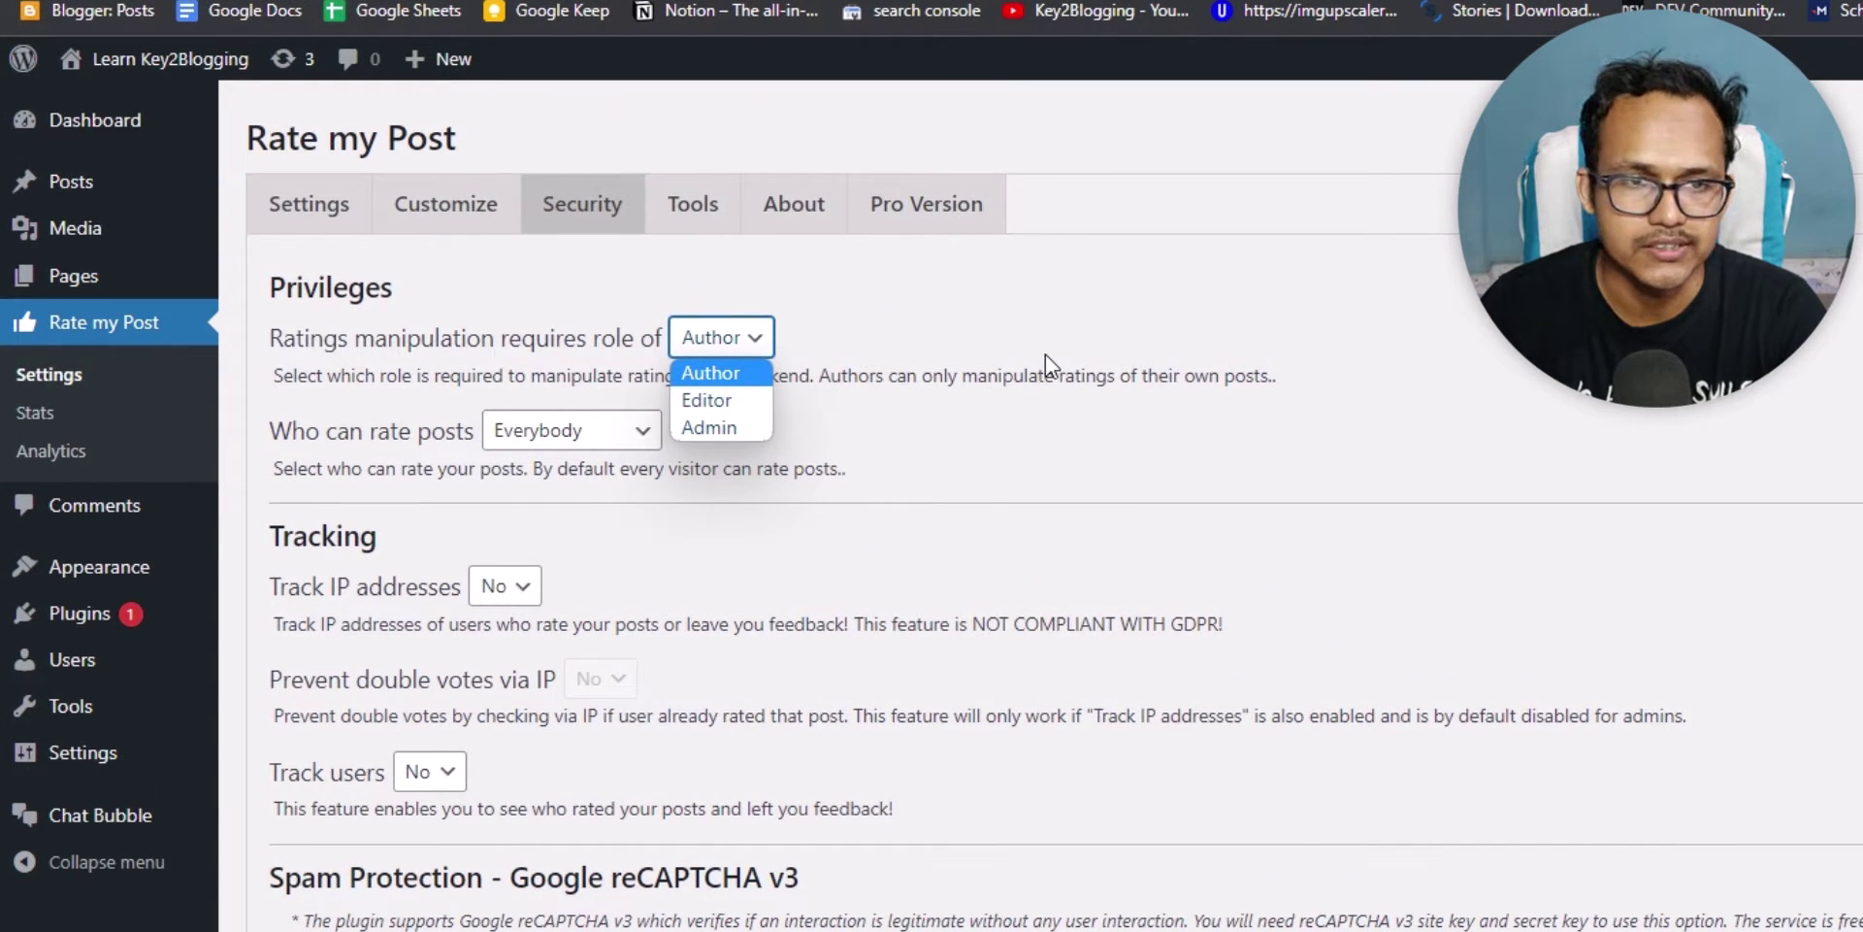
{"action": "left_click", "coordinate": [707, 422]}
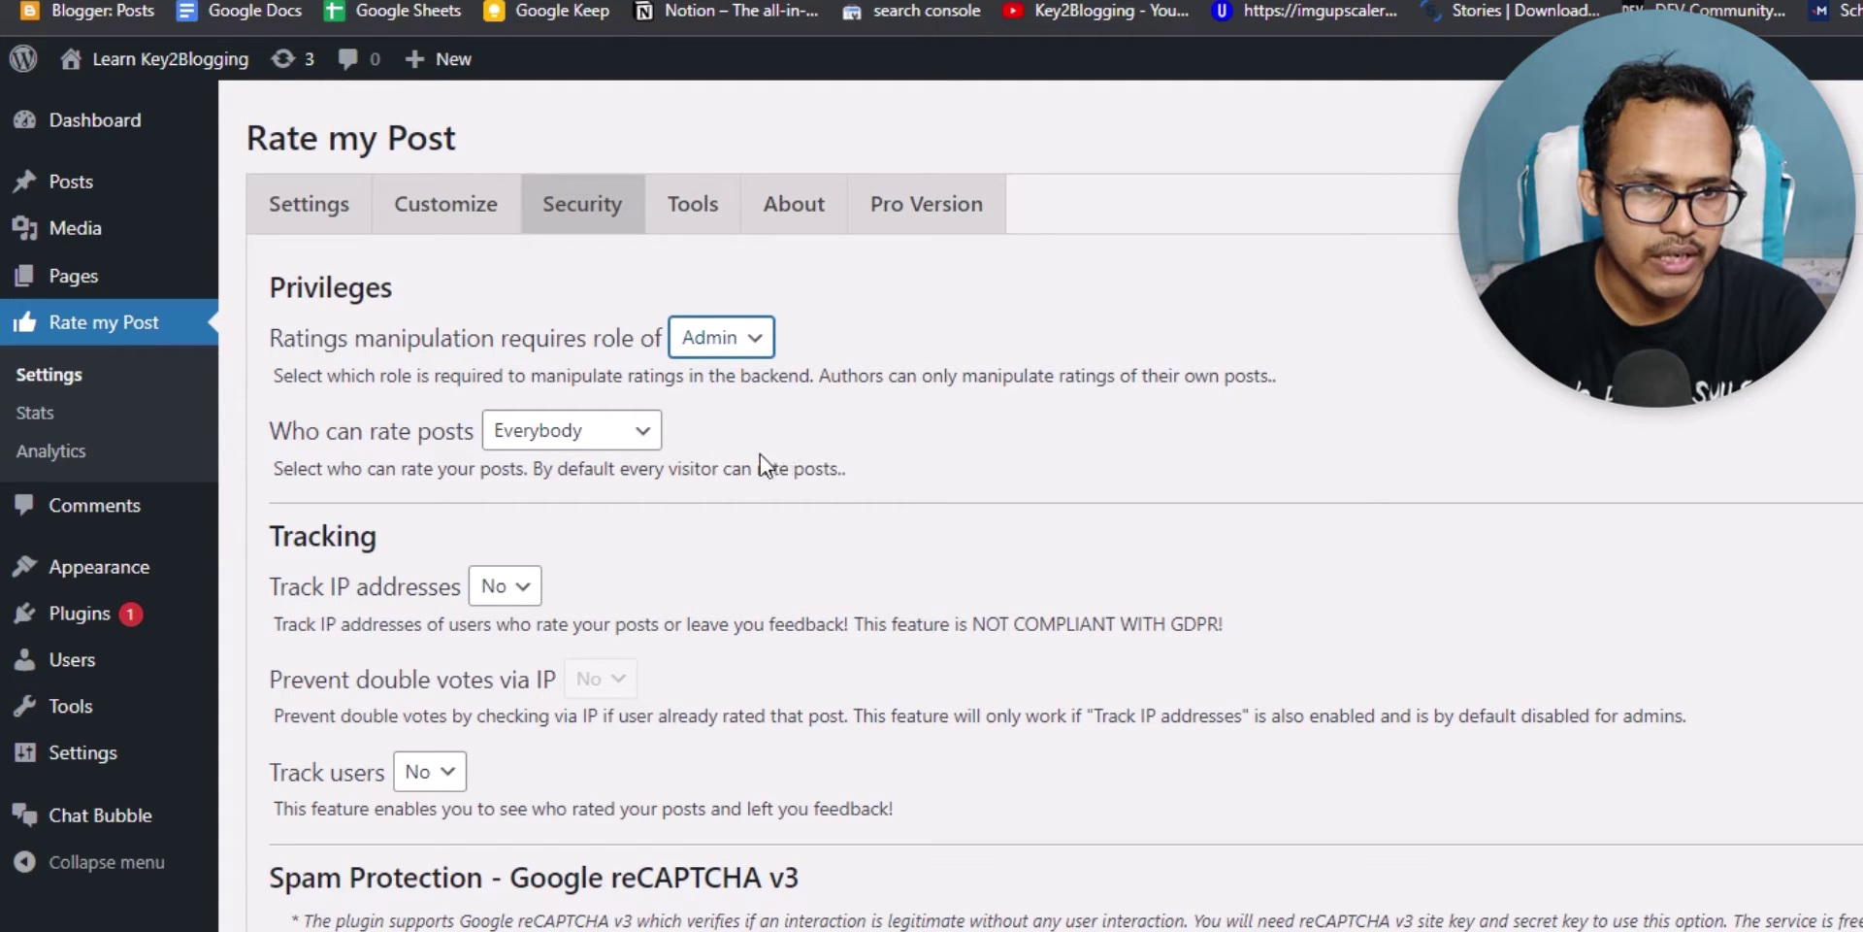
{"action": "left_click", "coordinate": [627, 441]}
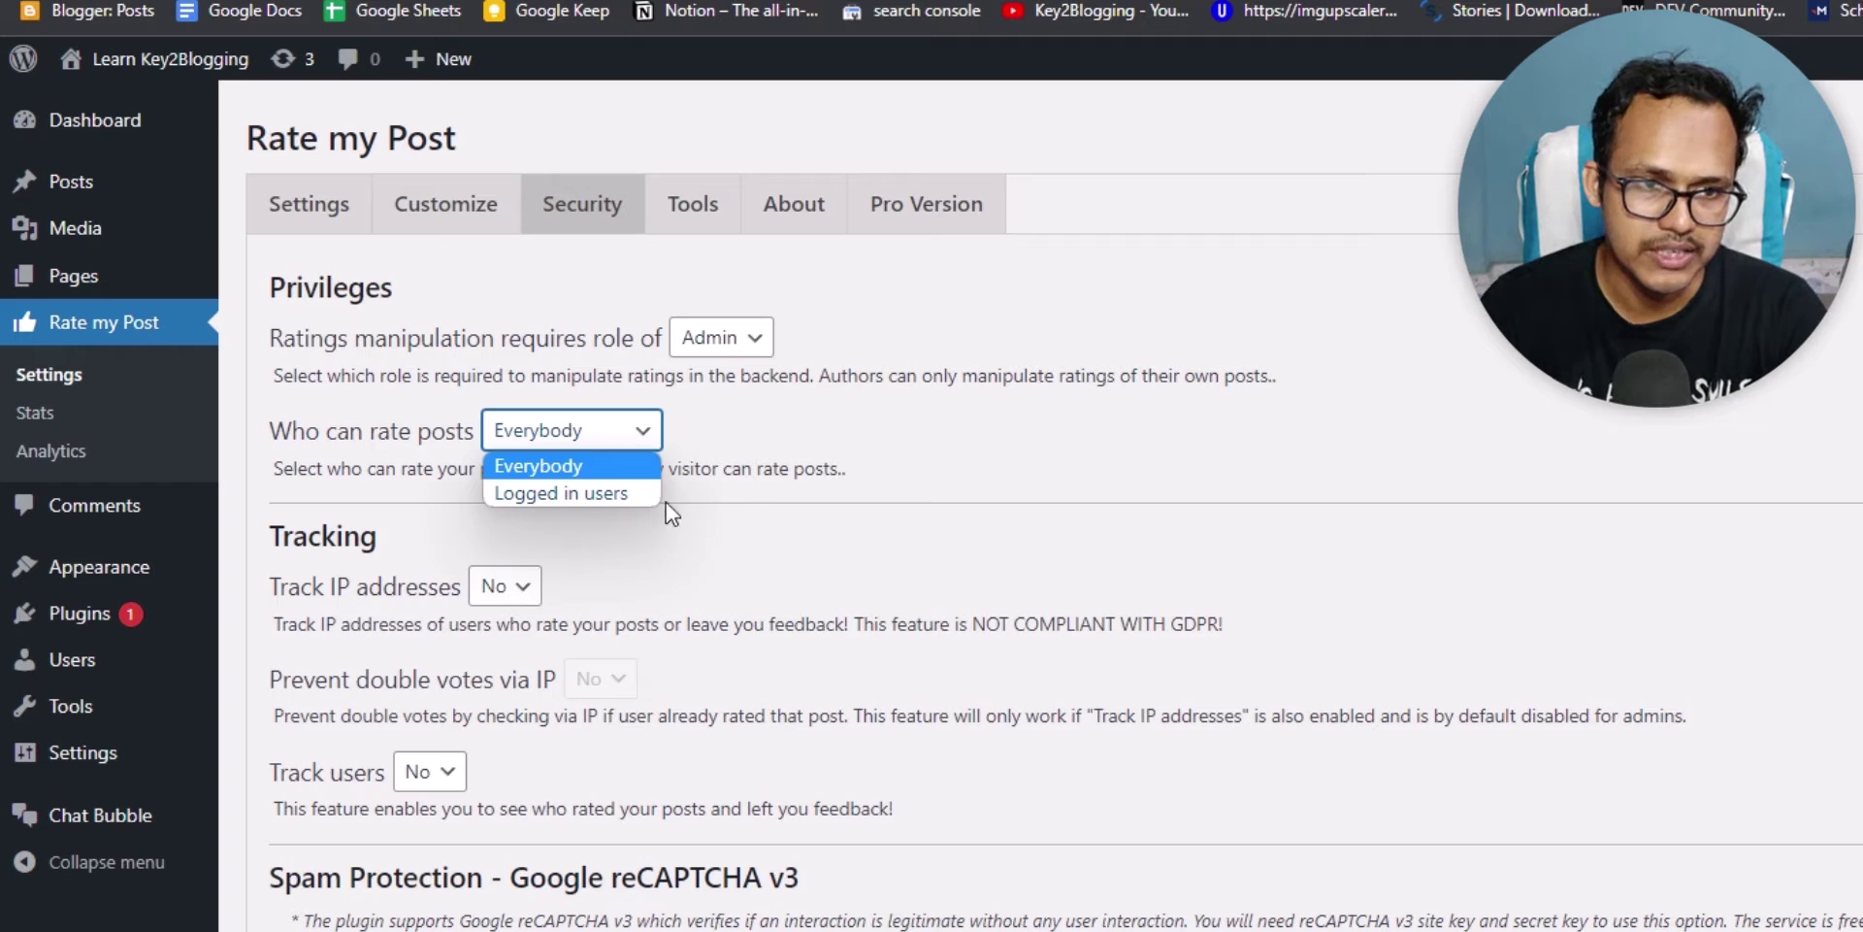
{"action": "left_click", "coordinate": [946, 439]}
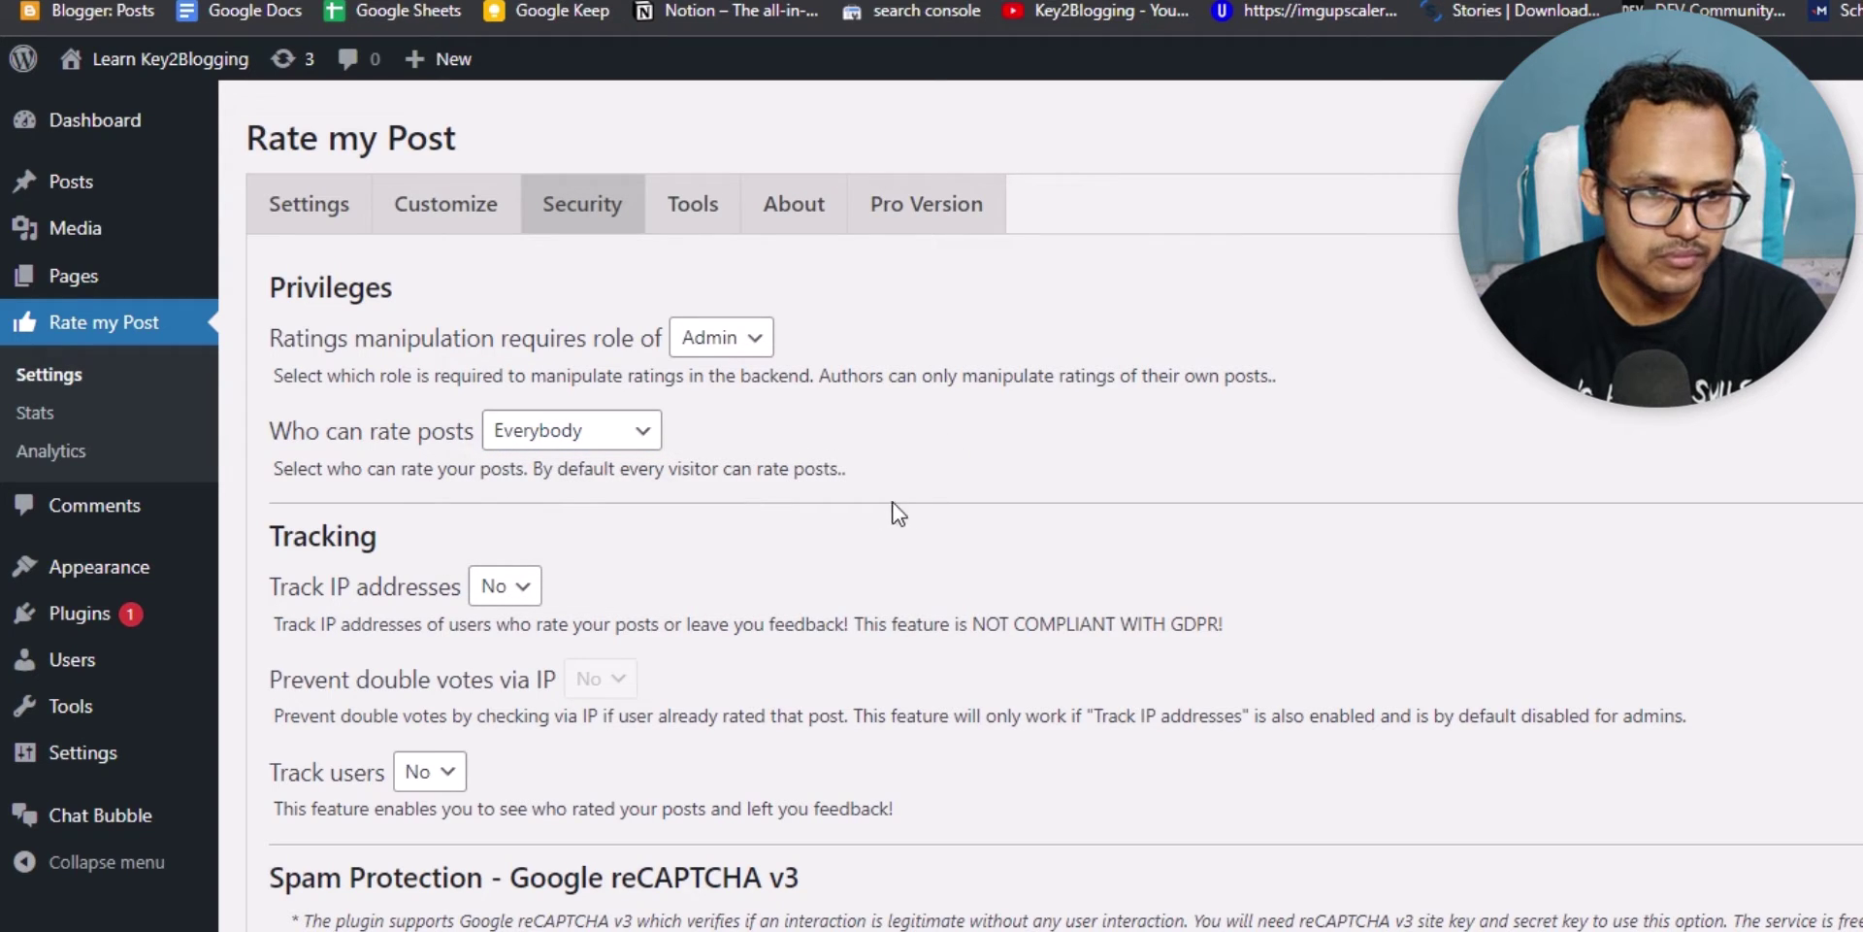
Step: Set Track IP addresses, Prevent double votes via IP and Track users to Yes, and save the security options
{"action": "left_click", "coordinate": [514, 592]}
{"action": "left_click", "coordinate": [505, 648]}
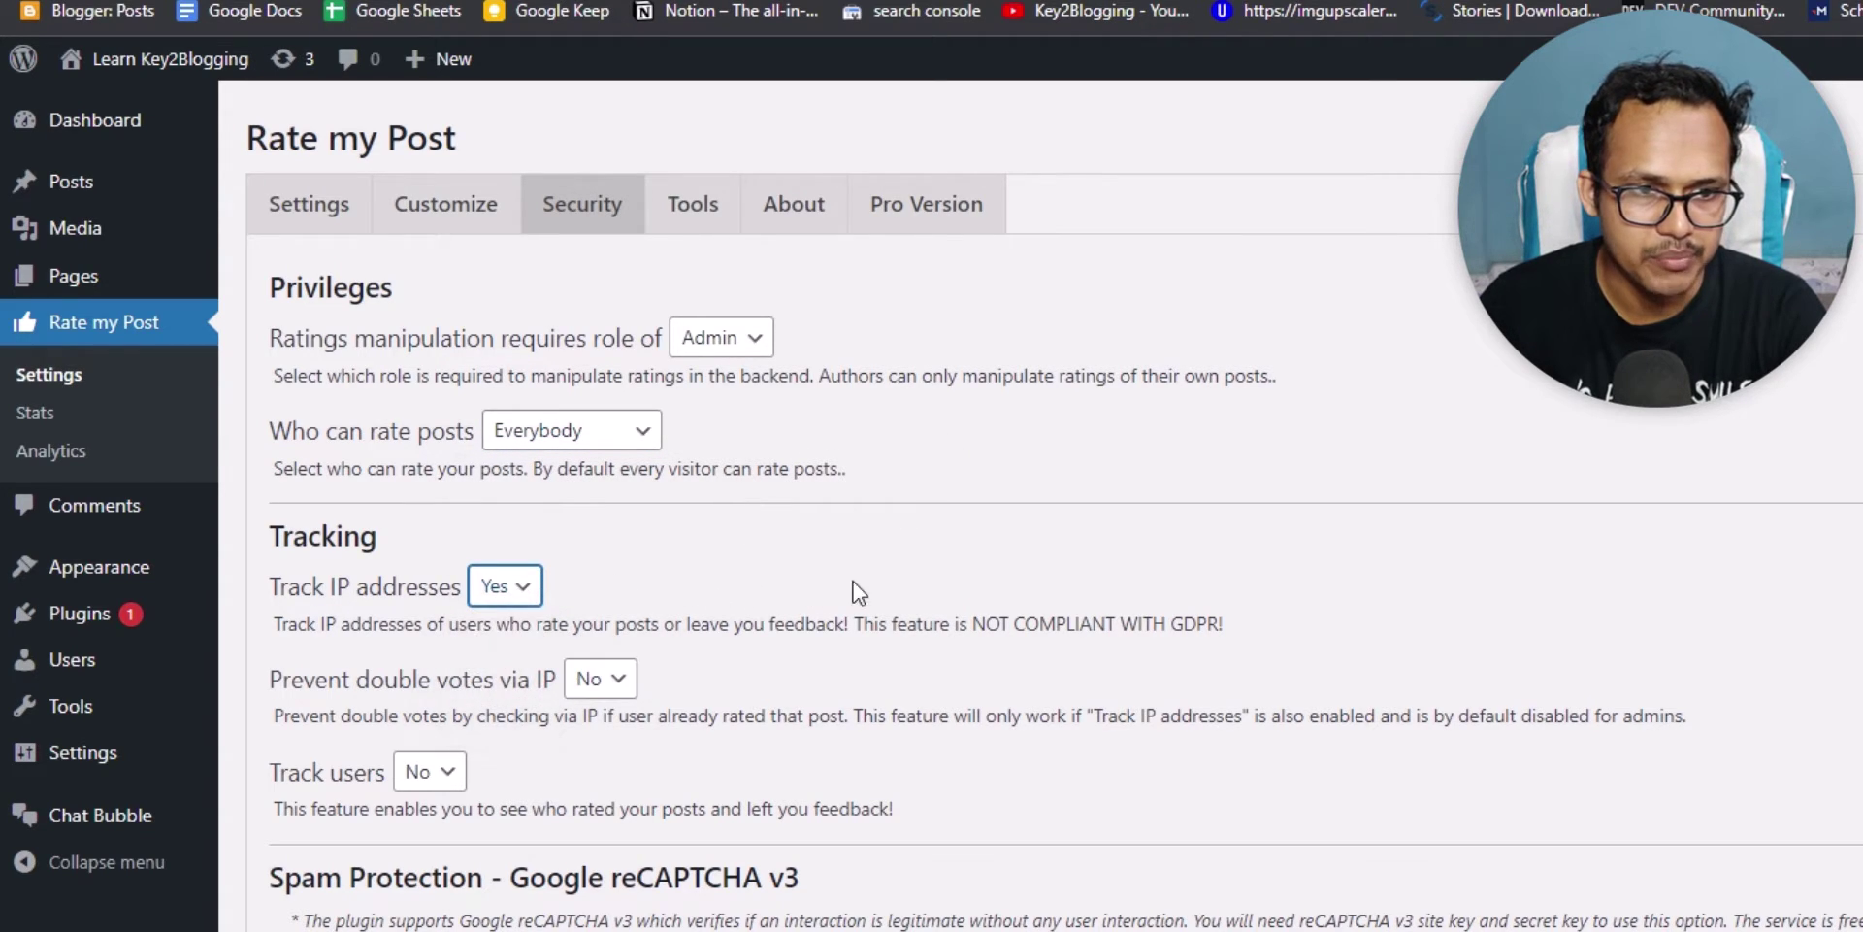
{"action": "scroll", "coordinate": [854, 592], "scroll_direction": "down", "scroll_amount": 2}
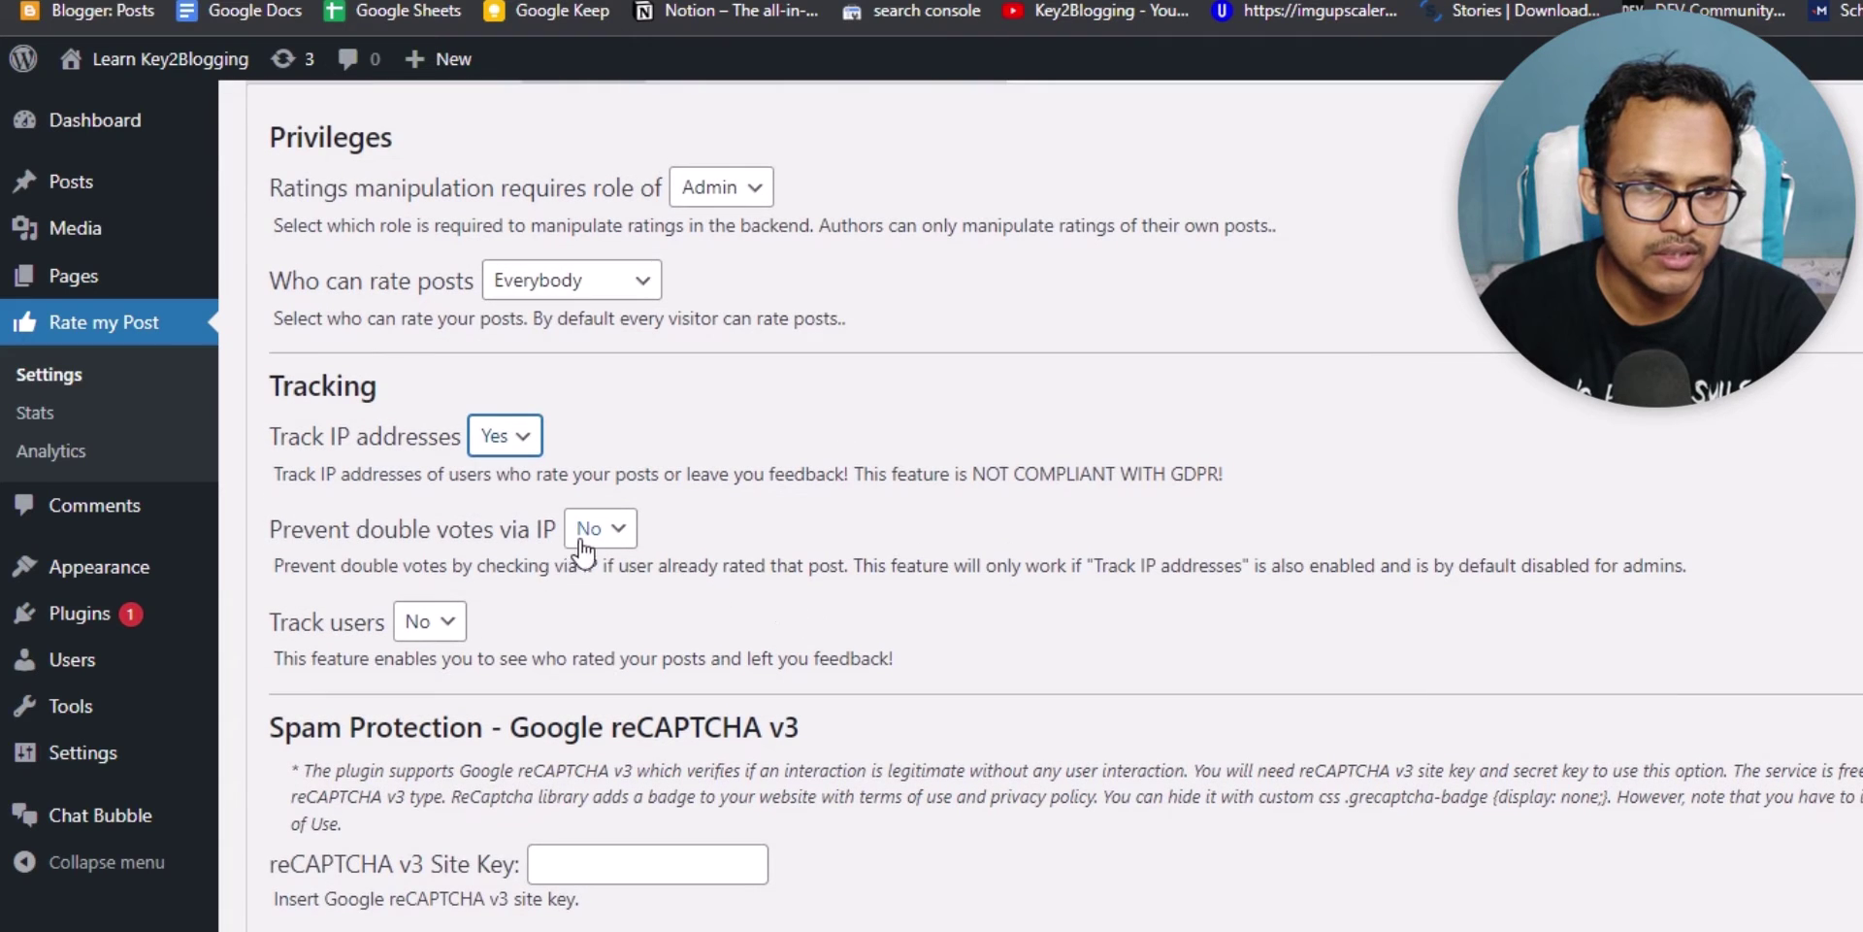
{"action": "left_click", "coordinate": [632, 541]}
{"action": "left_click", "coordinate": [623, 586]}
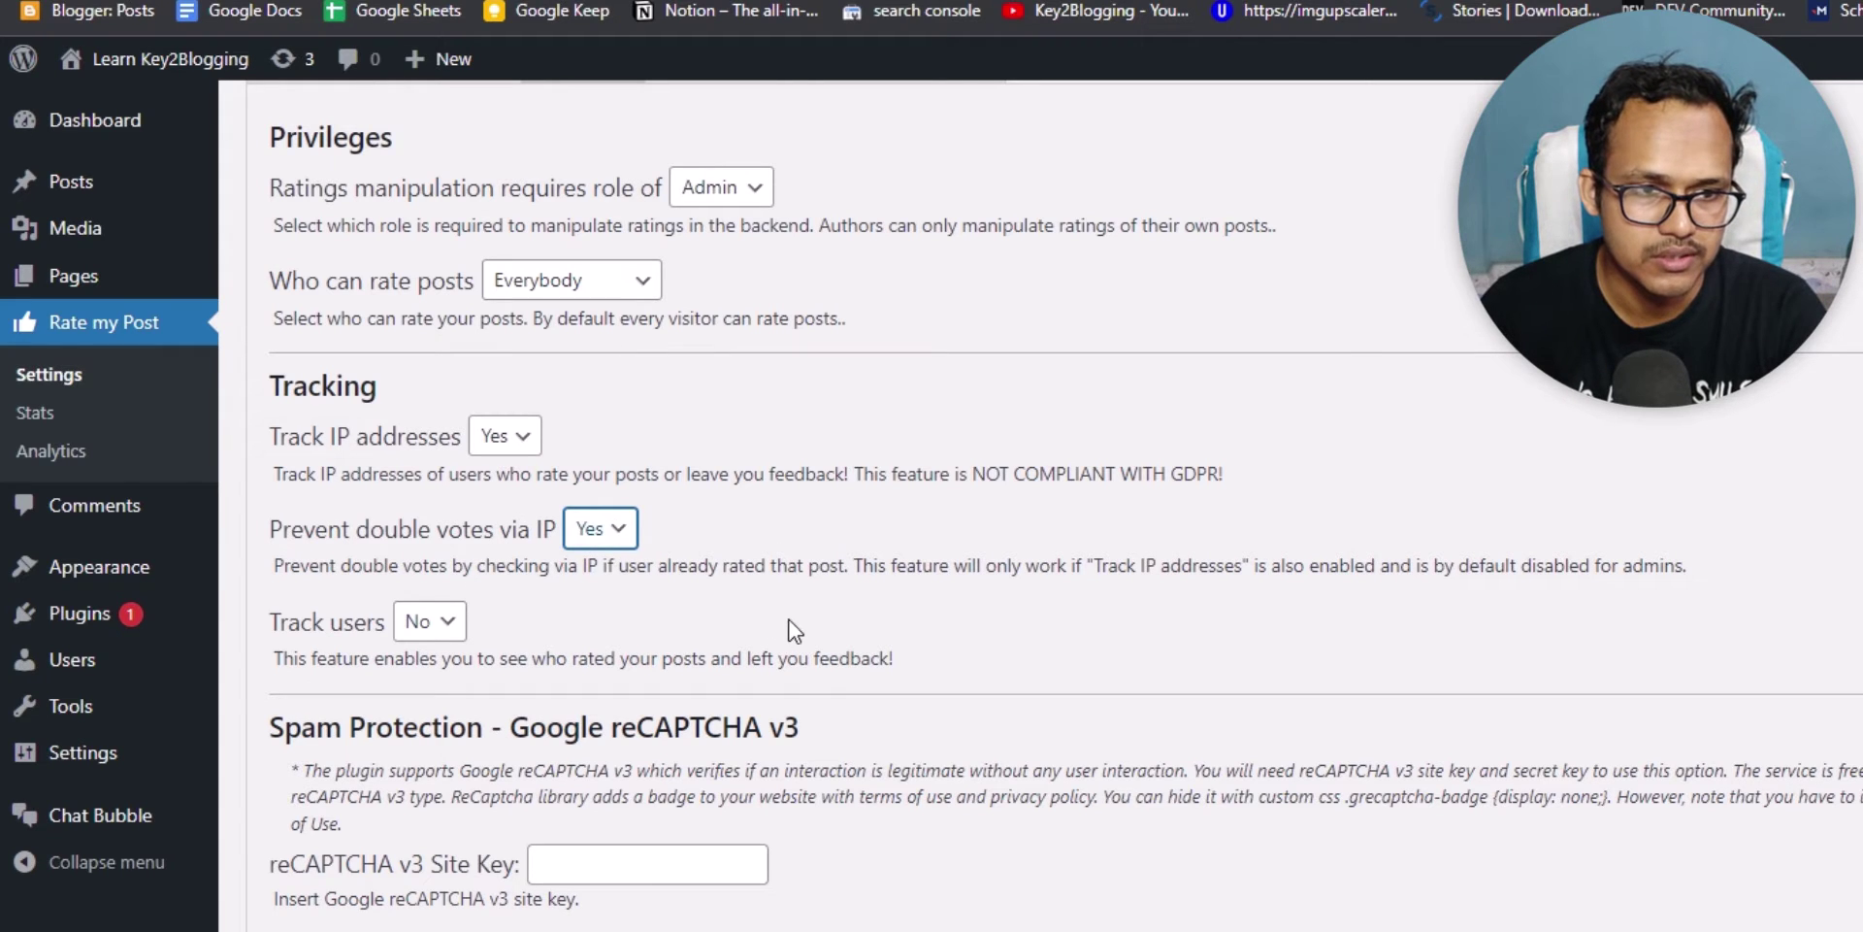
{"action": "left_click", "coordinate": [431, 627]}
{"action": "left_click", "coordinate": [420, 683]}
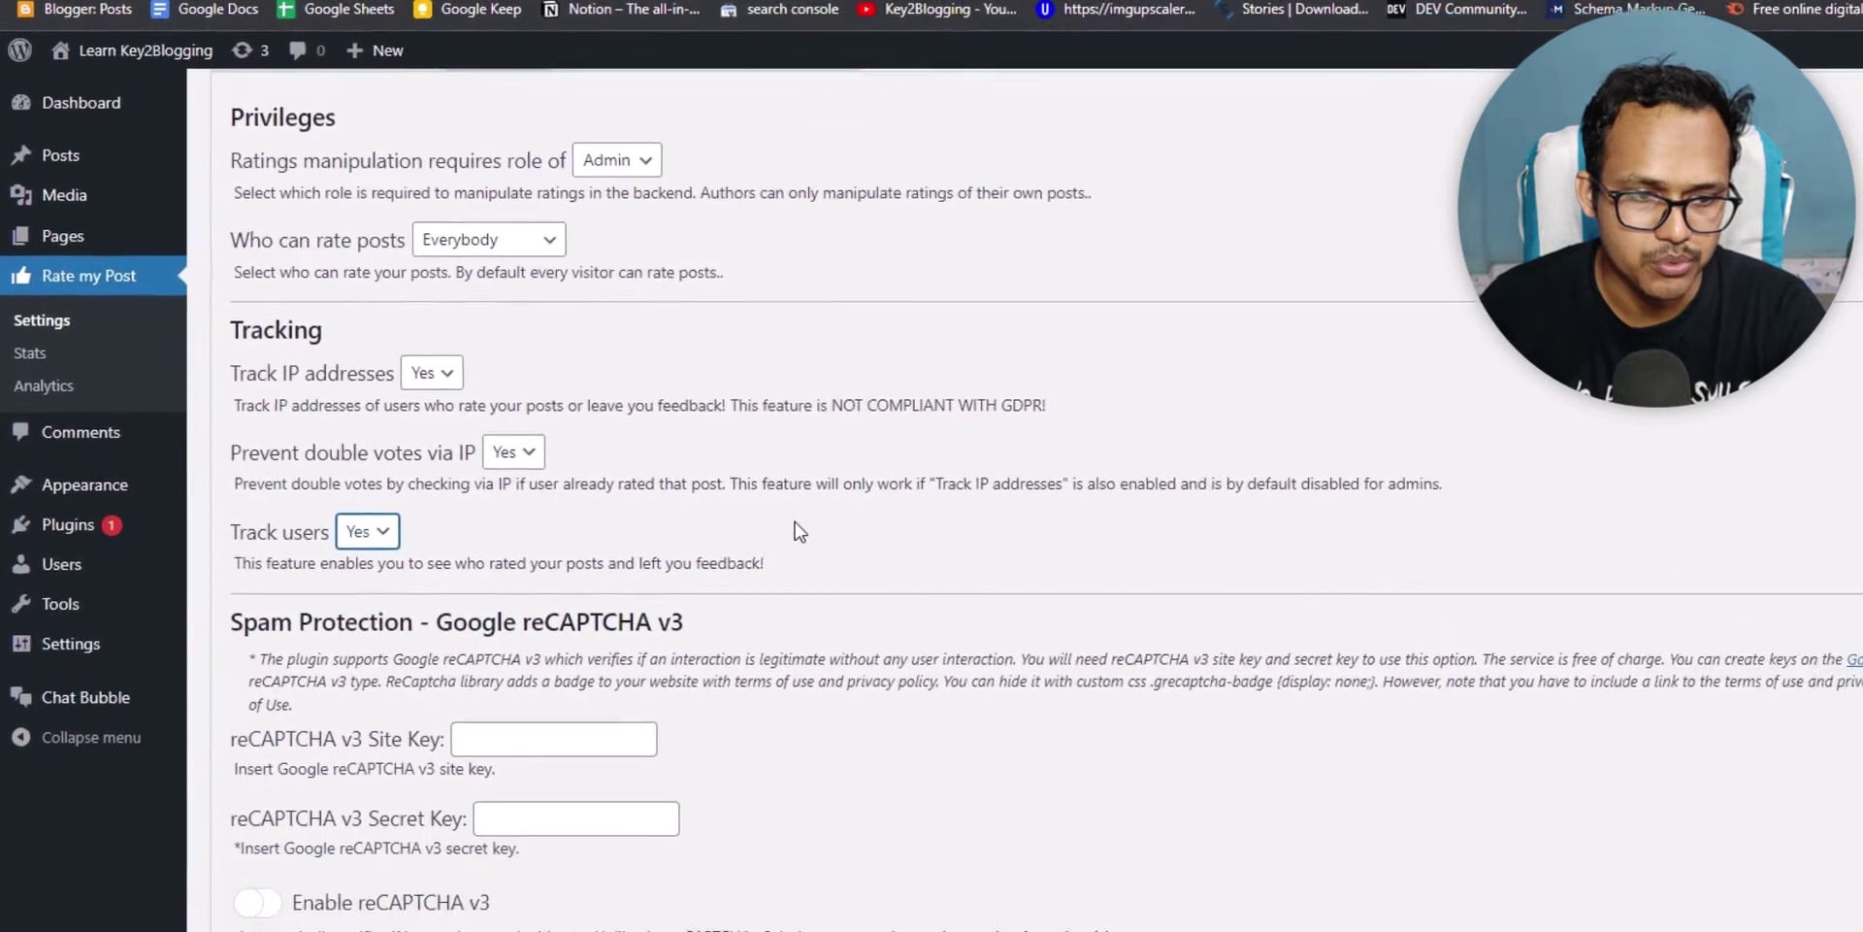
{"action": "left_click", "coordinate": [291, 830]}
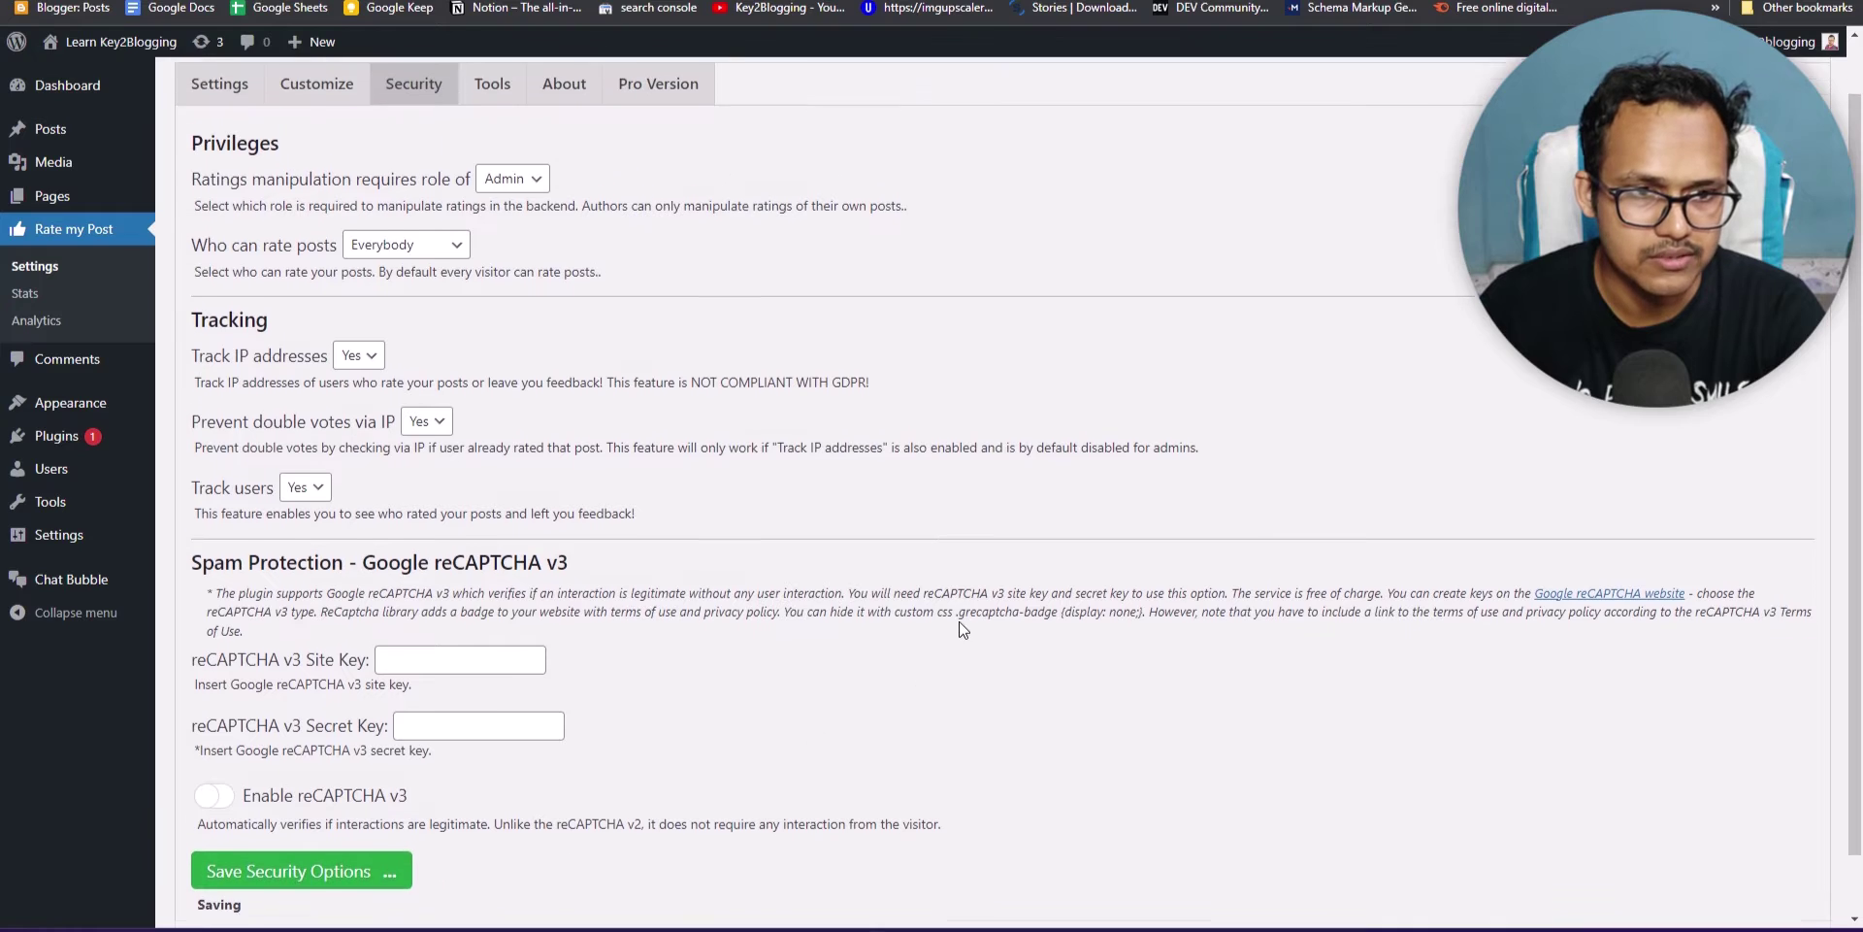
Step: Check the Rate my Post migration and data deletion tools, and view the kk Star Ratings page in the WordPress plugin directory
{"action": "left_click", "coordinate": [492, 145]}
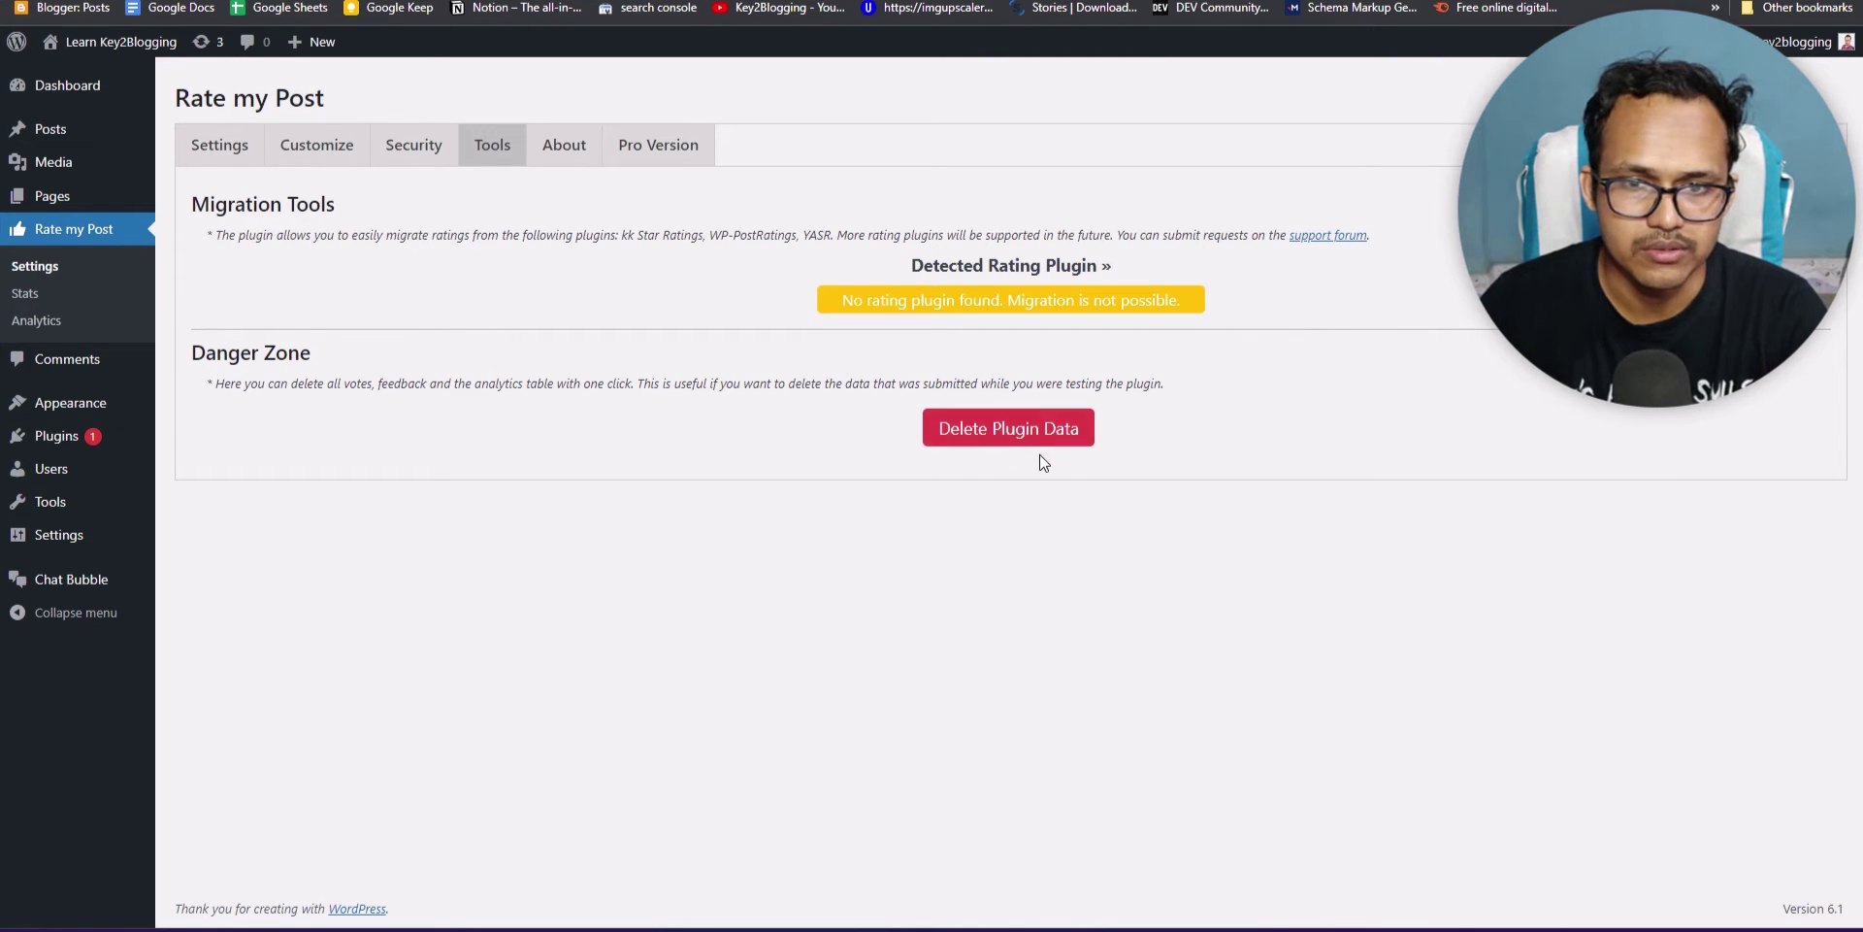
{"action": "left_click", "coordinate": [236, 149]}
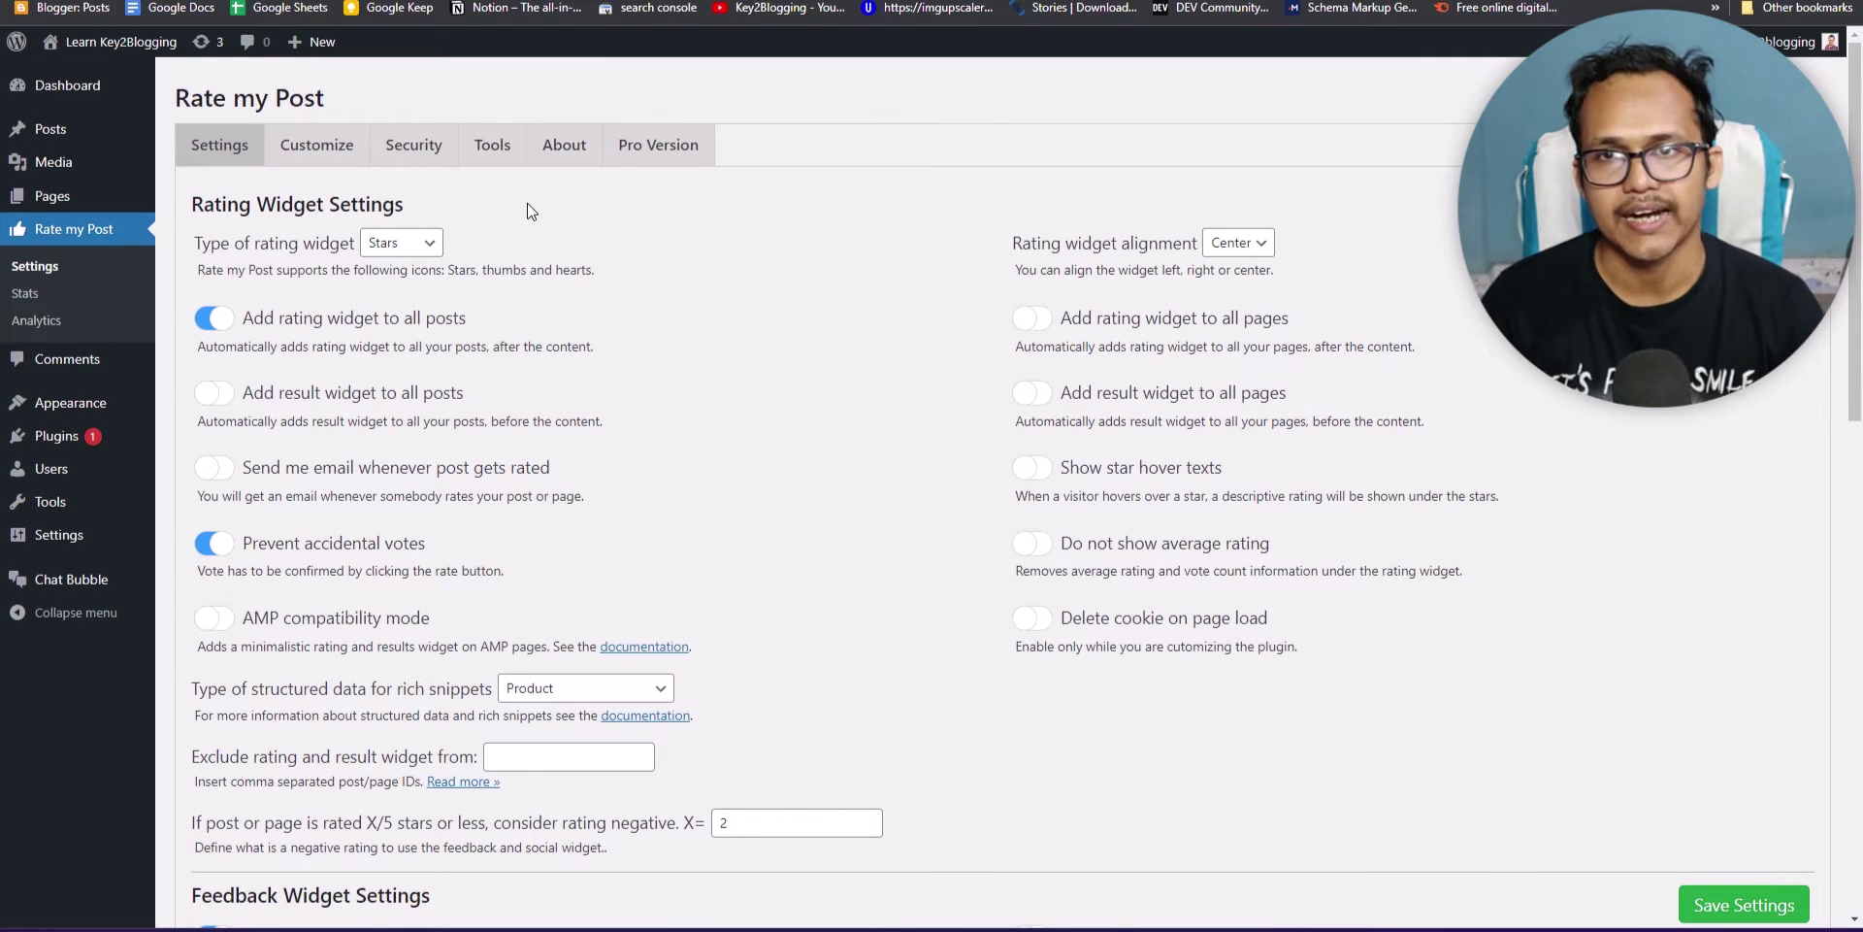
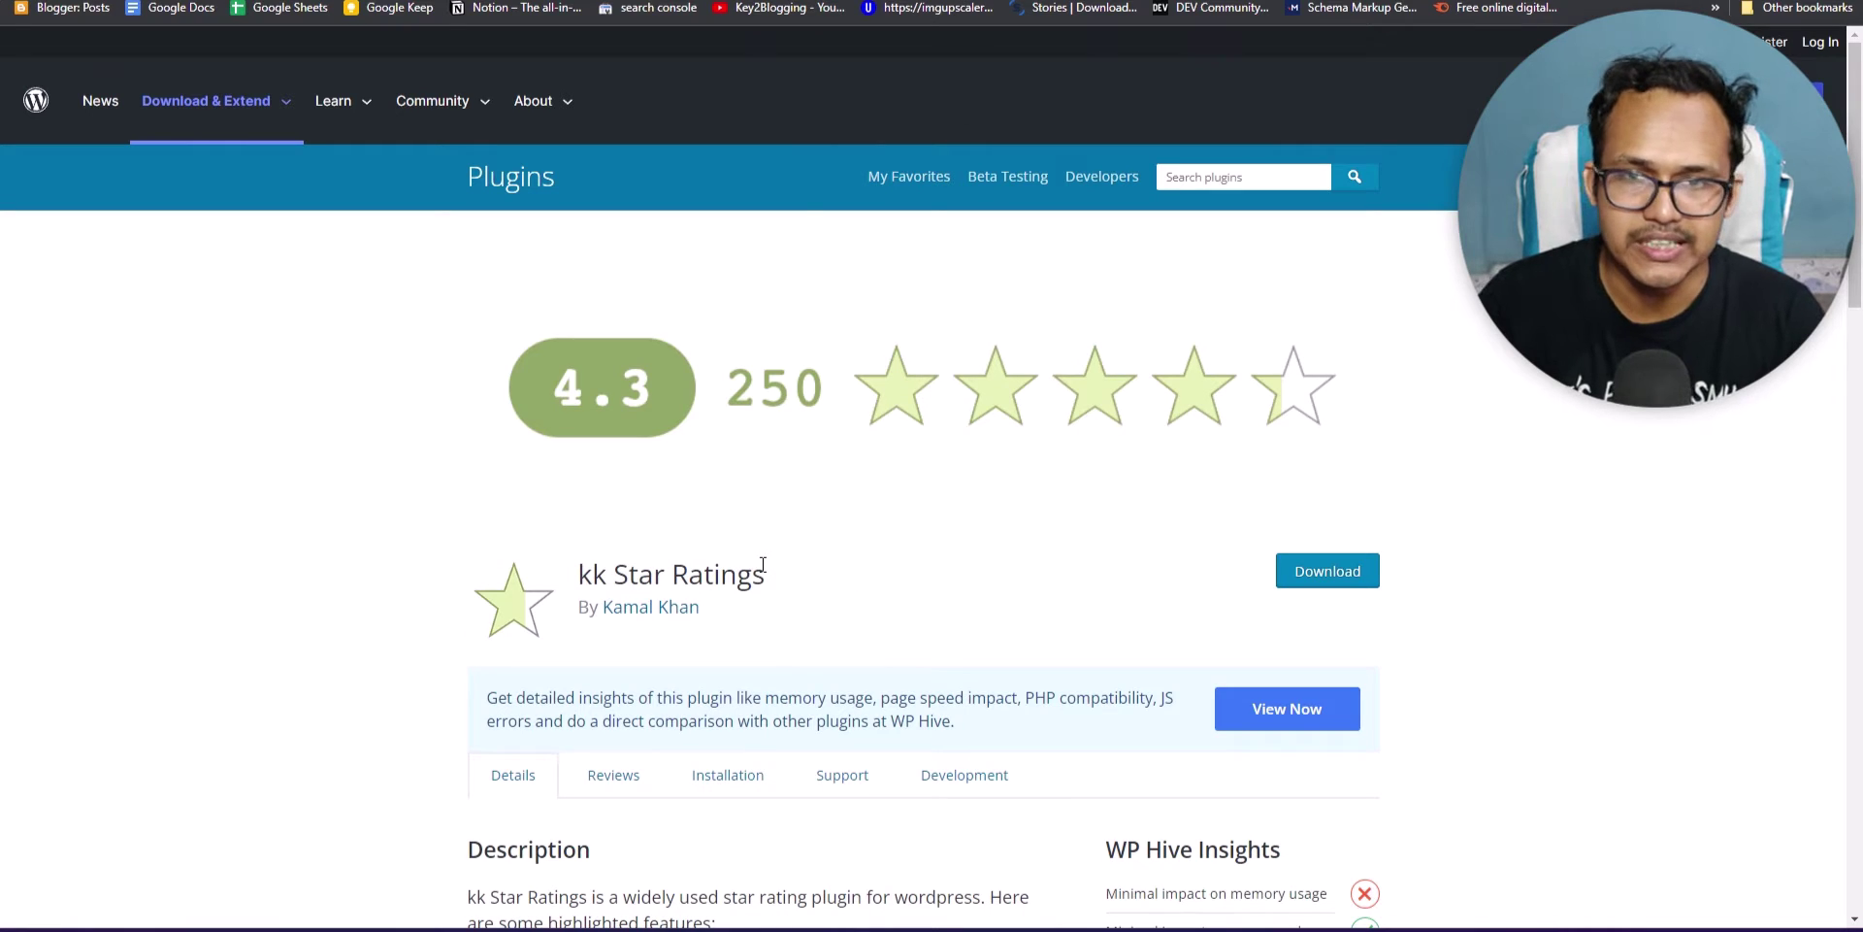
{"action": "left_click_drag", "start_coordinate": [571, 586], "coordinate": [781, 576]}
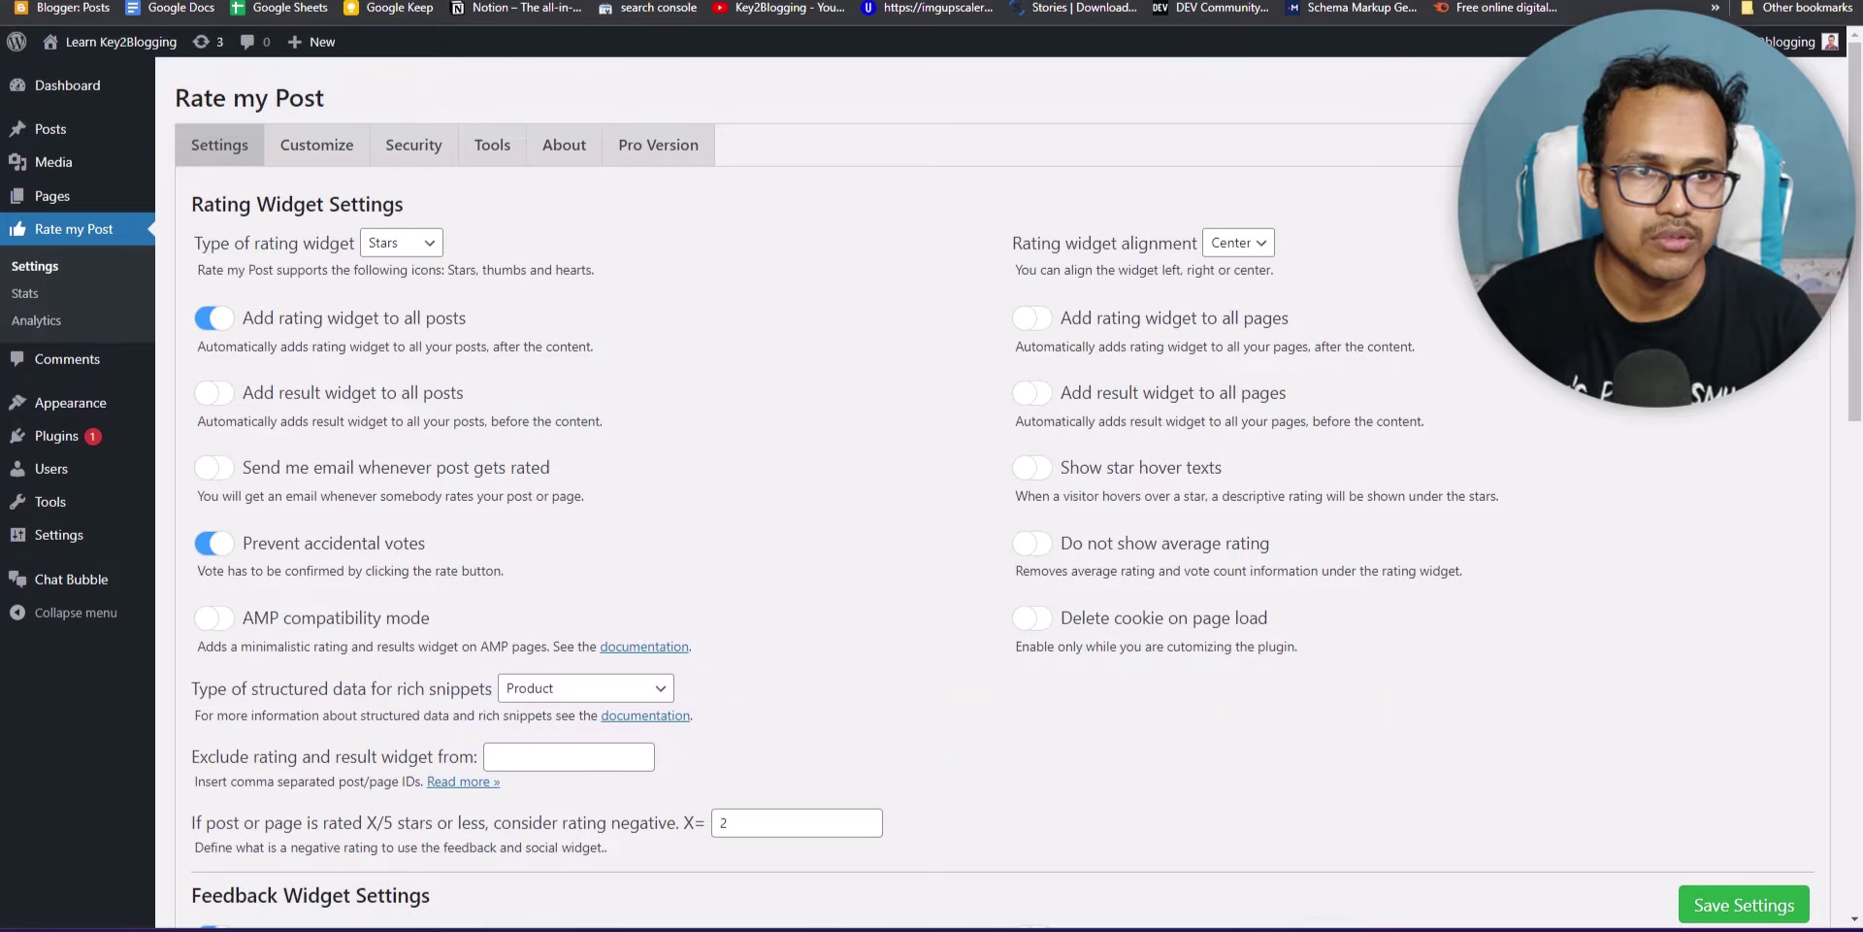
{"action": "left_click", "coordinate": [58, 439]}
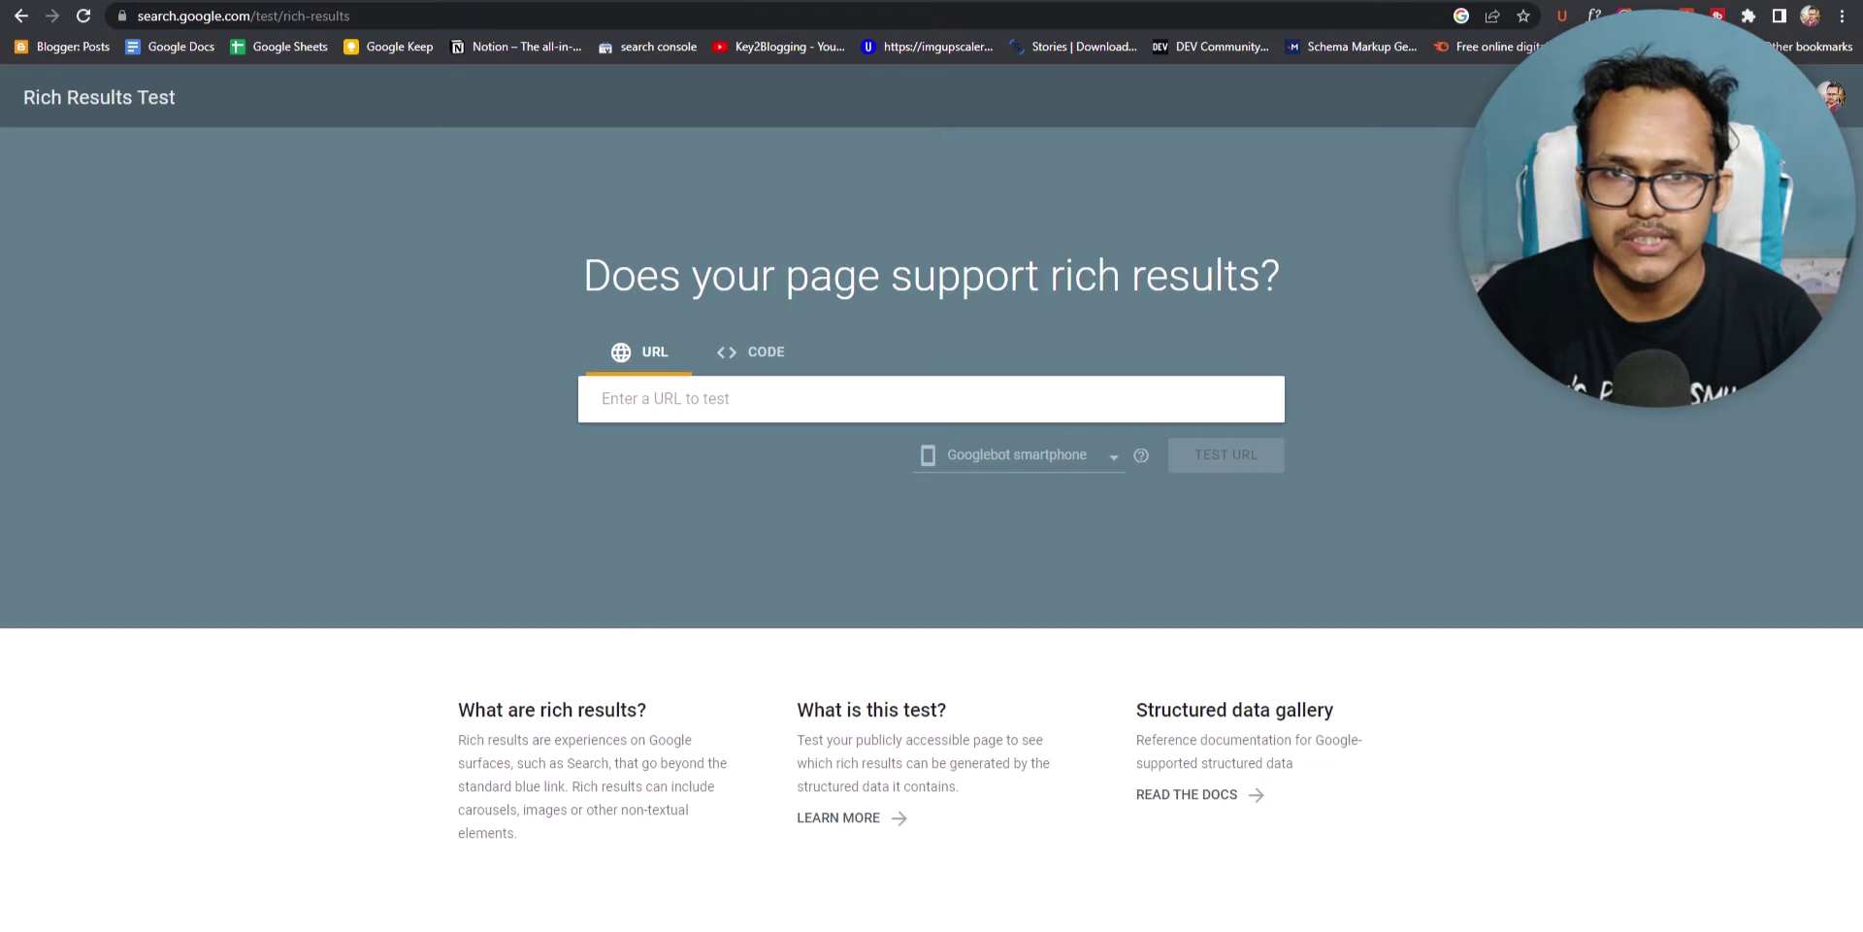
{"action": "left_click", "coordinate": [705, 408]}
{"action": "type", "text": "https://learn.key2blogging.com/often-forgotten-seo-audit-issues-to-boost-your-performance/"}
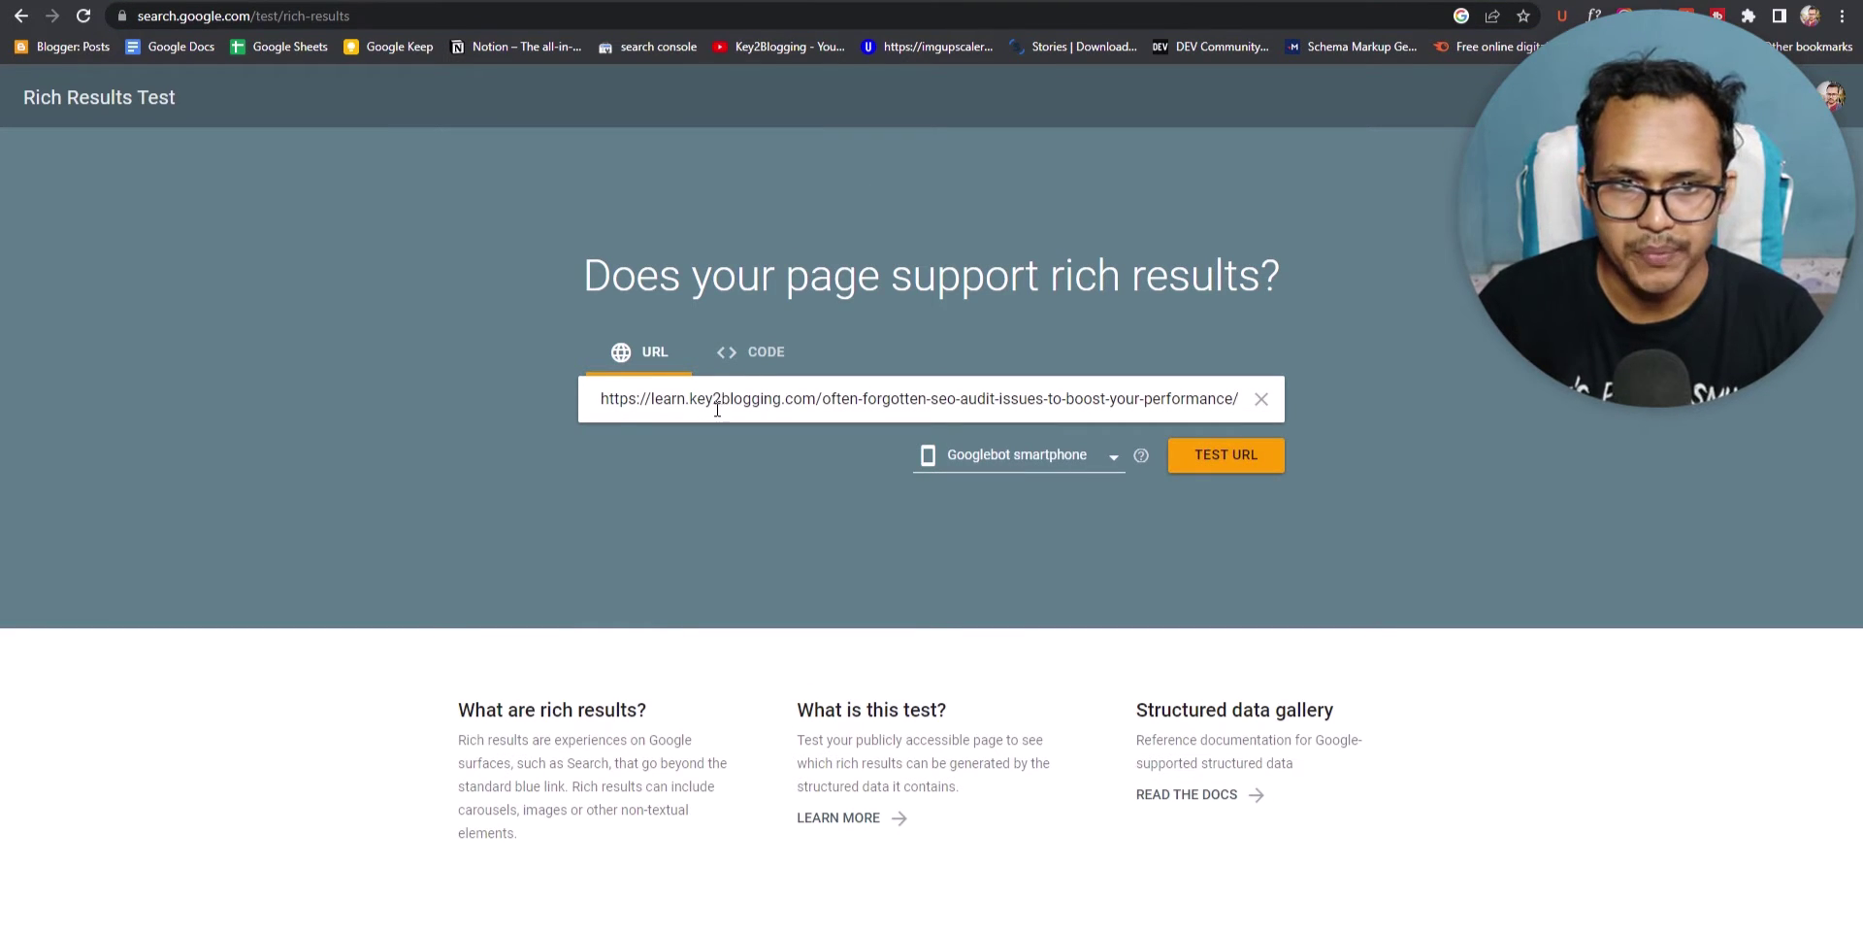
{"action": "left_click", "coordinate": [1238, 452]}
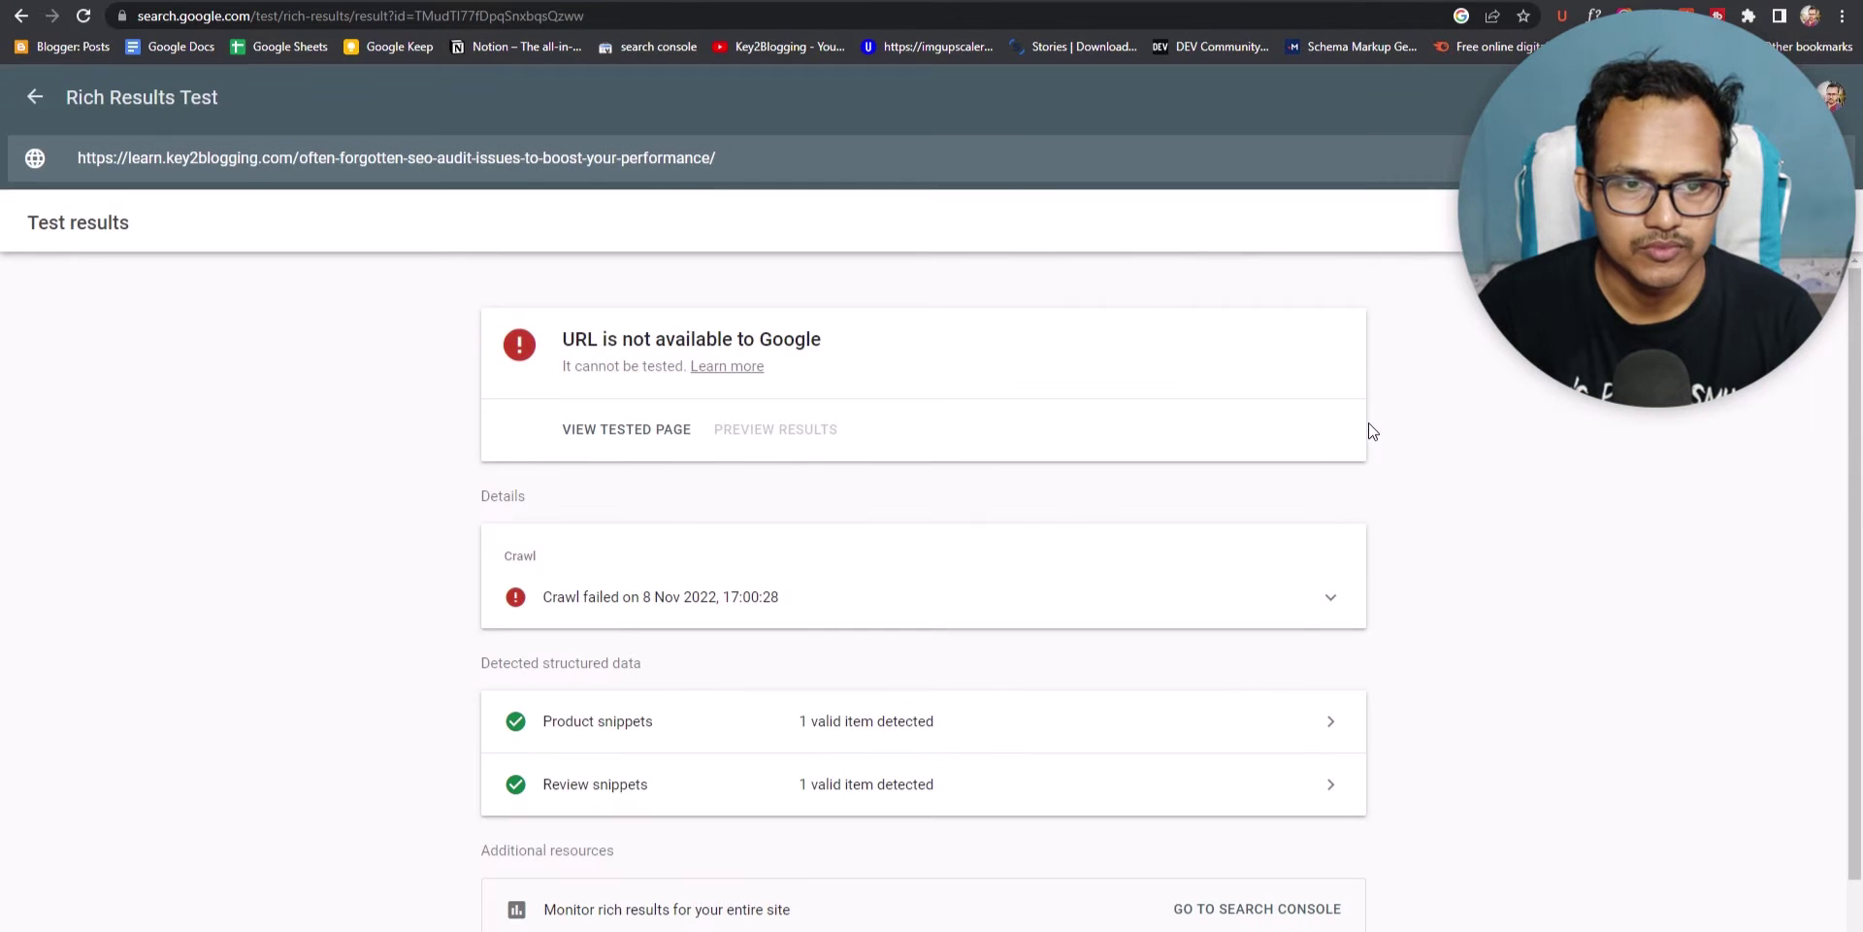
{"action": "scroll", "coordinate": [1378, 544], "scroll_direction": "down", "scroll_amount": 1}
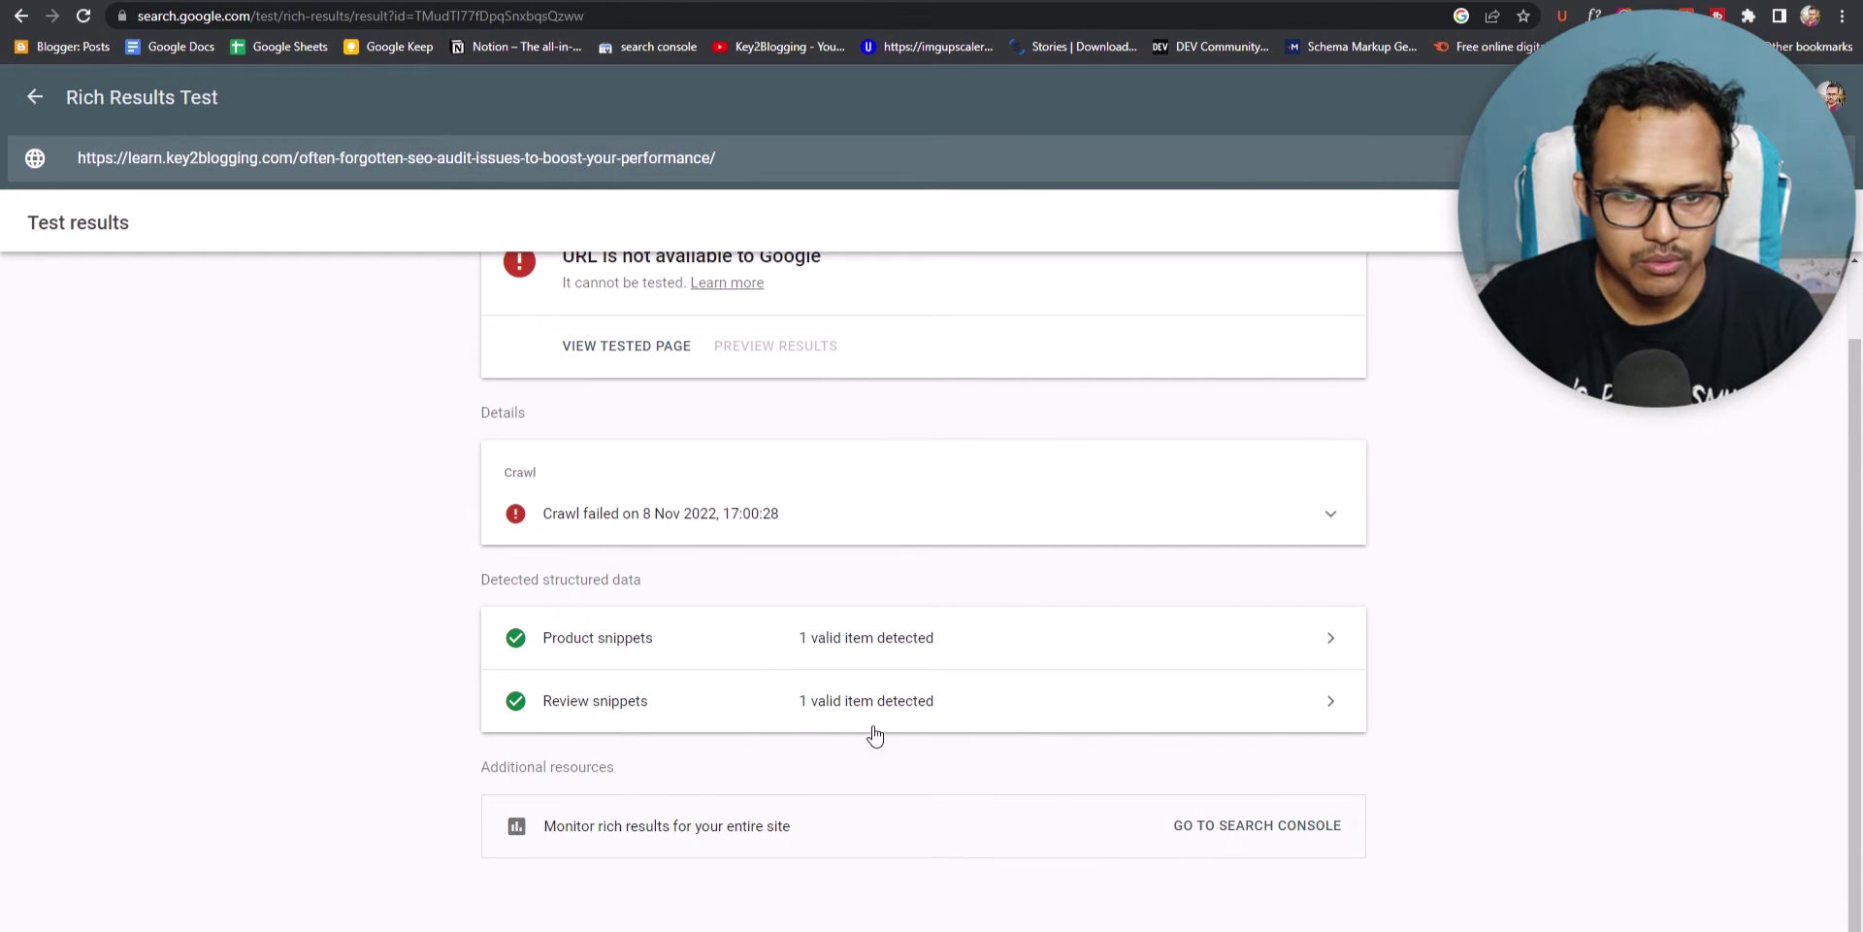
Step: Examine the detected Review snippets item's rating details and the crawl status in the Rich Results Test
{"action": "left_click", "coordinate": [771, 711]}
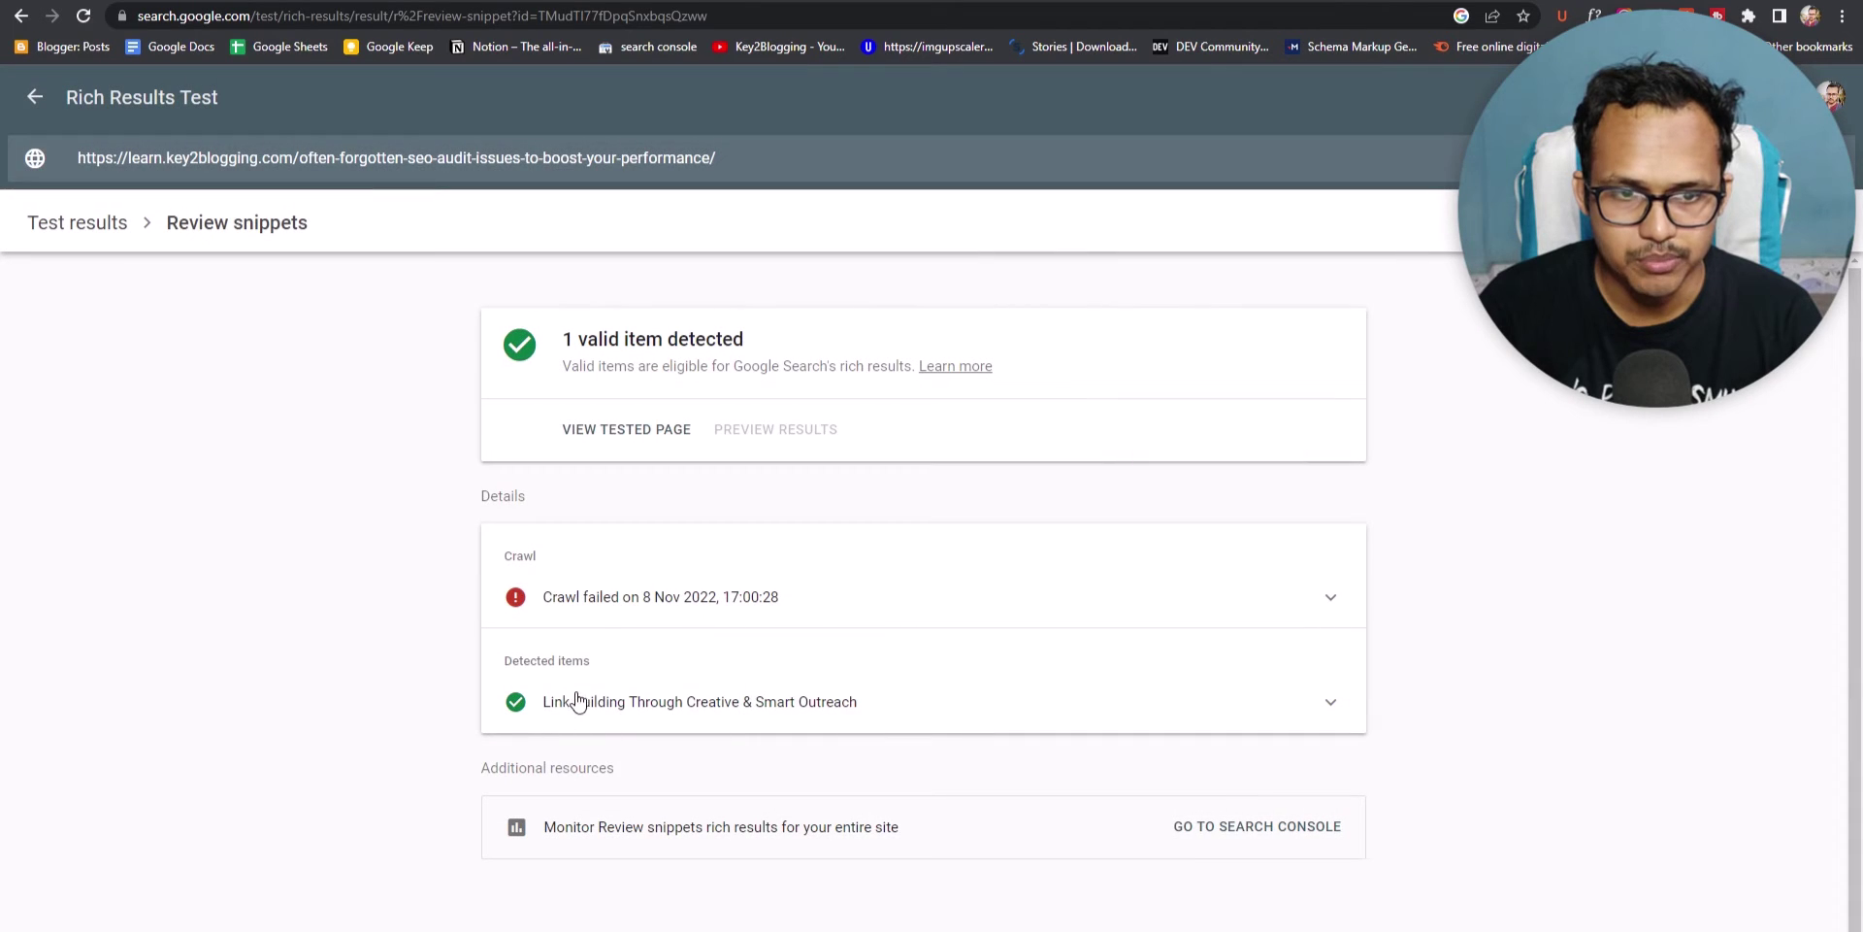
{"action": "left_click", "coordinate": [911, 715]}
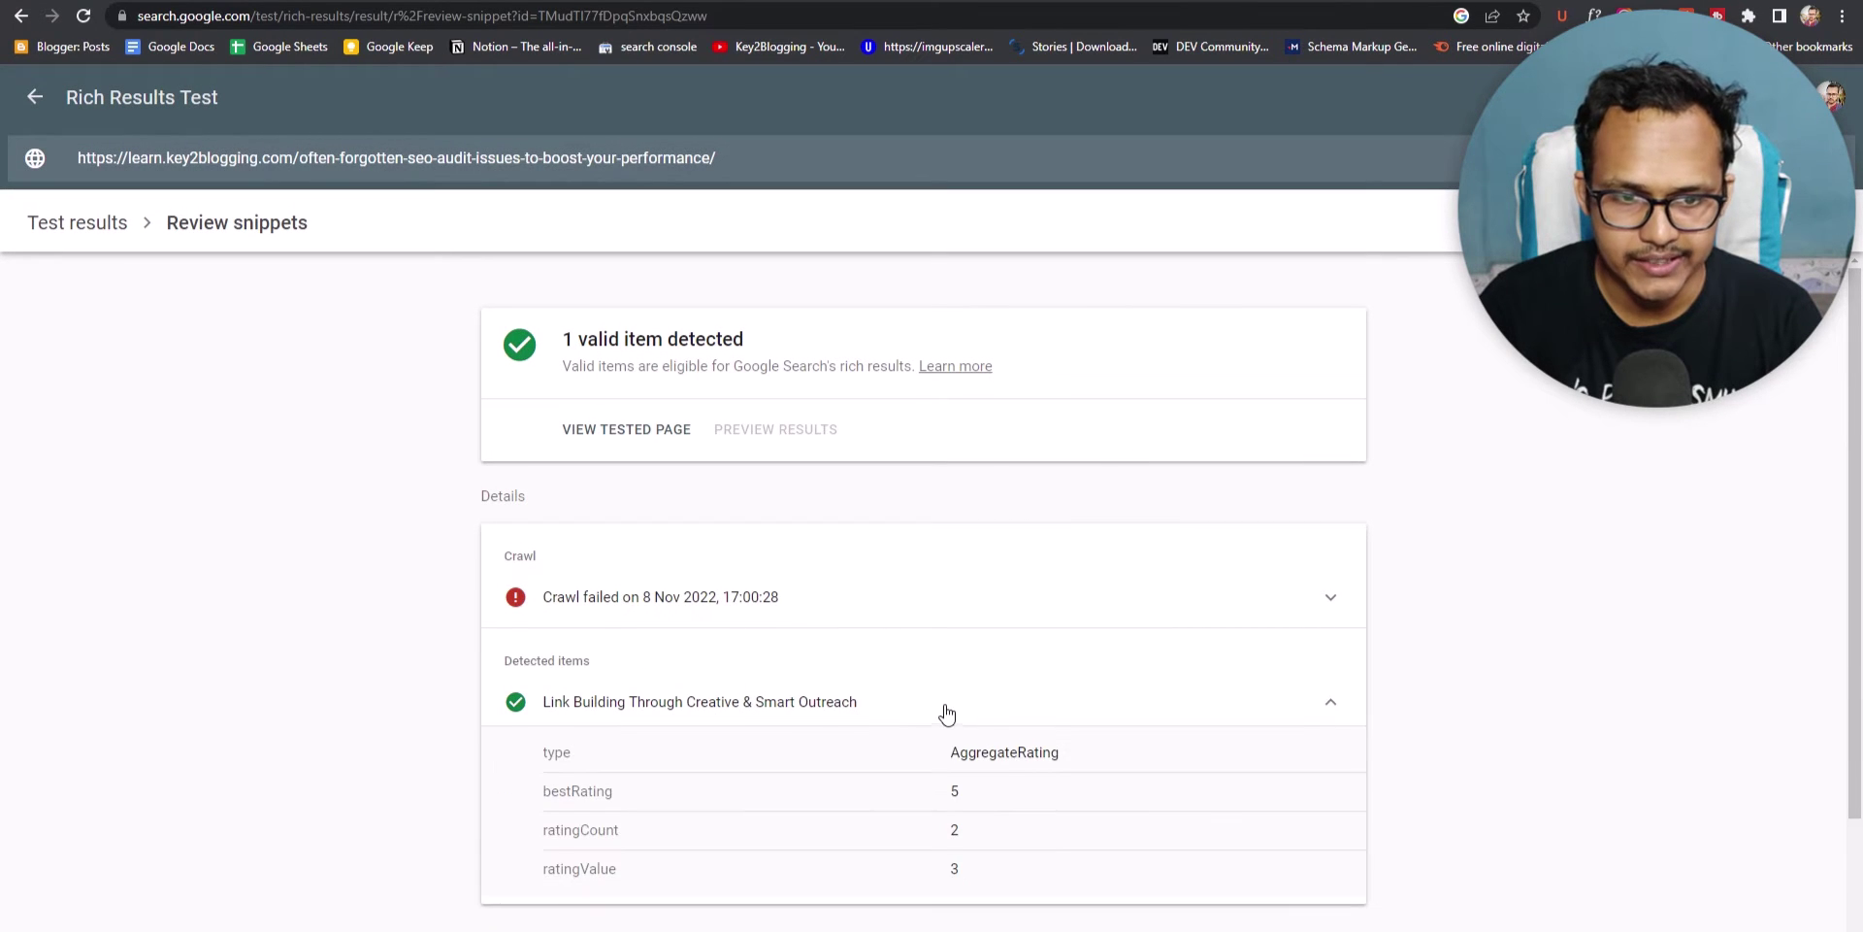
{"action": "scroll", "coordinate": [896, 682], "scroll_direction": "down", "scroll_amount": 2}
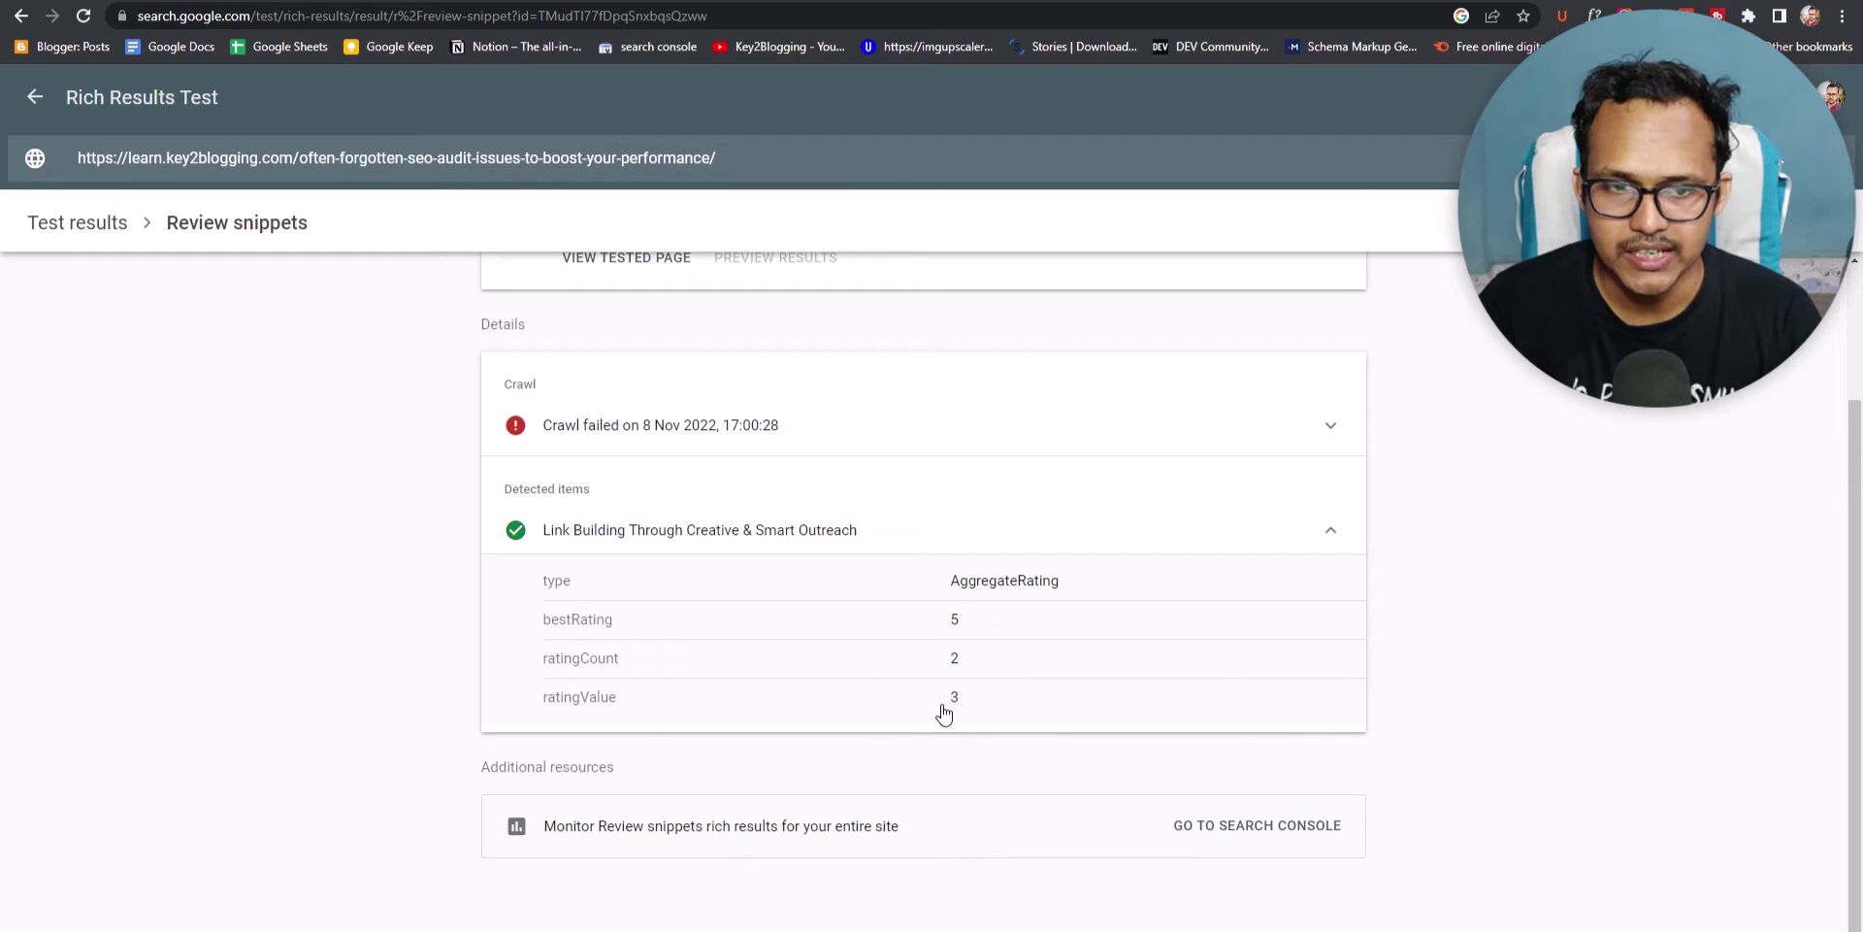
{"action": "scroll", "coordinate": [1165, 691], "scroll_direction": "up", "scroll_amount": 2}
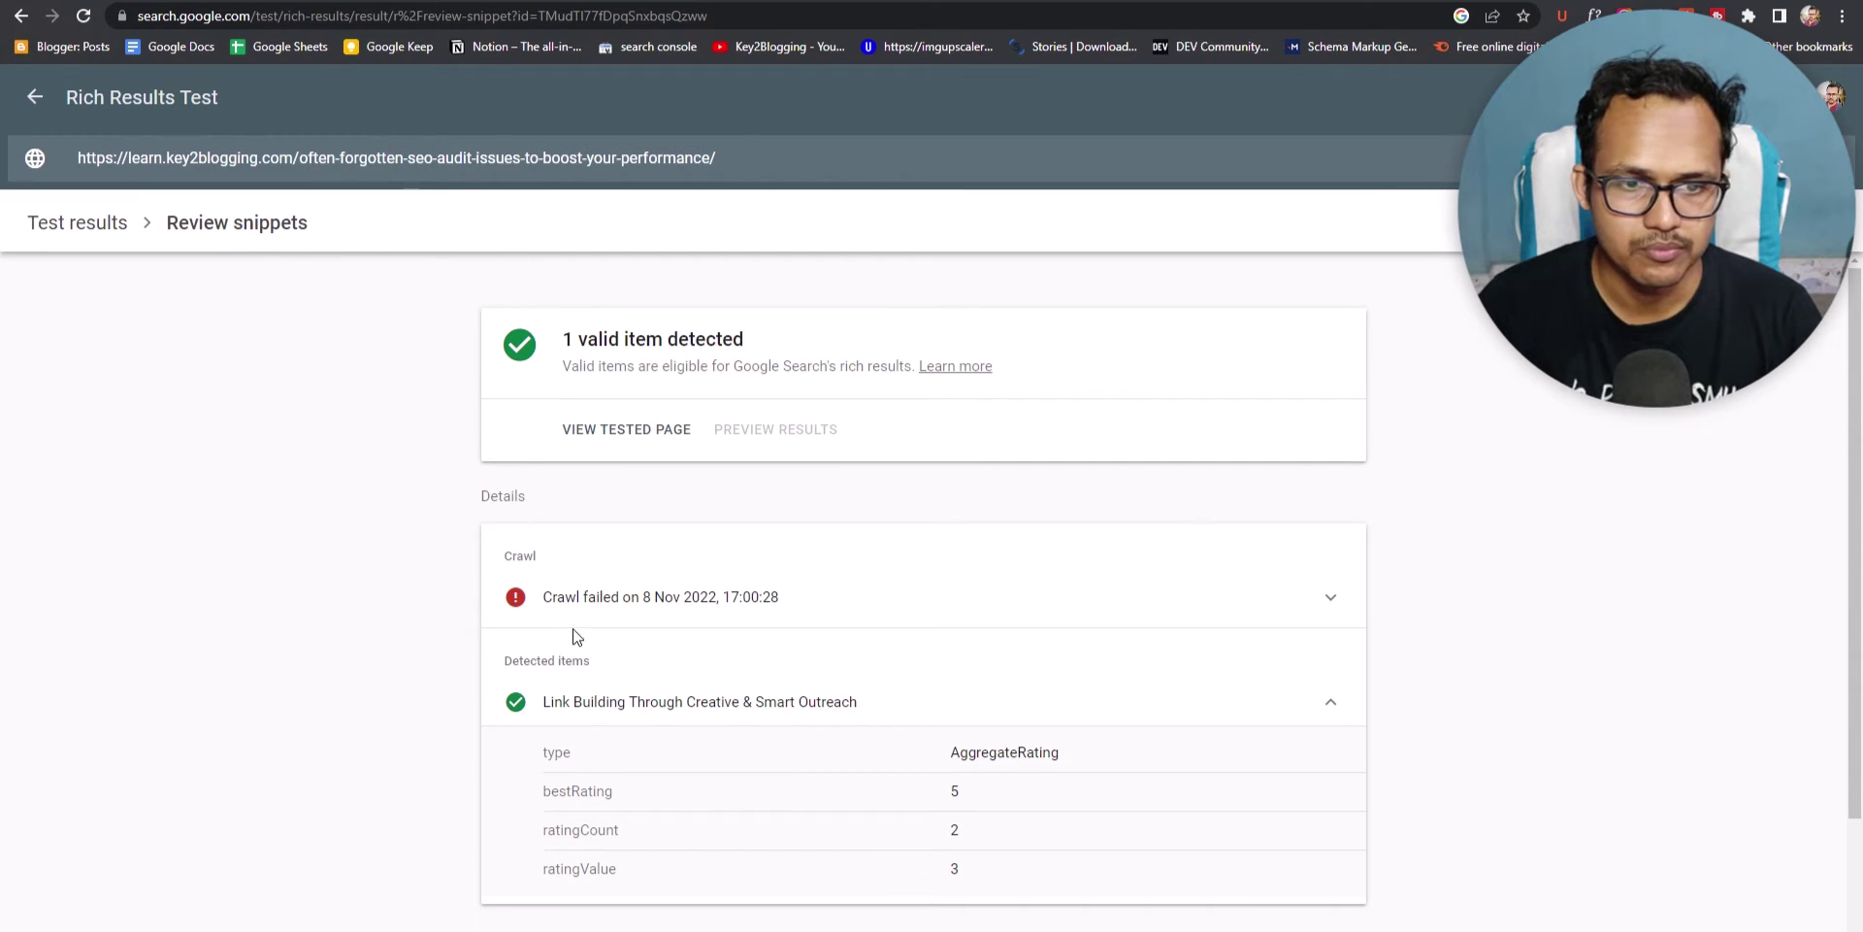
{"action": "left_click", "coordinate": [724, 596]}
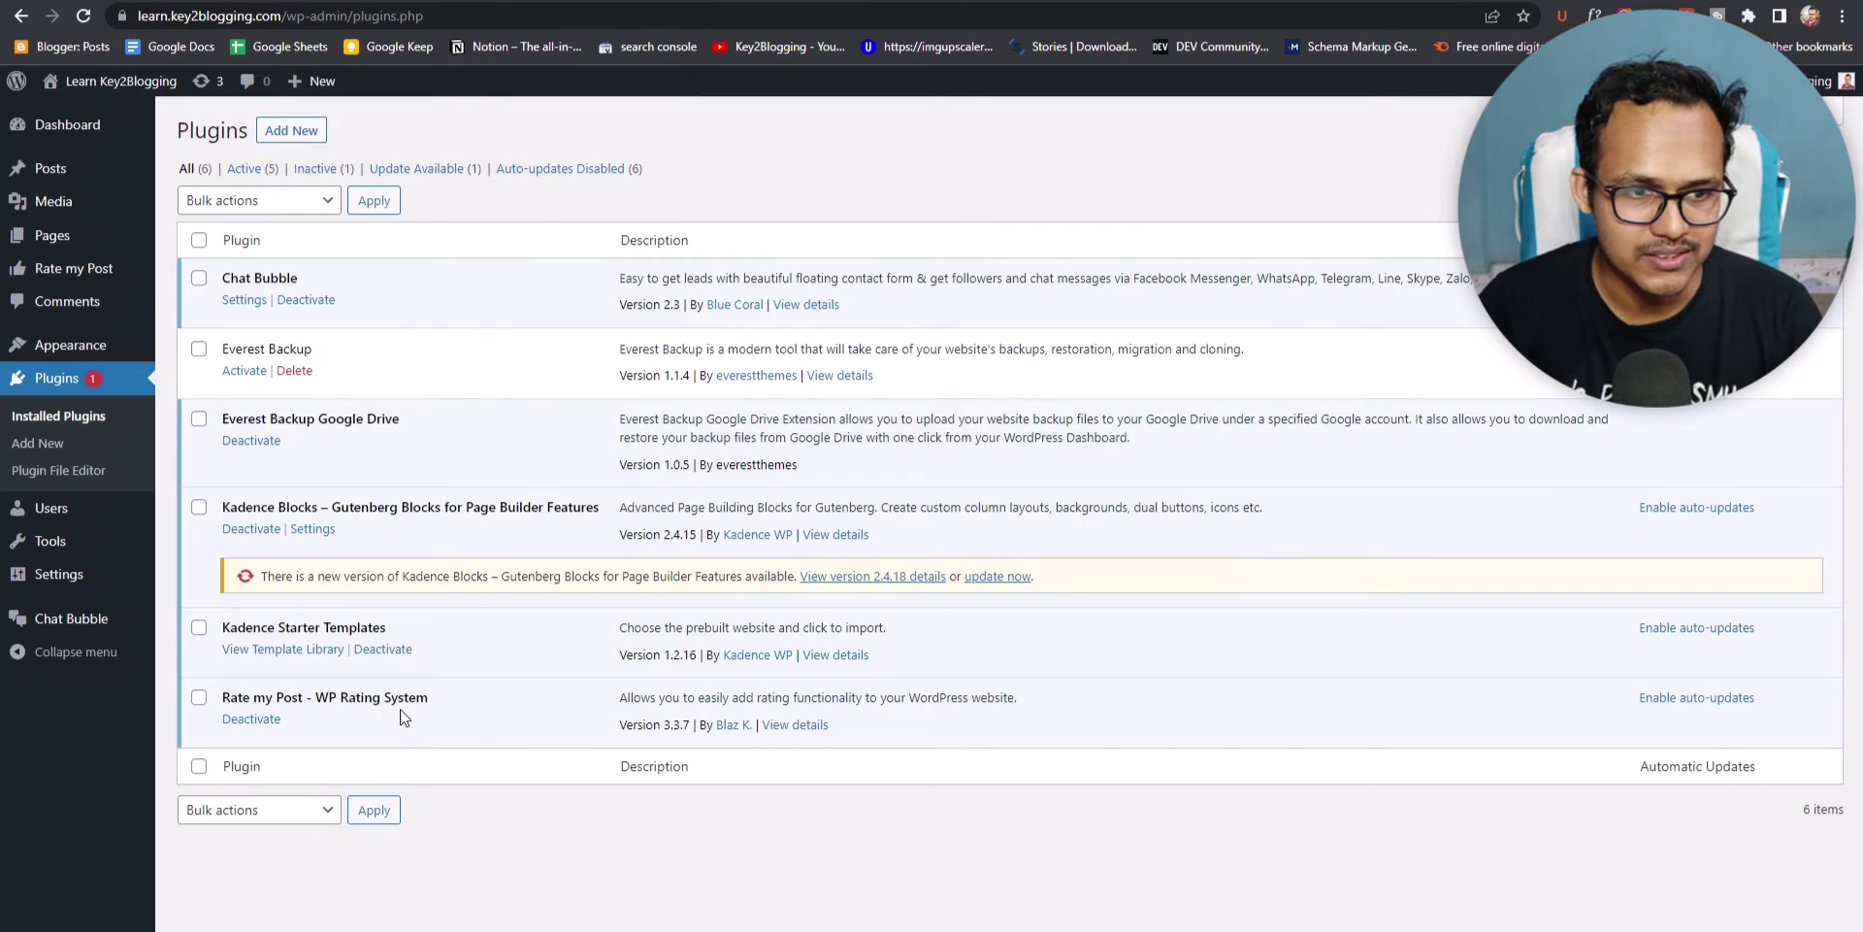
Step: Deactivate the Rate my Post plugin in WordPress and search the plugins available to add for kk Star Ratings
{"action": "left_click", "coordinate": [251, 719]}
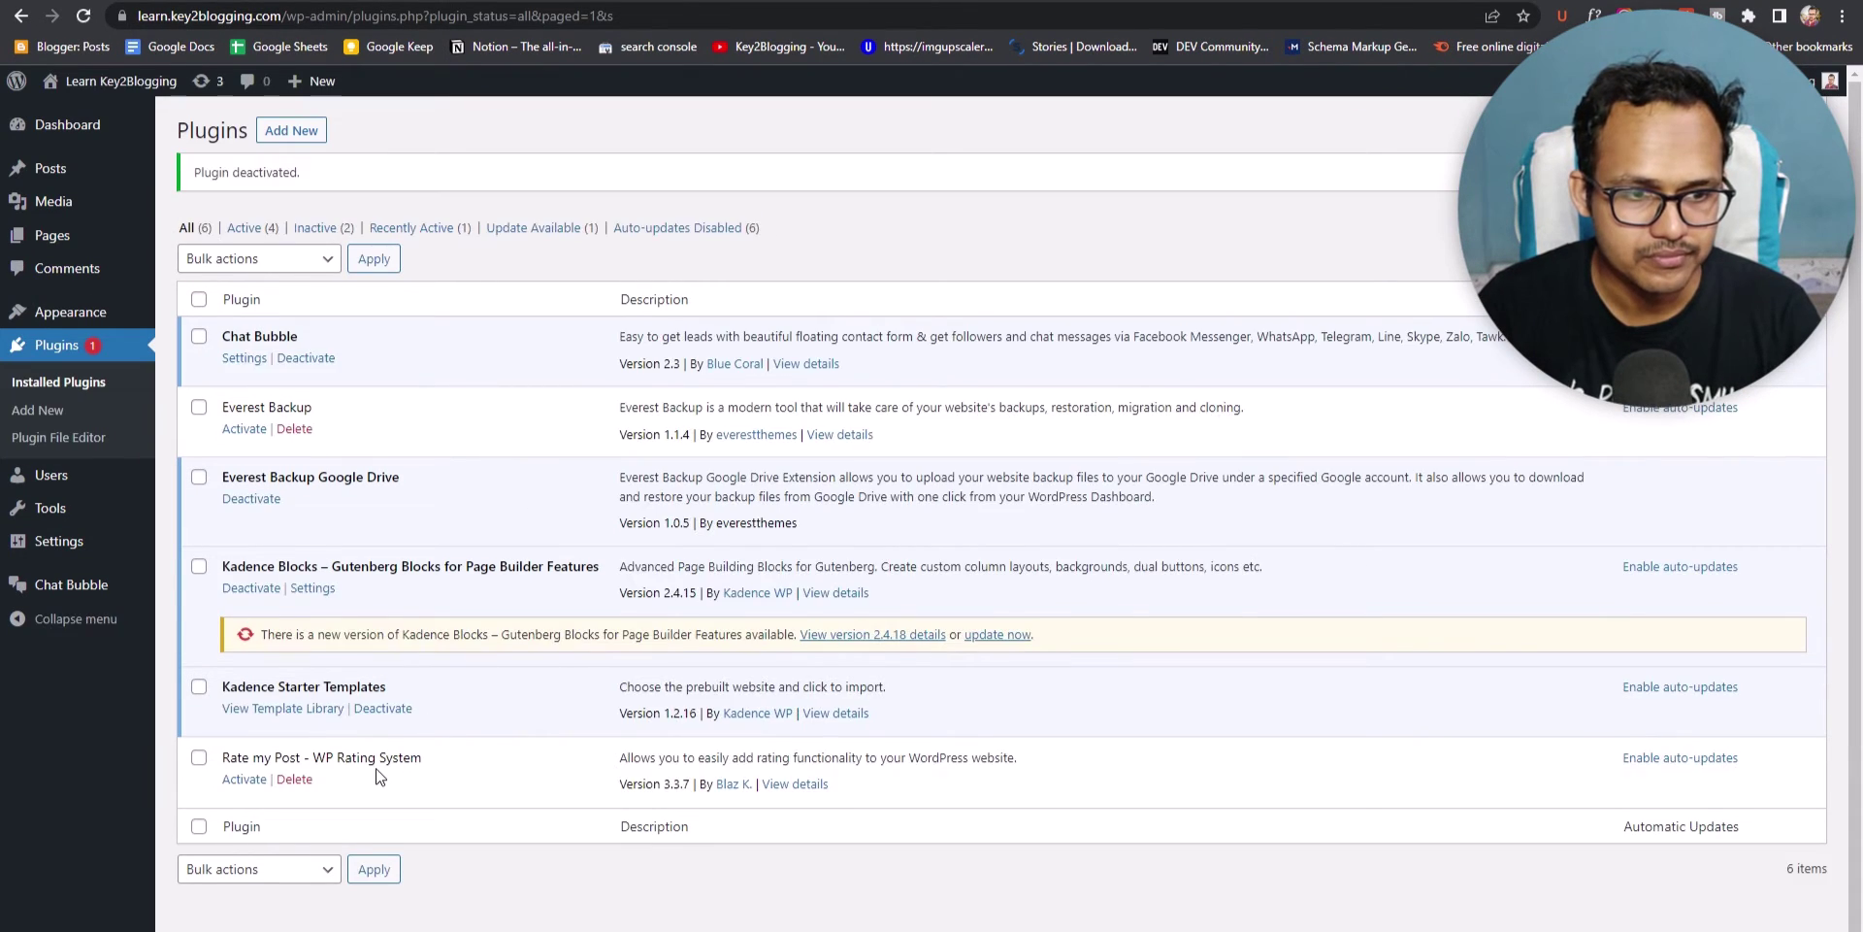
{"action": "left_click", "coordinate": [308, 140]}
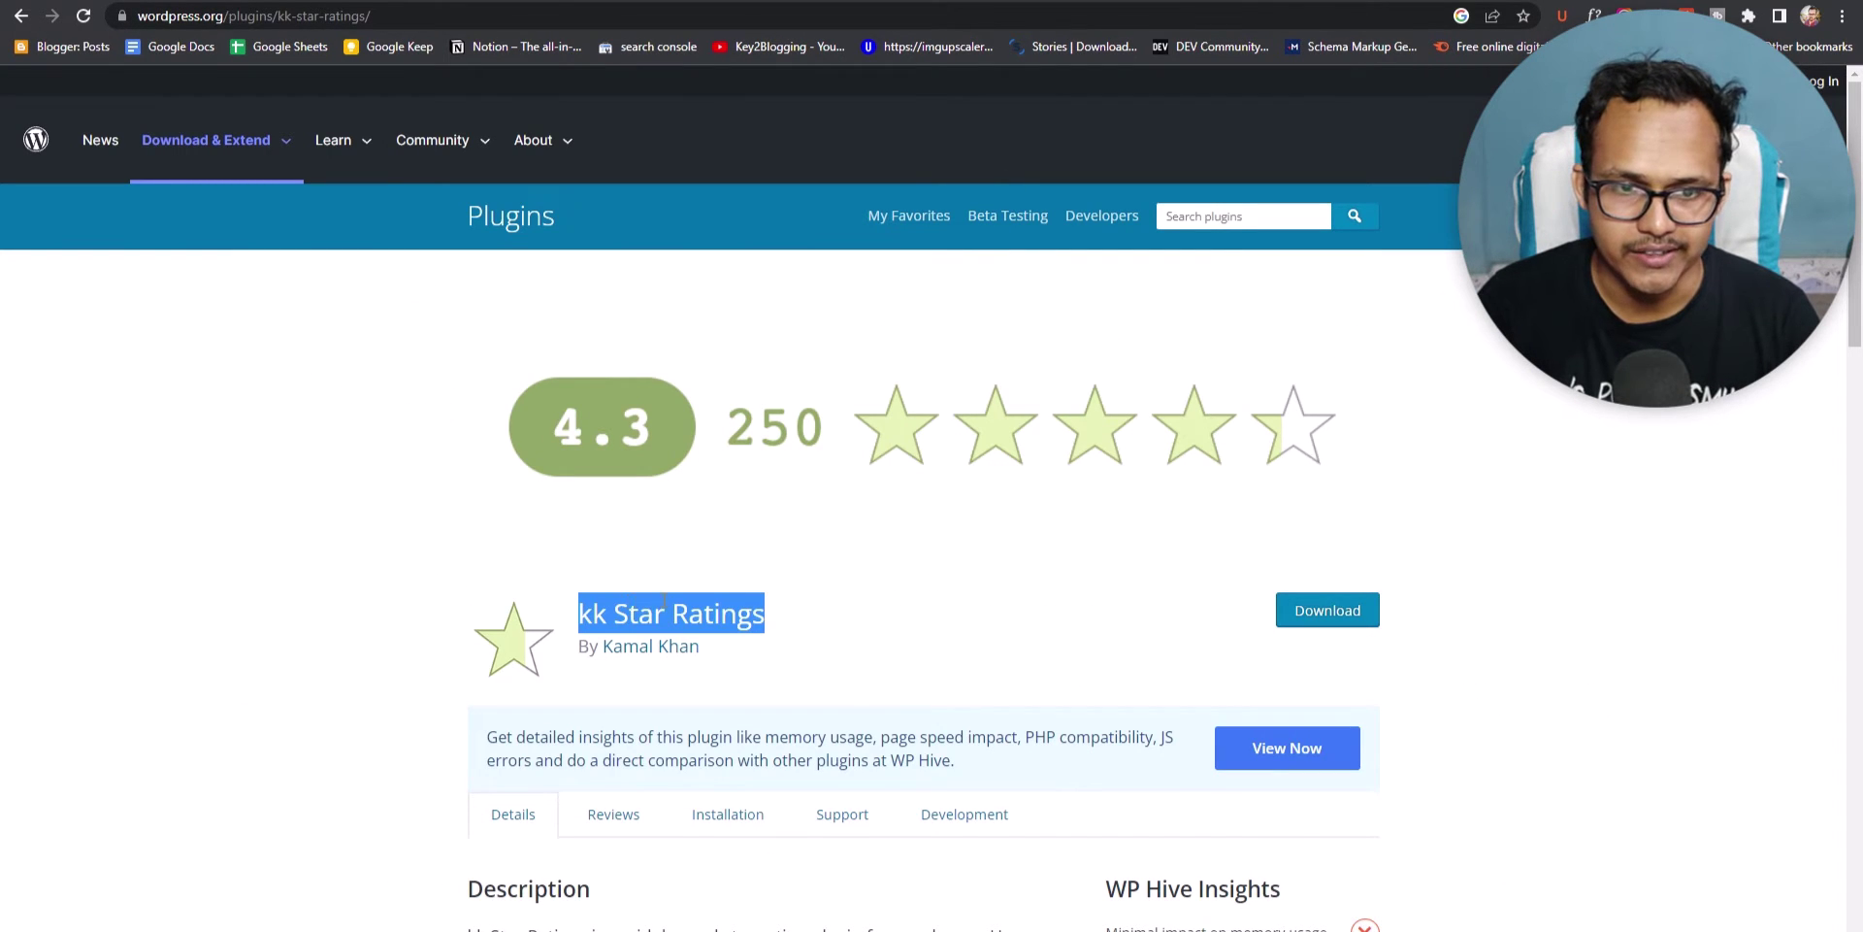
{"action": "right_click", "coordinate": [663, 602]}
{"action": "left_click", "coordinate": [698, 618]}
{"action": "key", "text": "ctrl+Tab"}
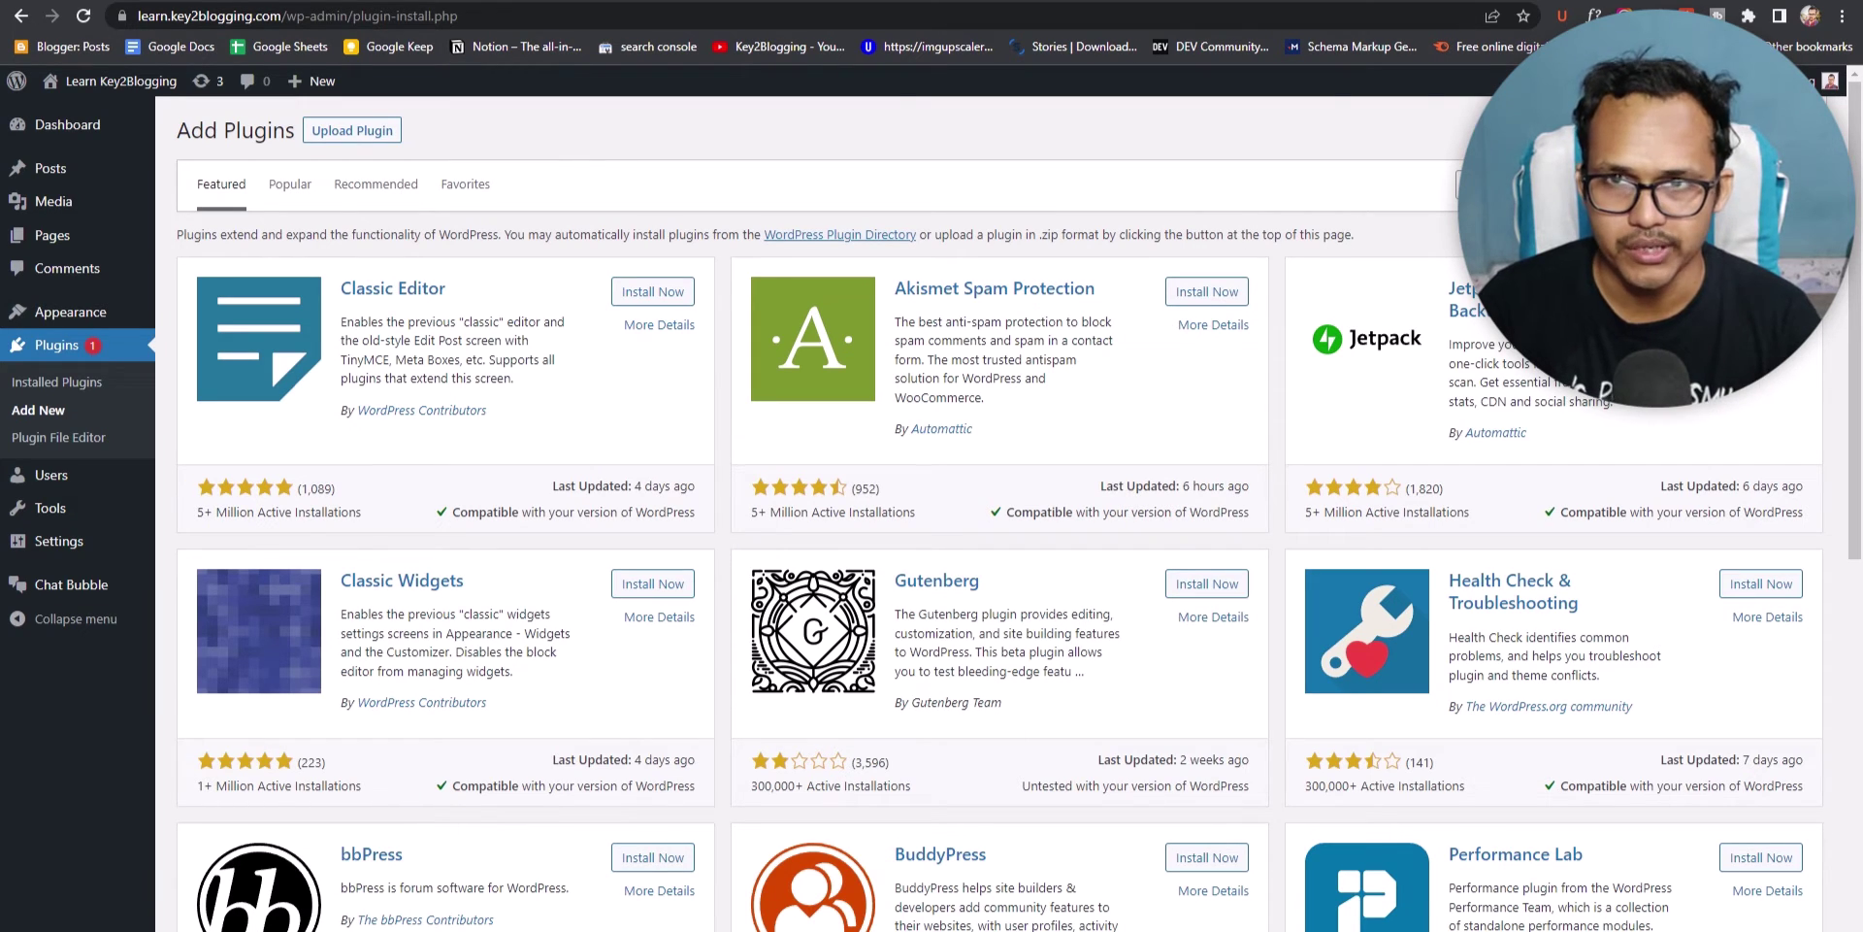
{"action": "key", "text": "ctrl+v"}
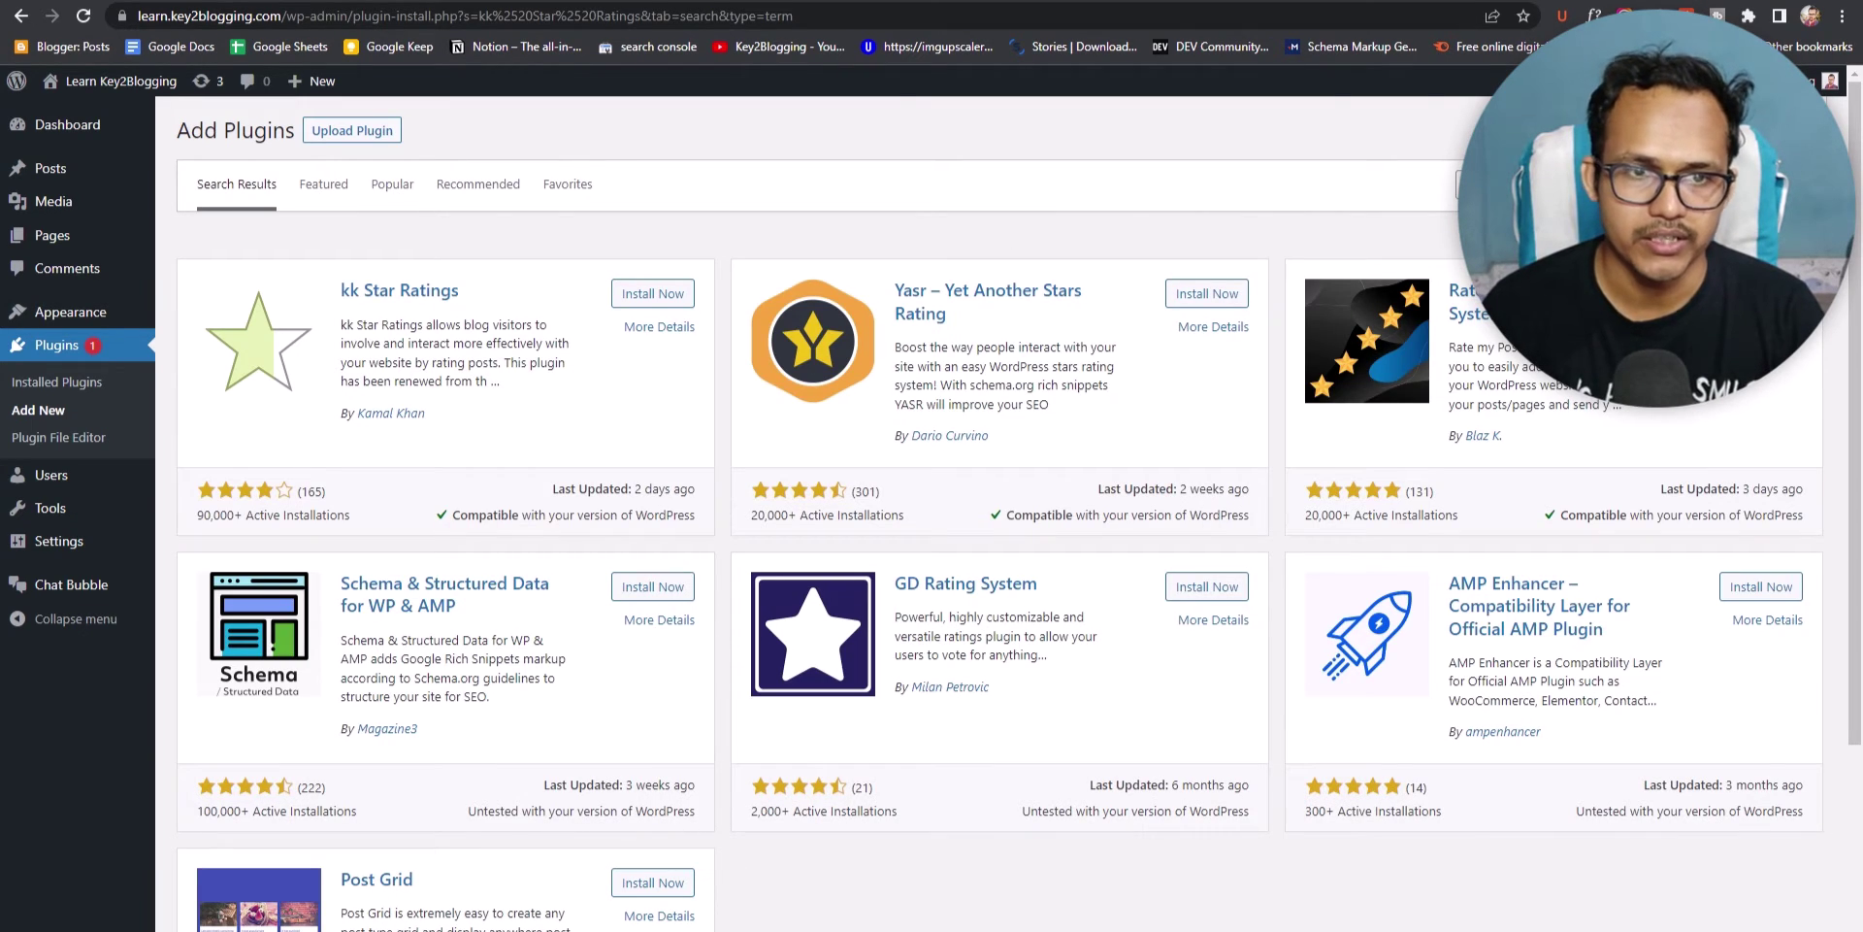
Step: Install and activate the kk Star Ratings plugin, skipping its notification and diagnostic tracking opt-in
{"action": "left_click", "coordinate": [642, 295]}
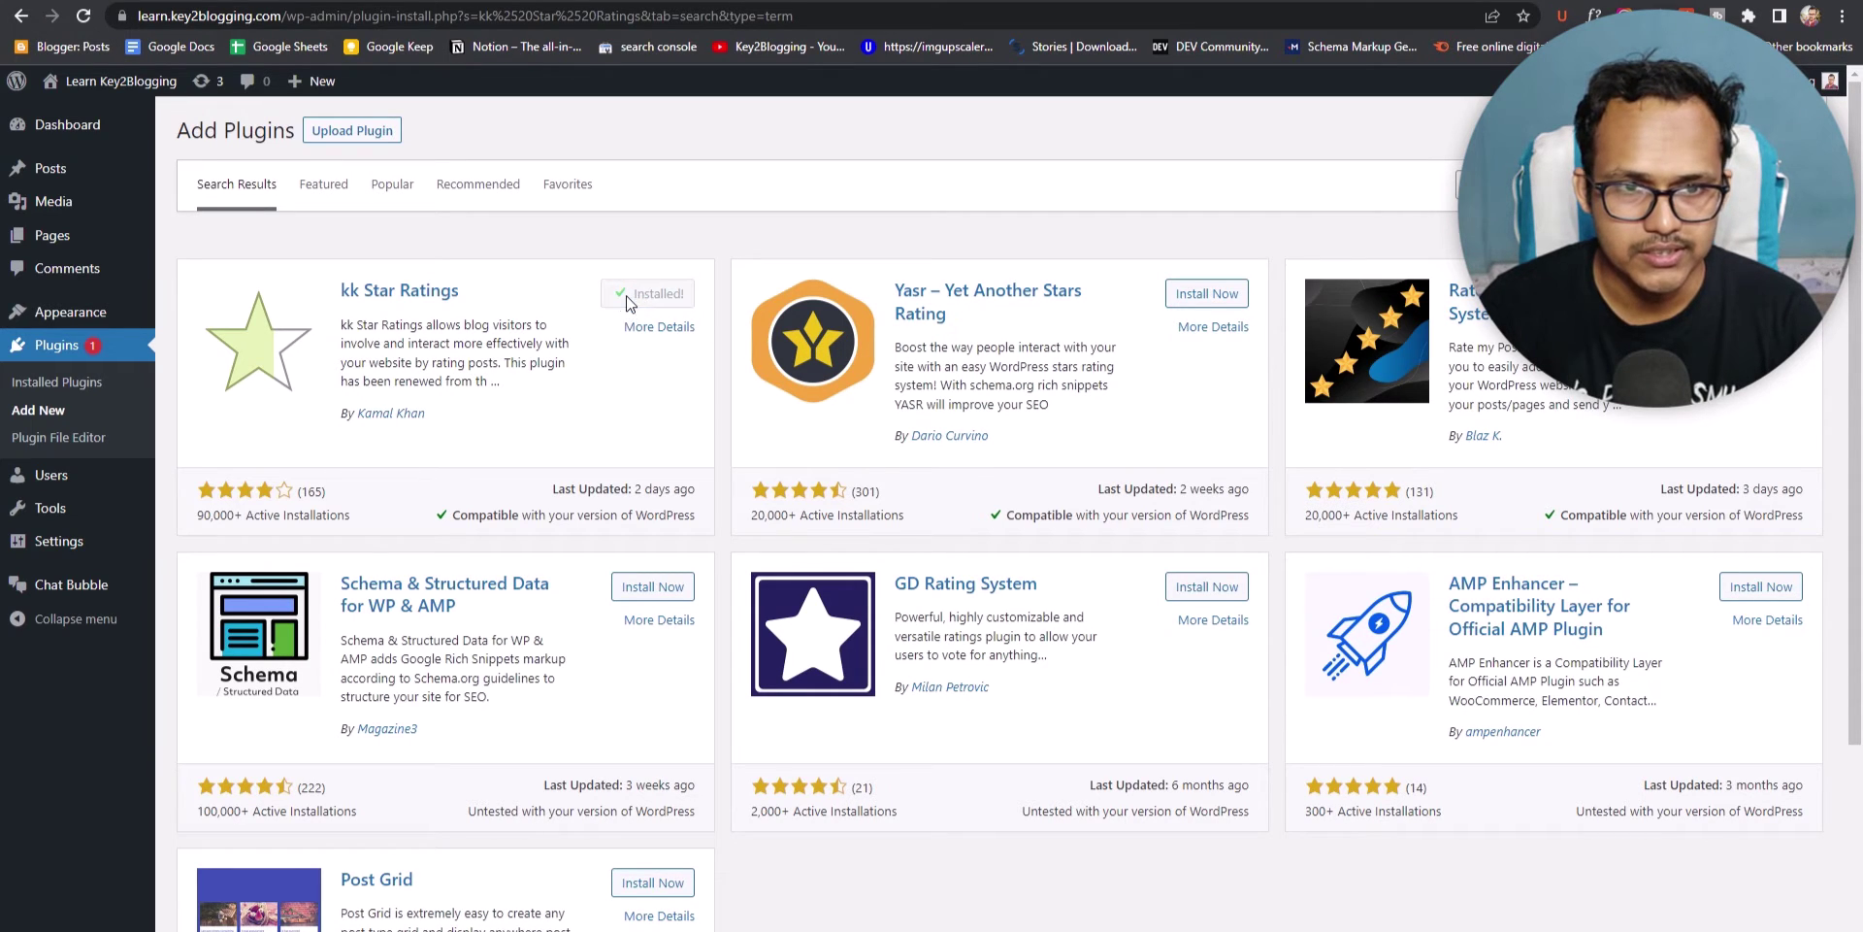
{"action": "left_click", "coordinate": [677, 299]}
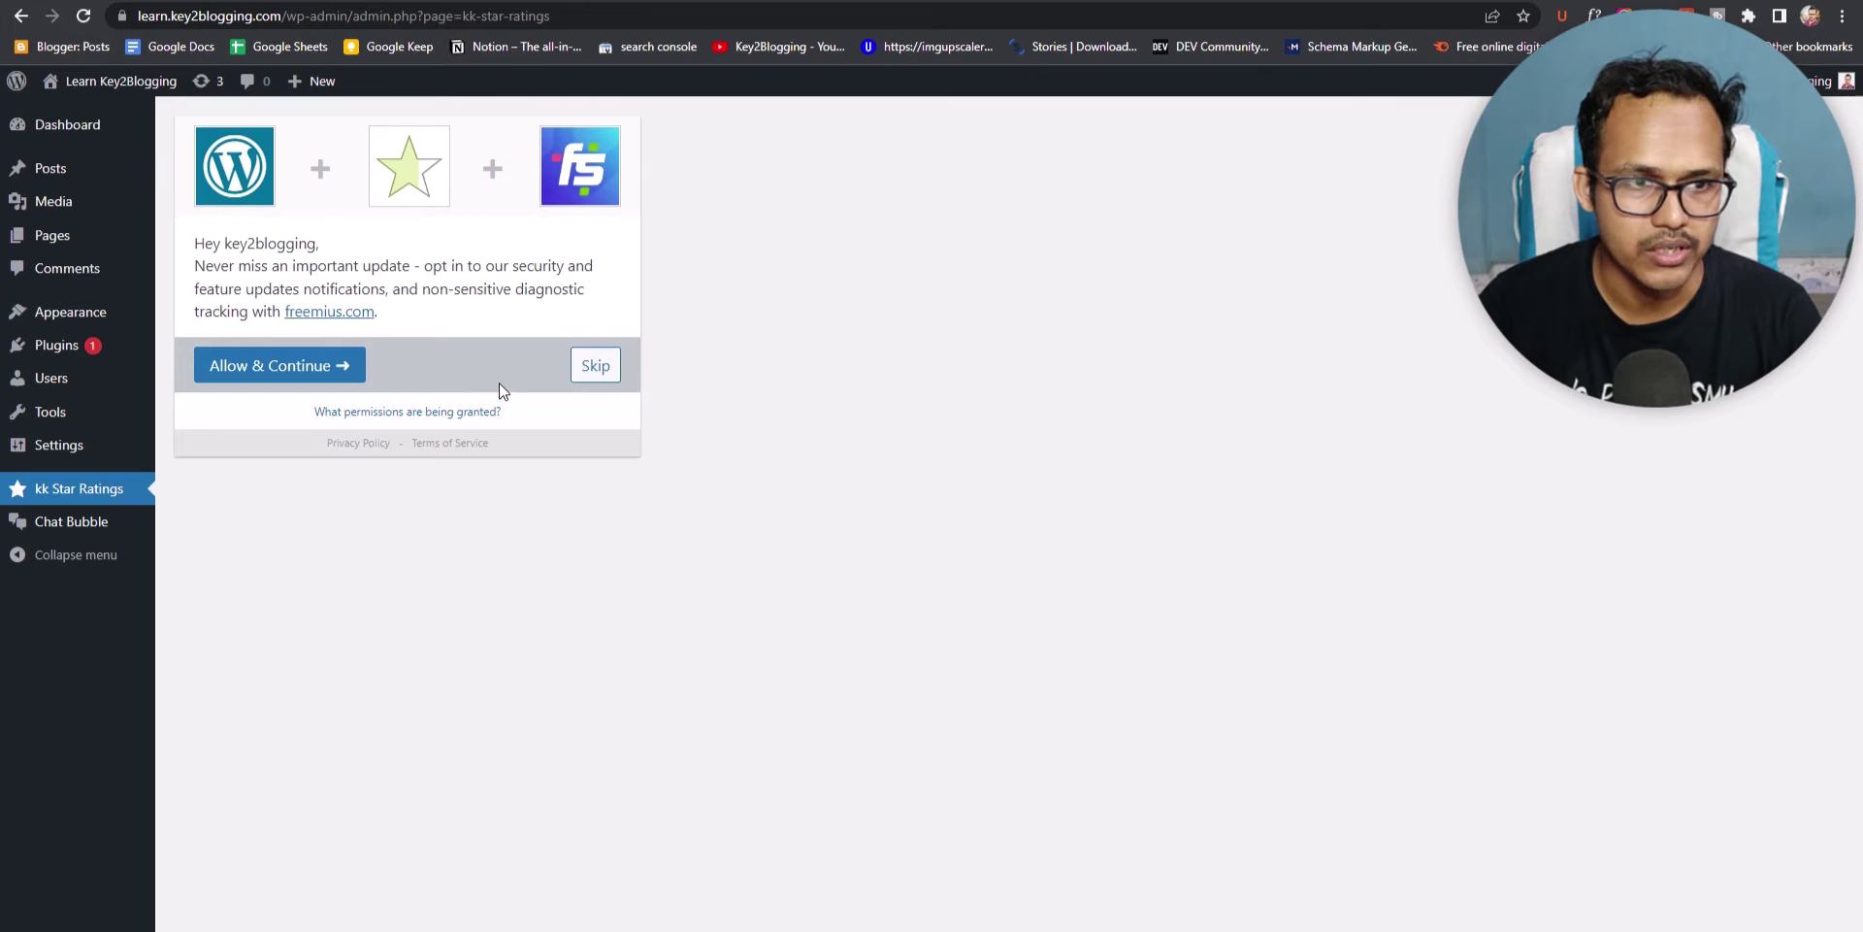
{"action": "left_click", "coordinate": [595, 367]}
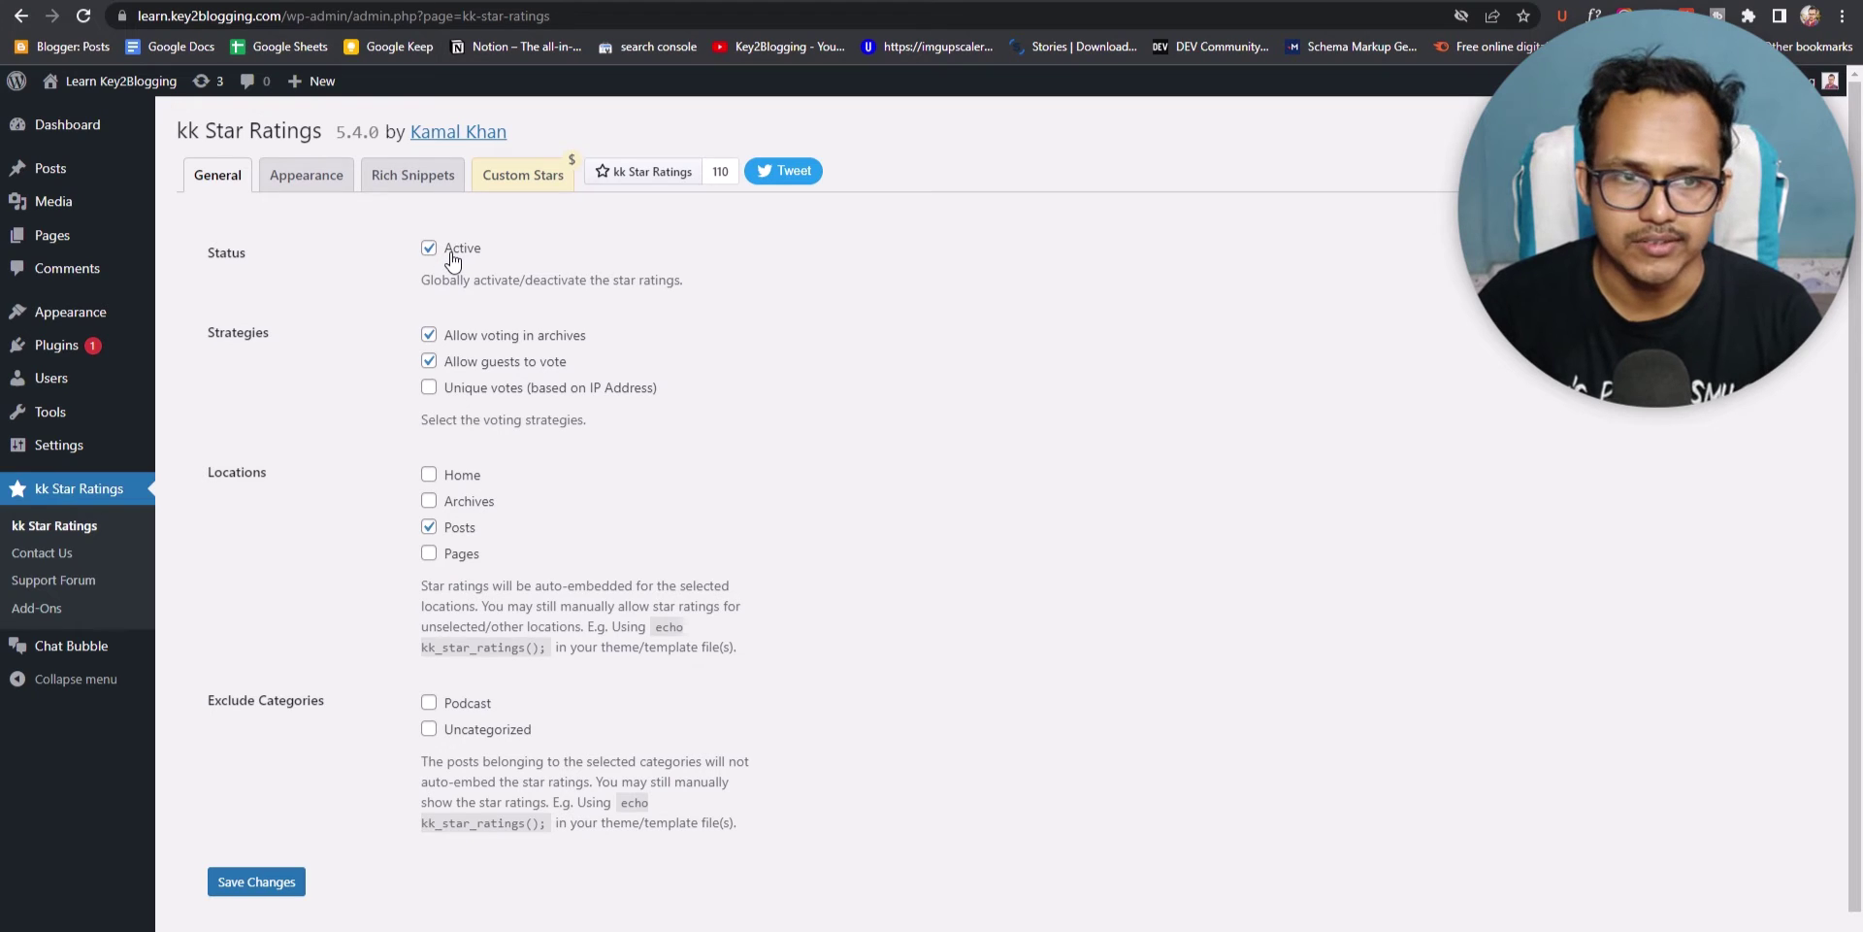
Step: Disallow voting in archives, exclude only the Uncategorized category from star ratings, and save the general options
{"action": "left_click", "coordinate": [429, 336]}
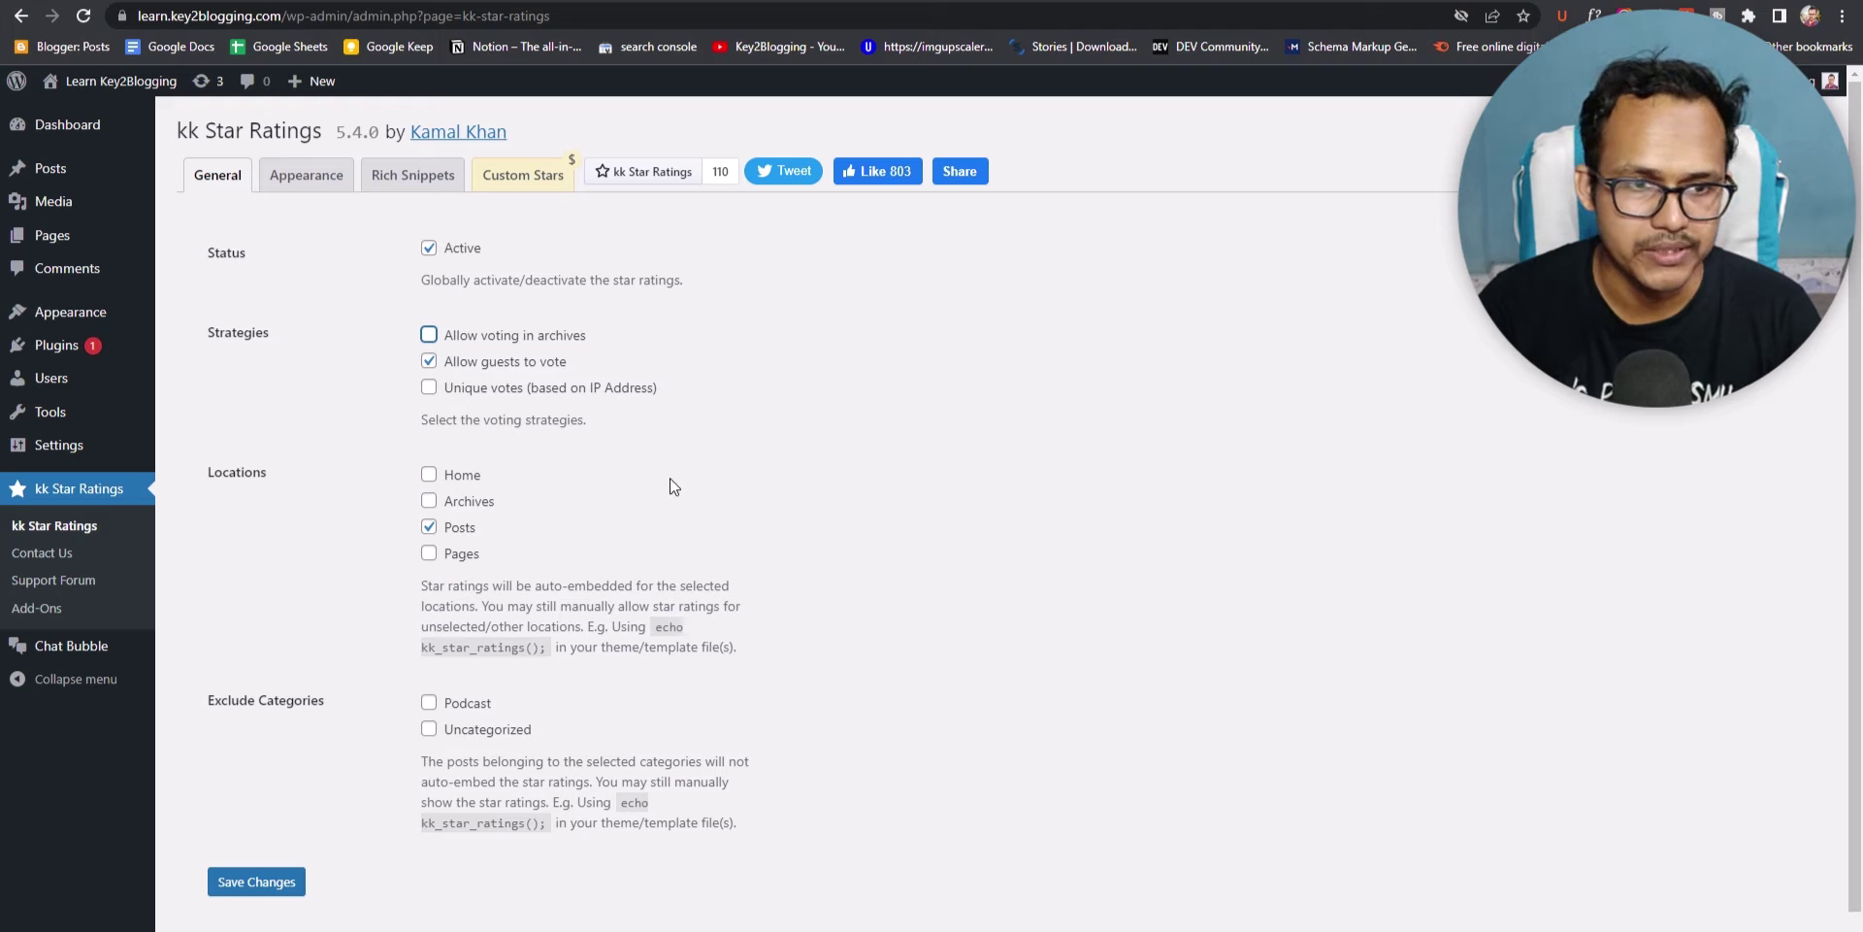
{"action": "scroll", "coordinate": [995, 504], "scroll_direction": "down", "scroll_amount": 1}
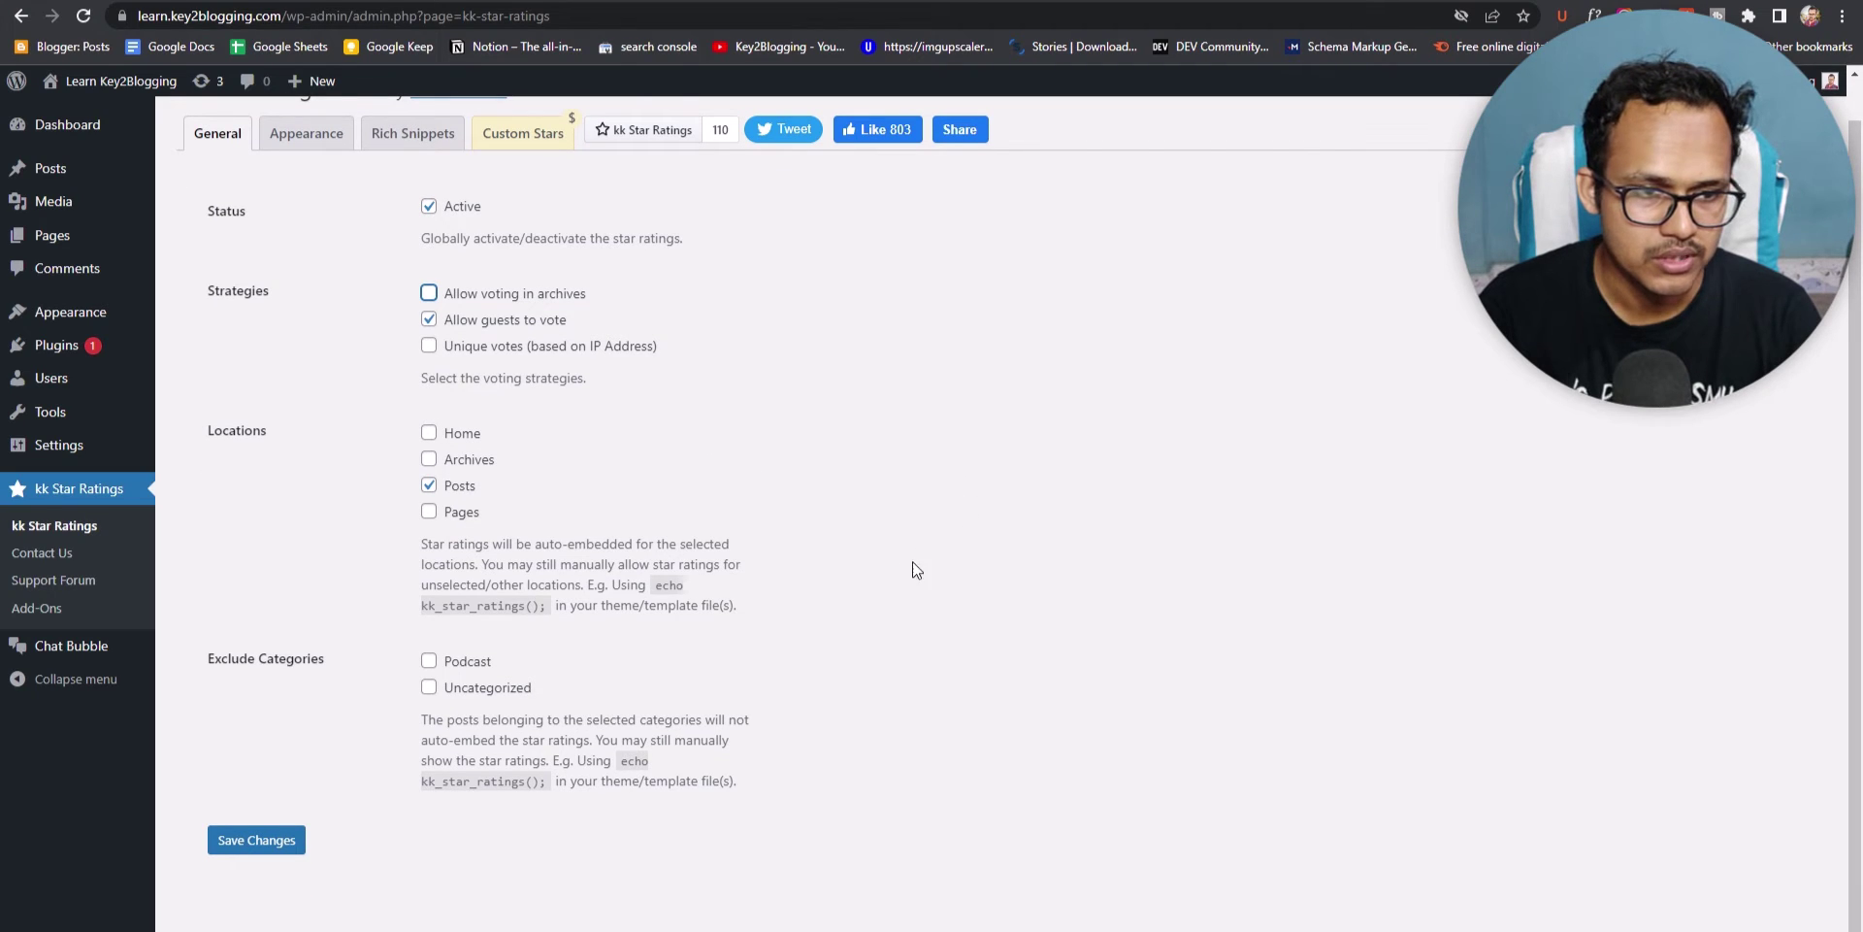
{"action": "left_click", "coordinate": [432, 663]}
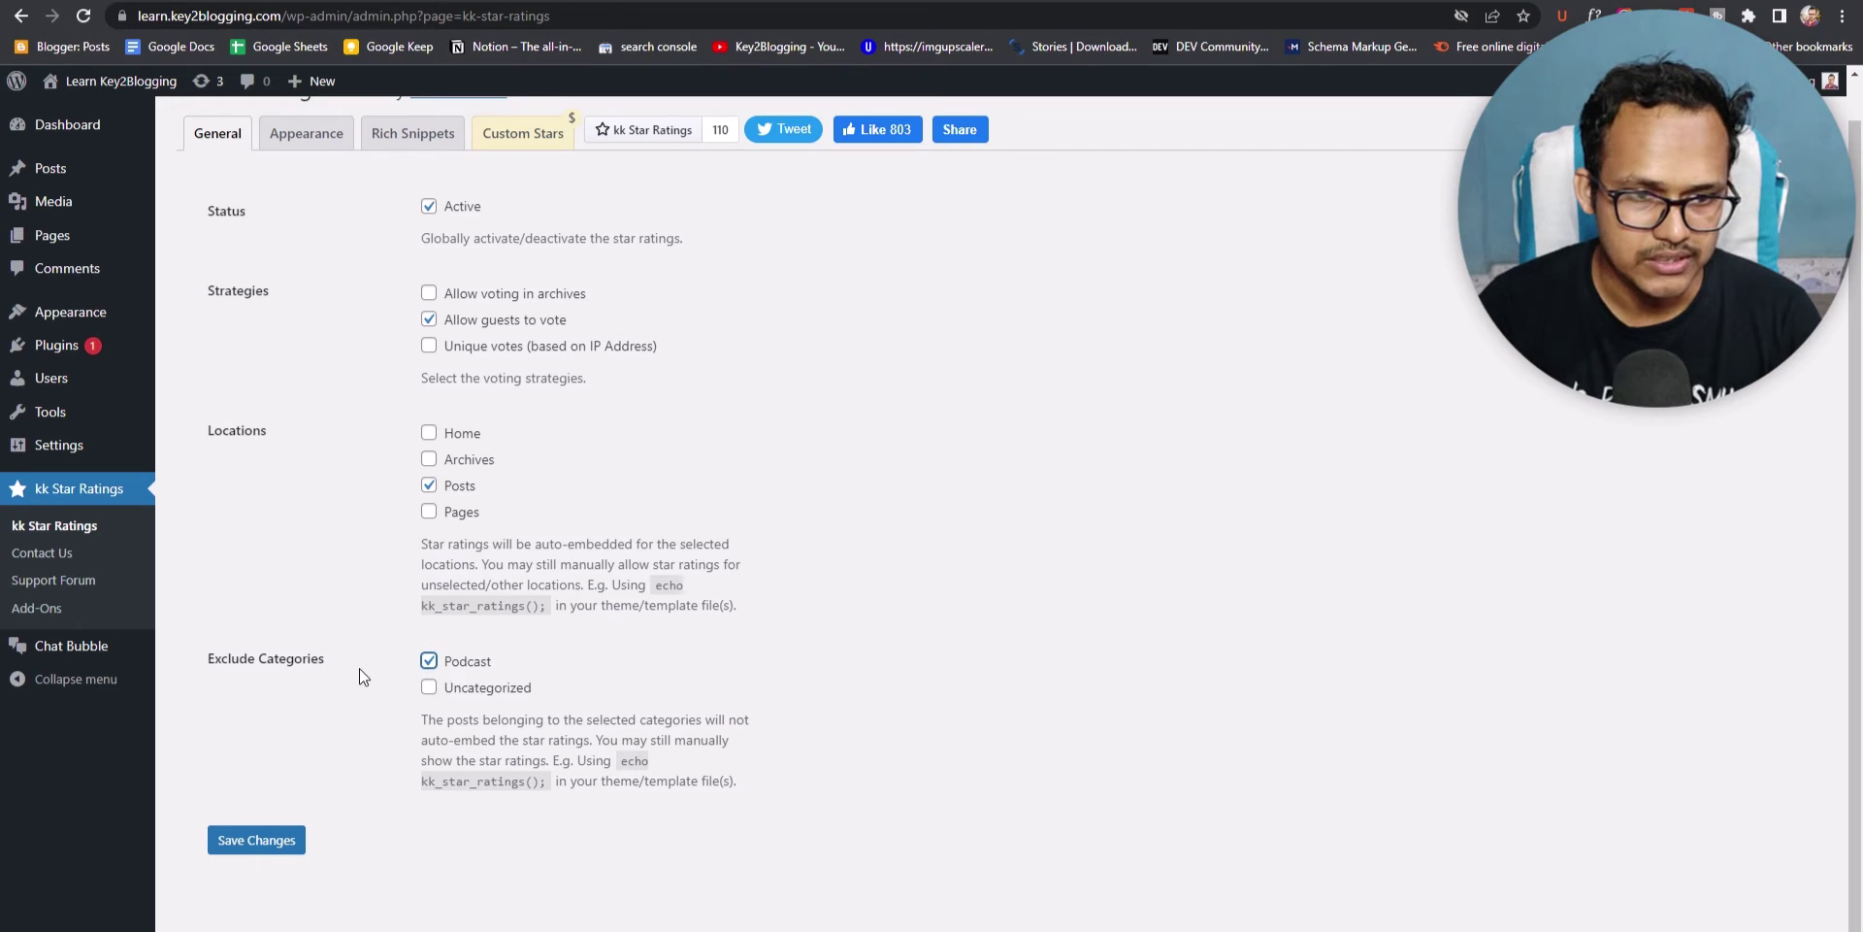
{"action": "left_click", "coordinate": [430, 663]}
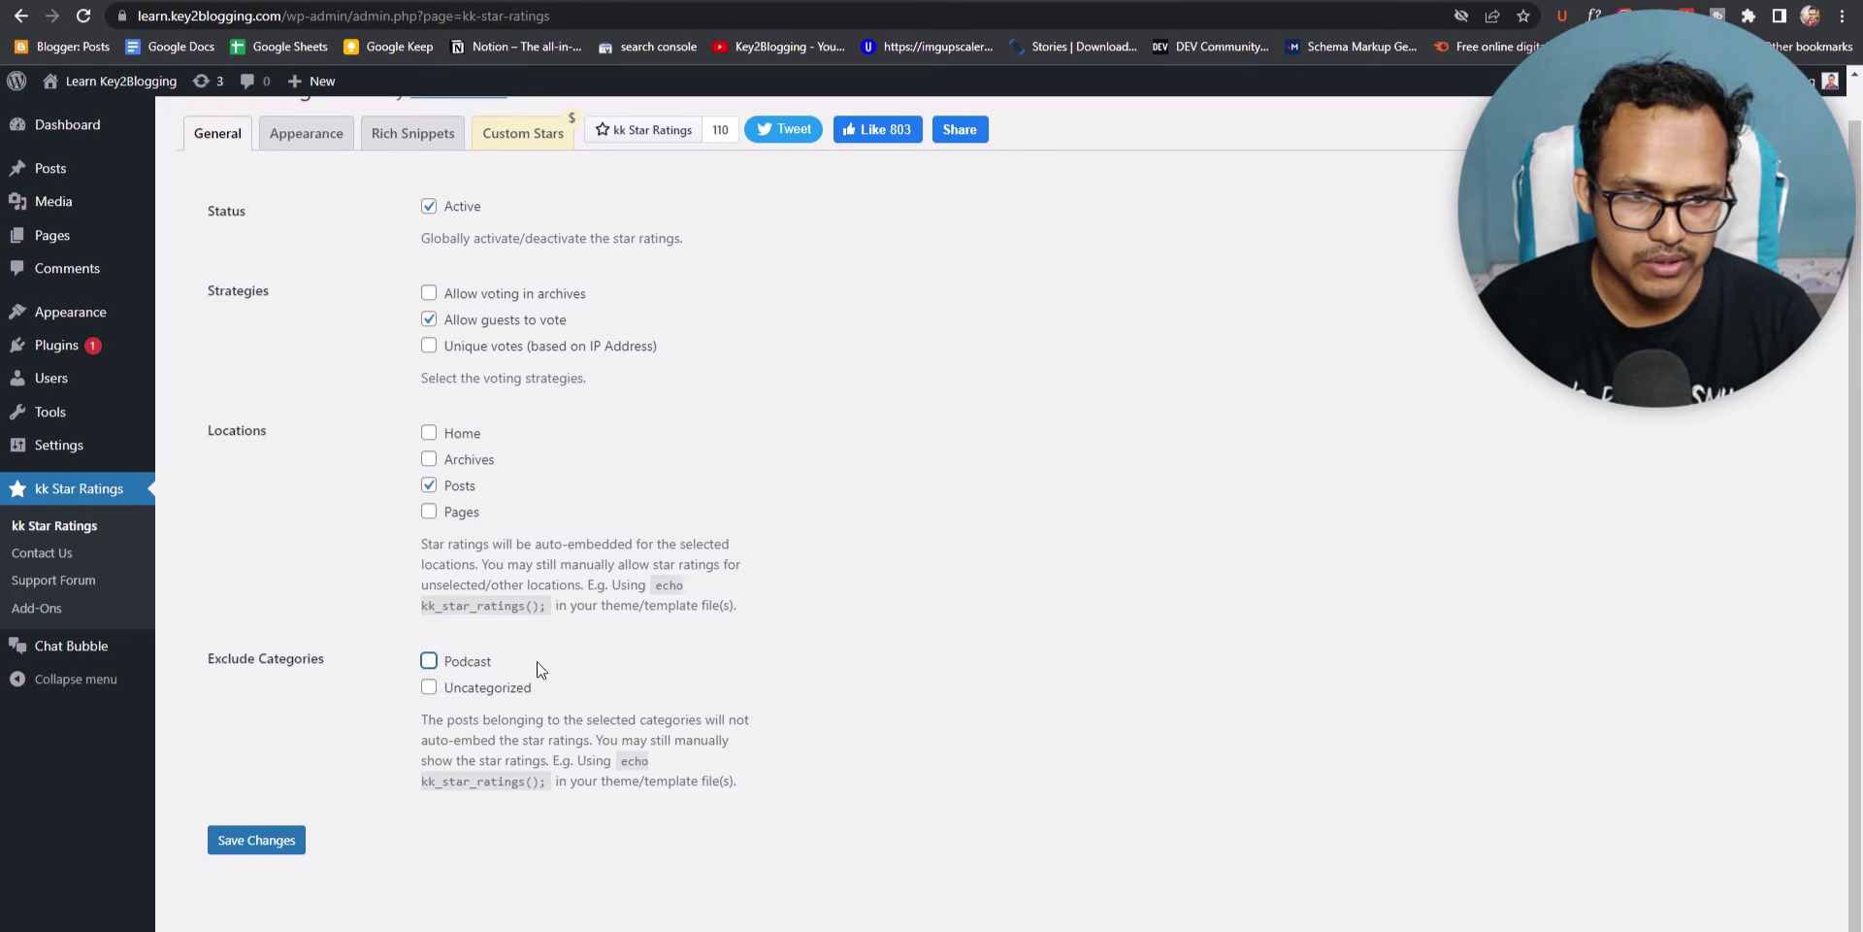
{"action": "left_click", "coordinate": [428, 691]}
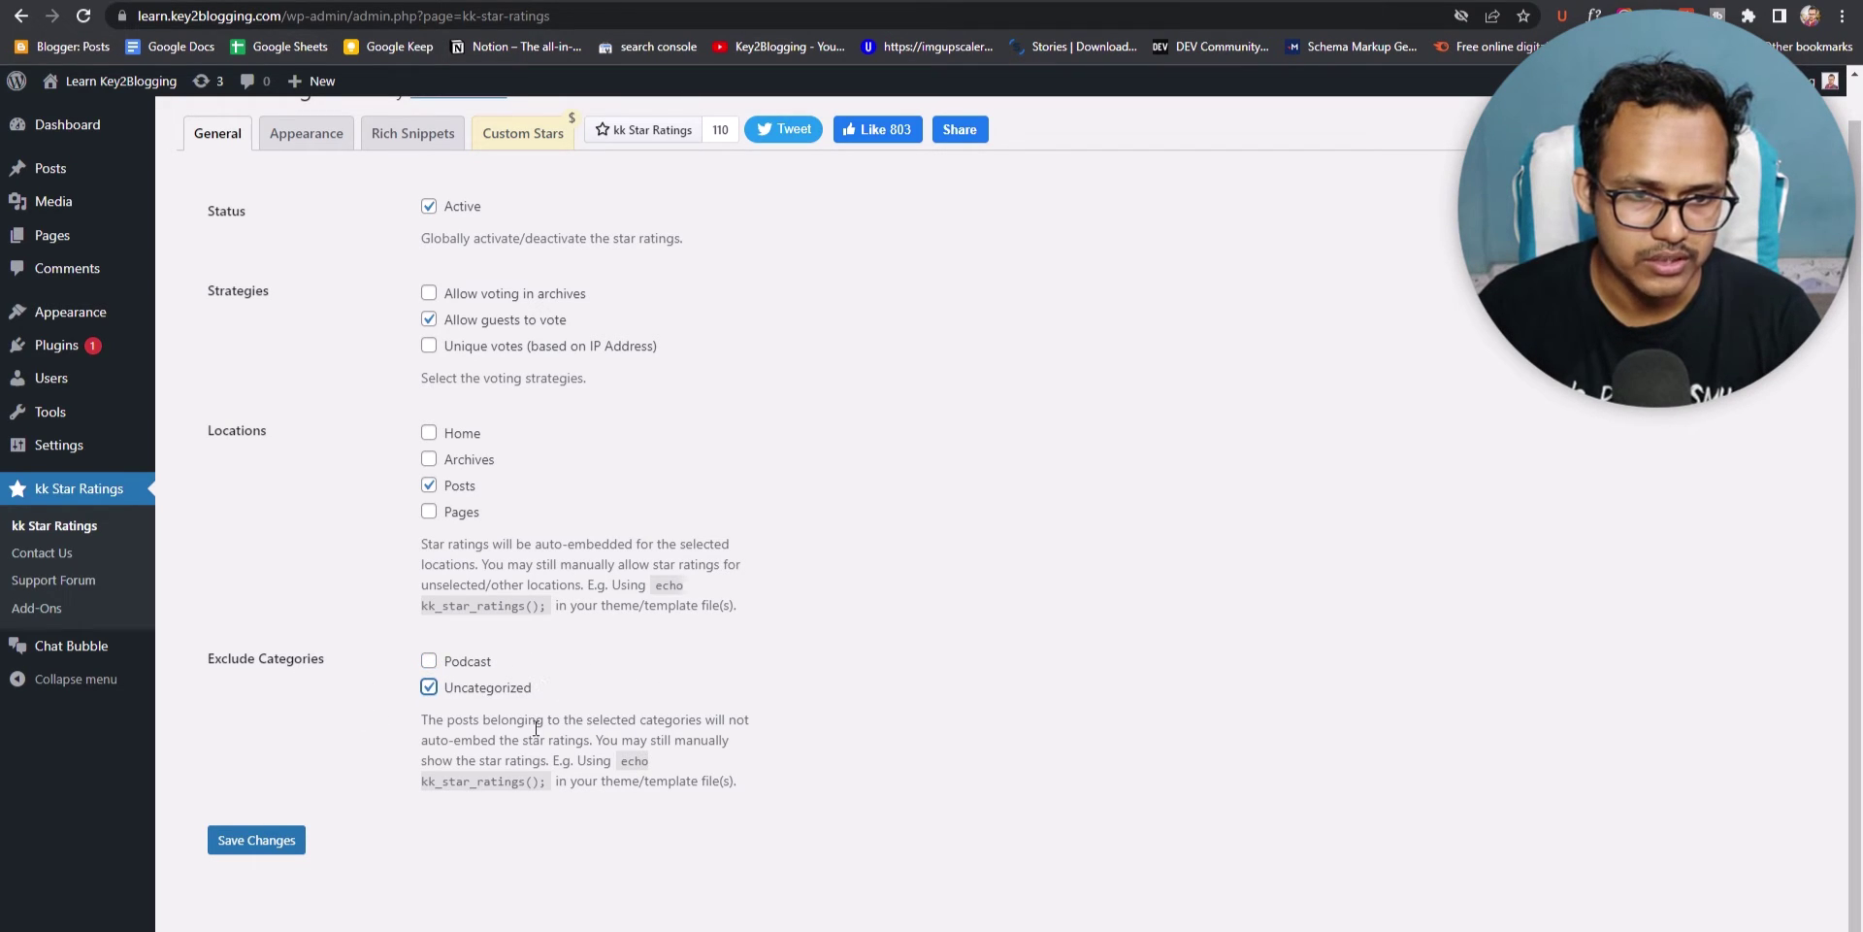
{"action": "left_click", "coordinate": [258, 839]}
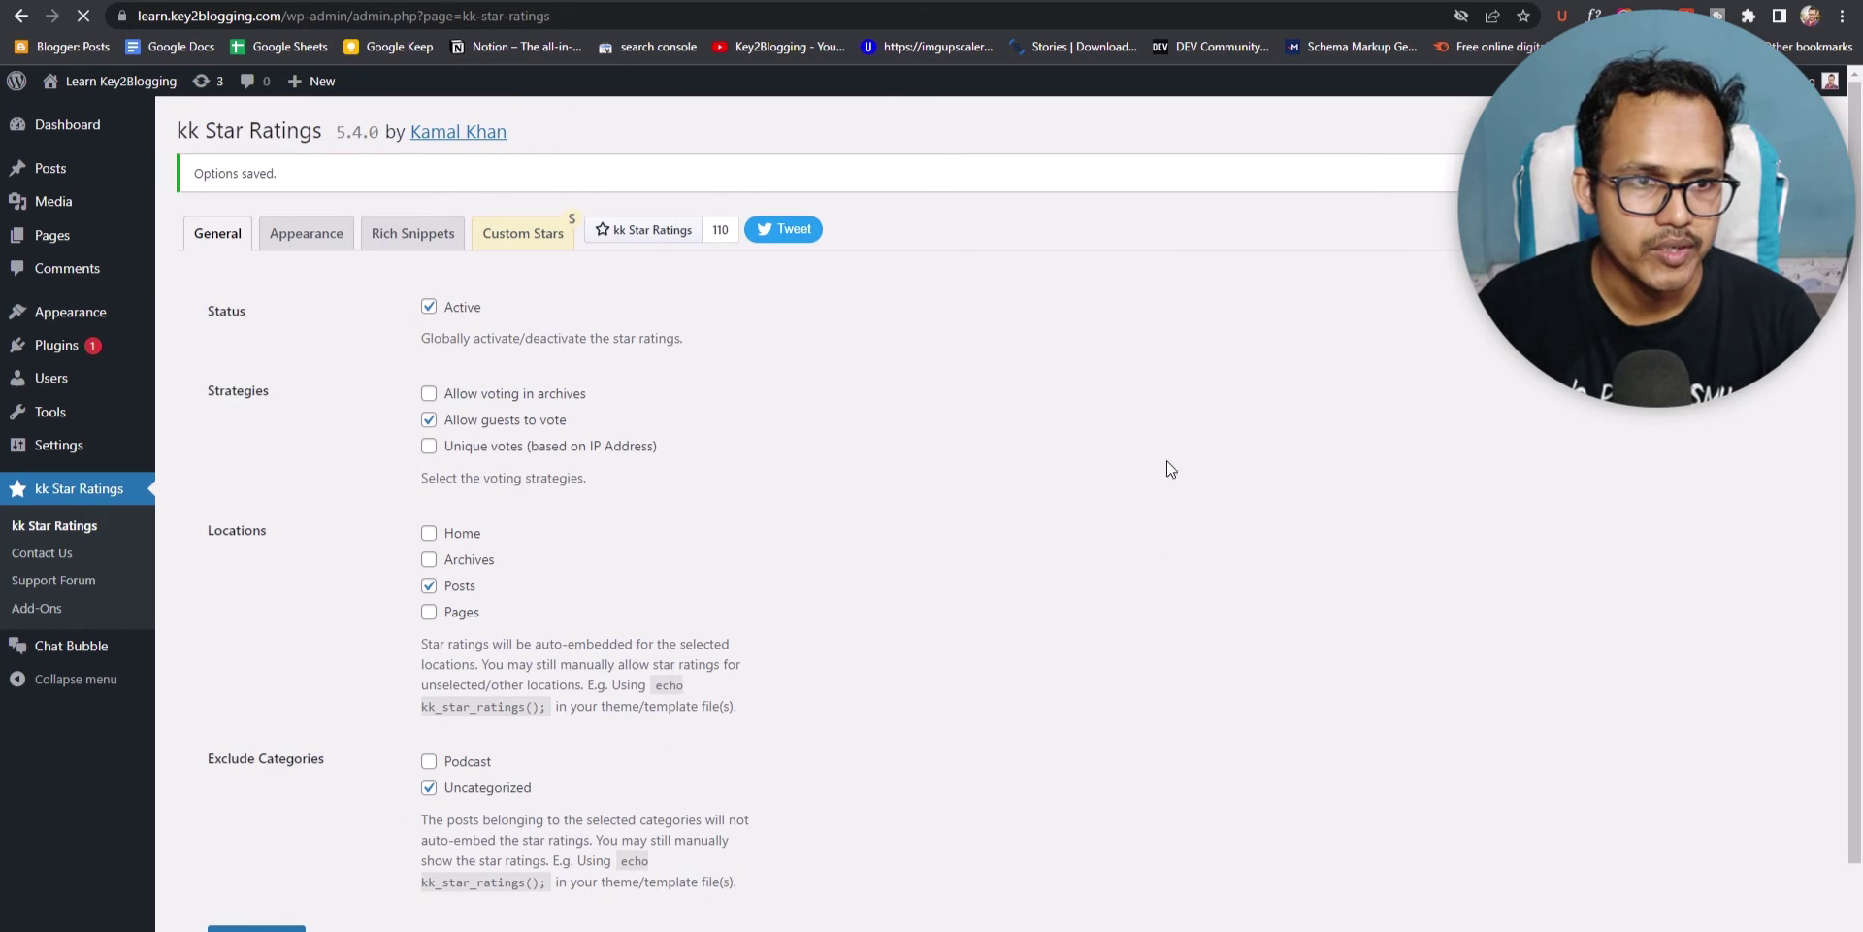
Step: Set the default position of the star ratings to Bottom Center in the appearance options and save the changes
{"action": "left_click", "coordinate": [306, 233]}
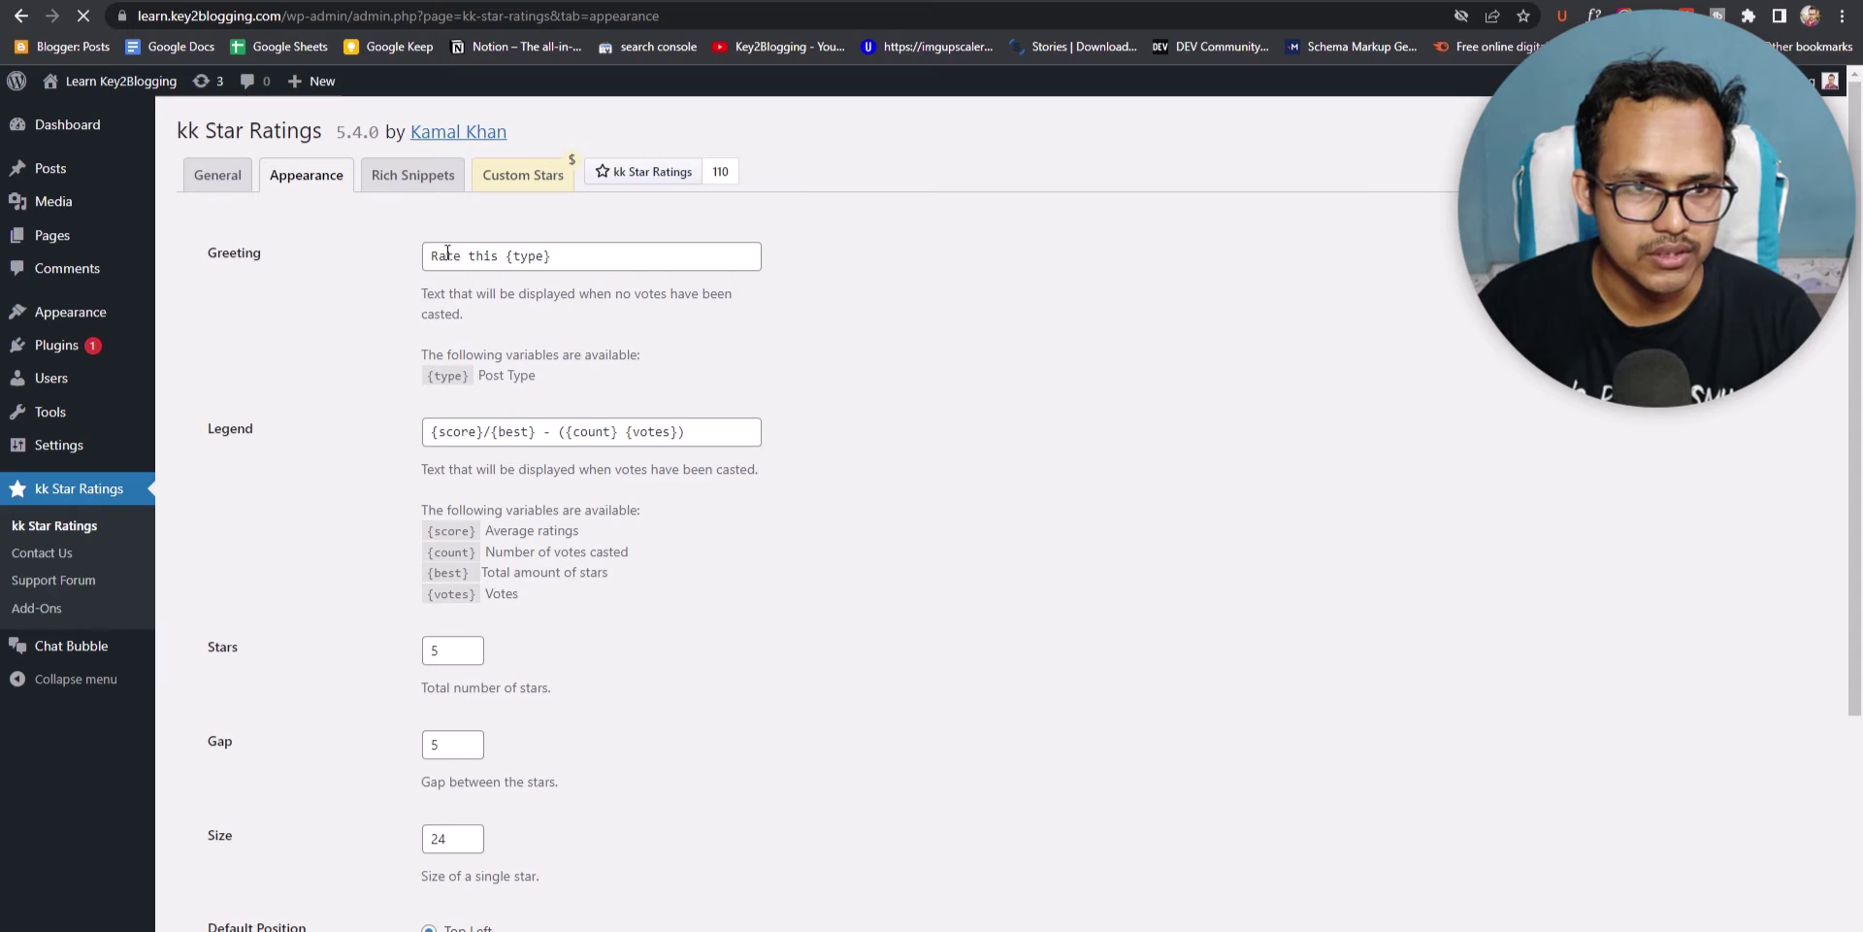
{"action": "left_click", "coordinate": [592, 257]}
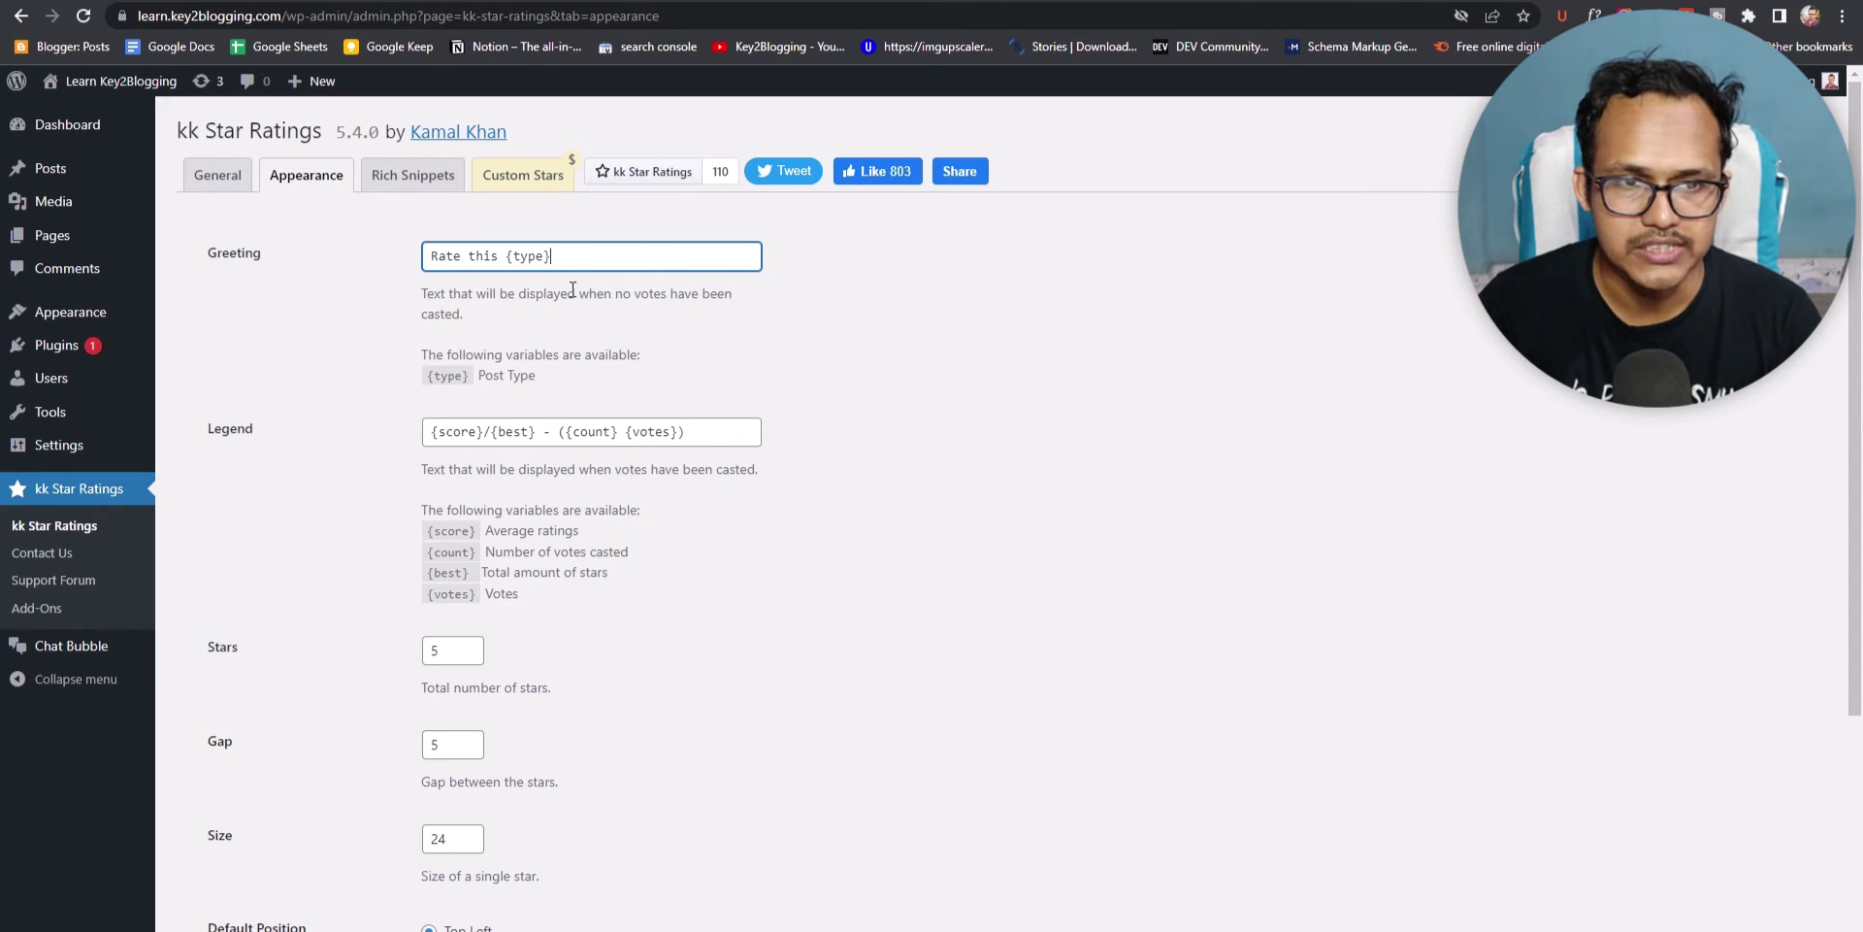
{"action": "left_click", "coordinate": [844, 324]}
{"action": "scroll", "coordinate": [679, 587], "scroll_direction": "down", "scroll_amount": 2}
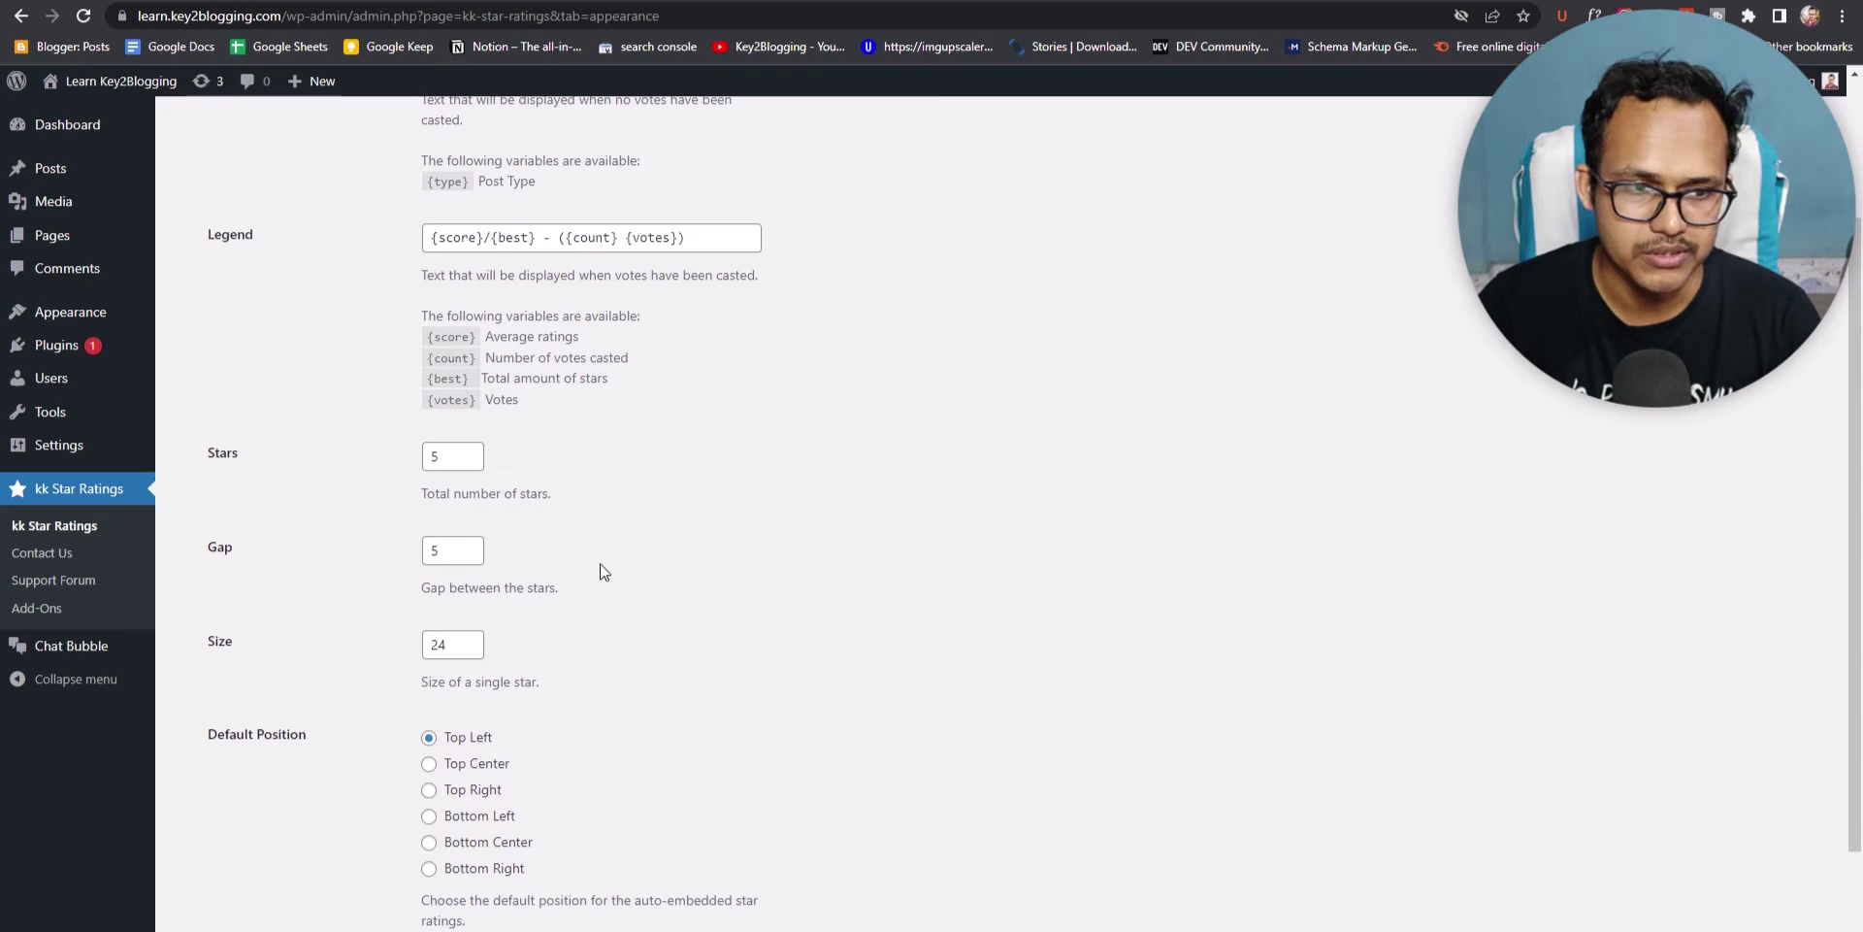
{"action": "scroll", "coordinate": [706, 594], "scroll_direction": "down", "scroll_amount": 1}
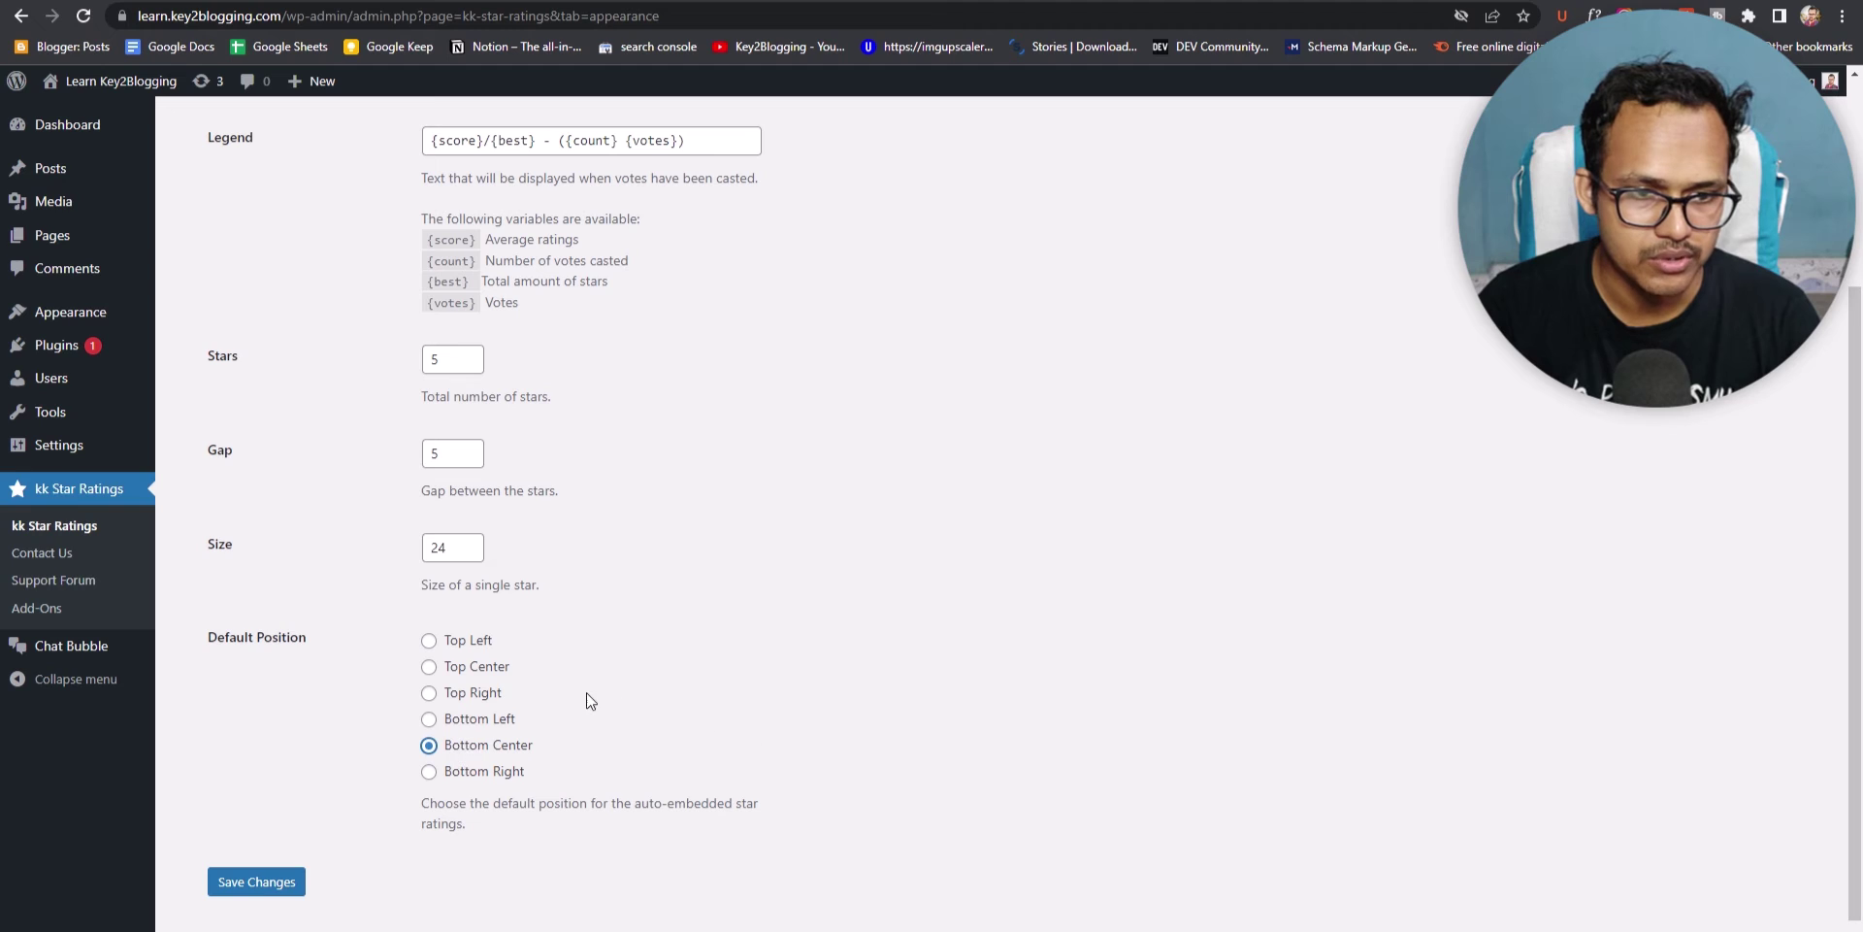
{"action": "left_click", "coordinate": [250, 881]}
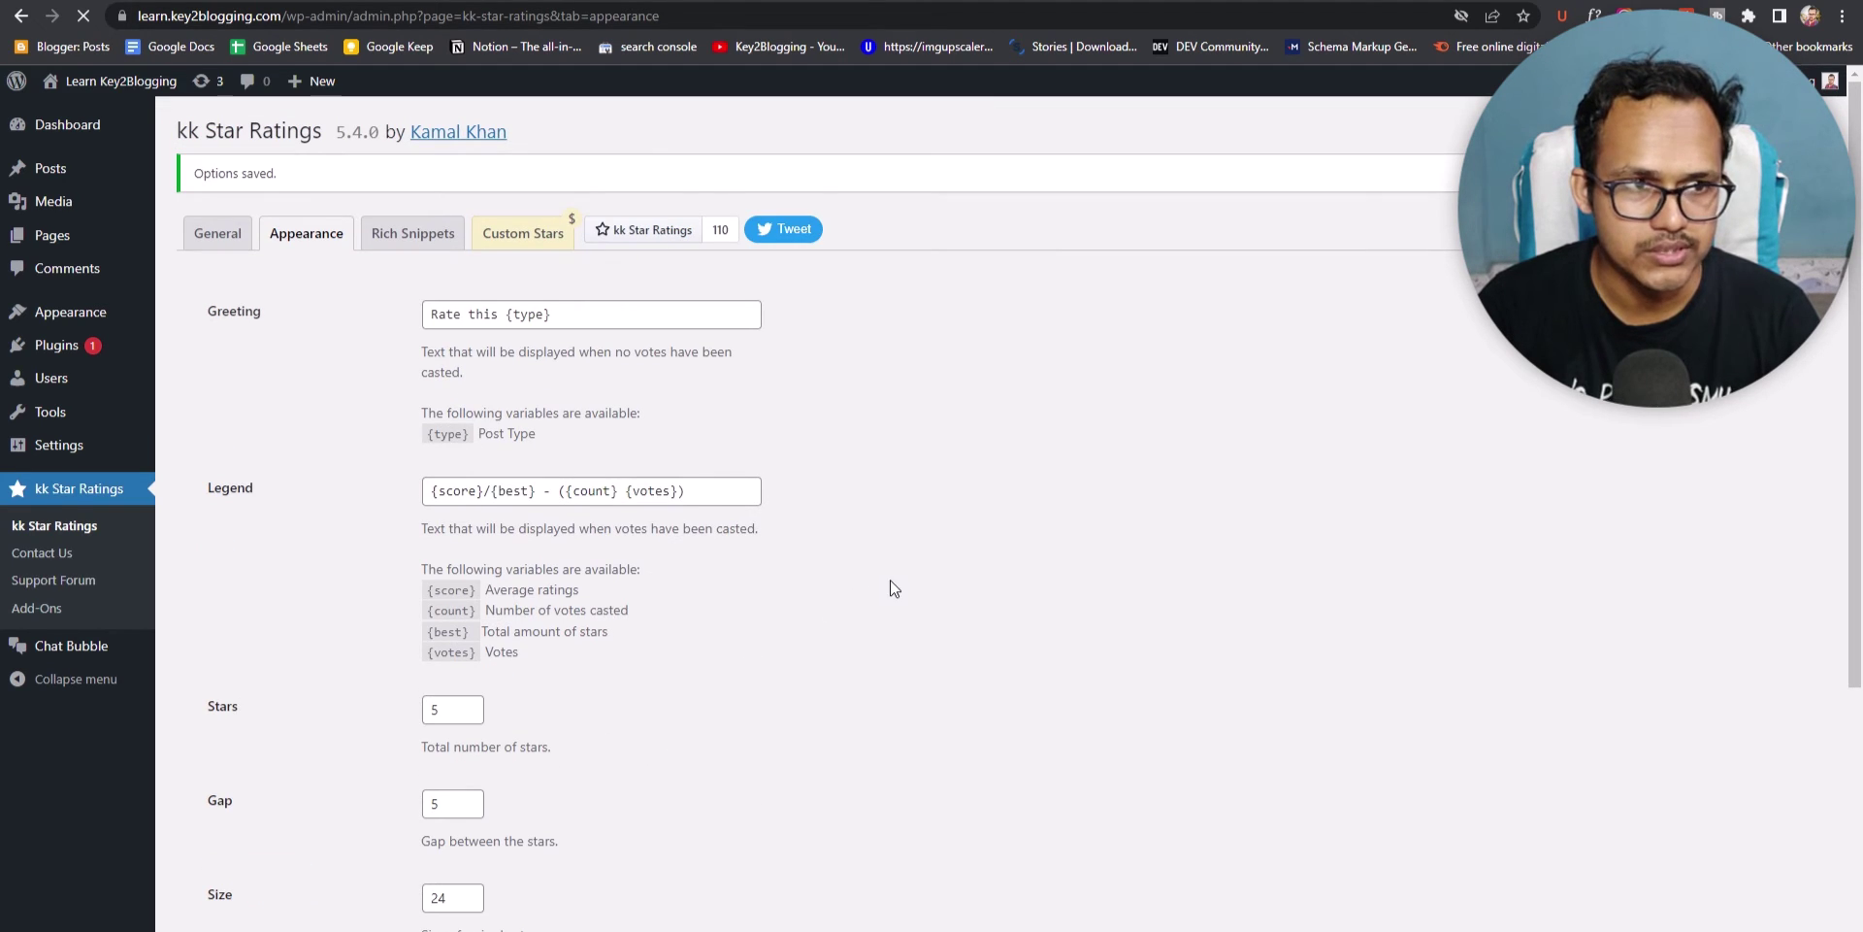
Step: Reload the published SEO audit issues post and give it a five-star rating with the kk Star Ratings widget
{"action": "mouse_move", "coordinate": [51, 170]}
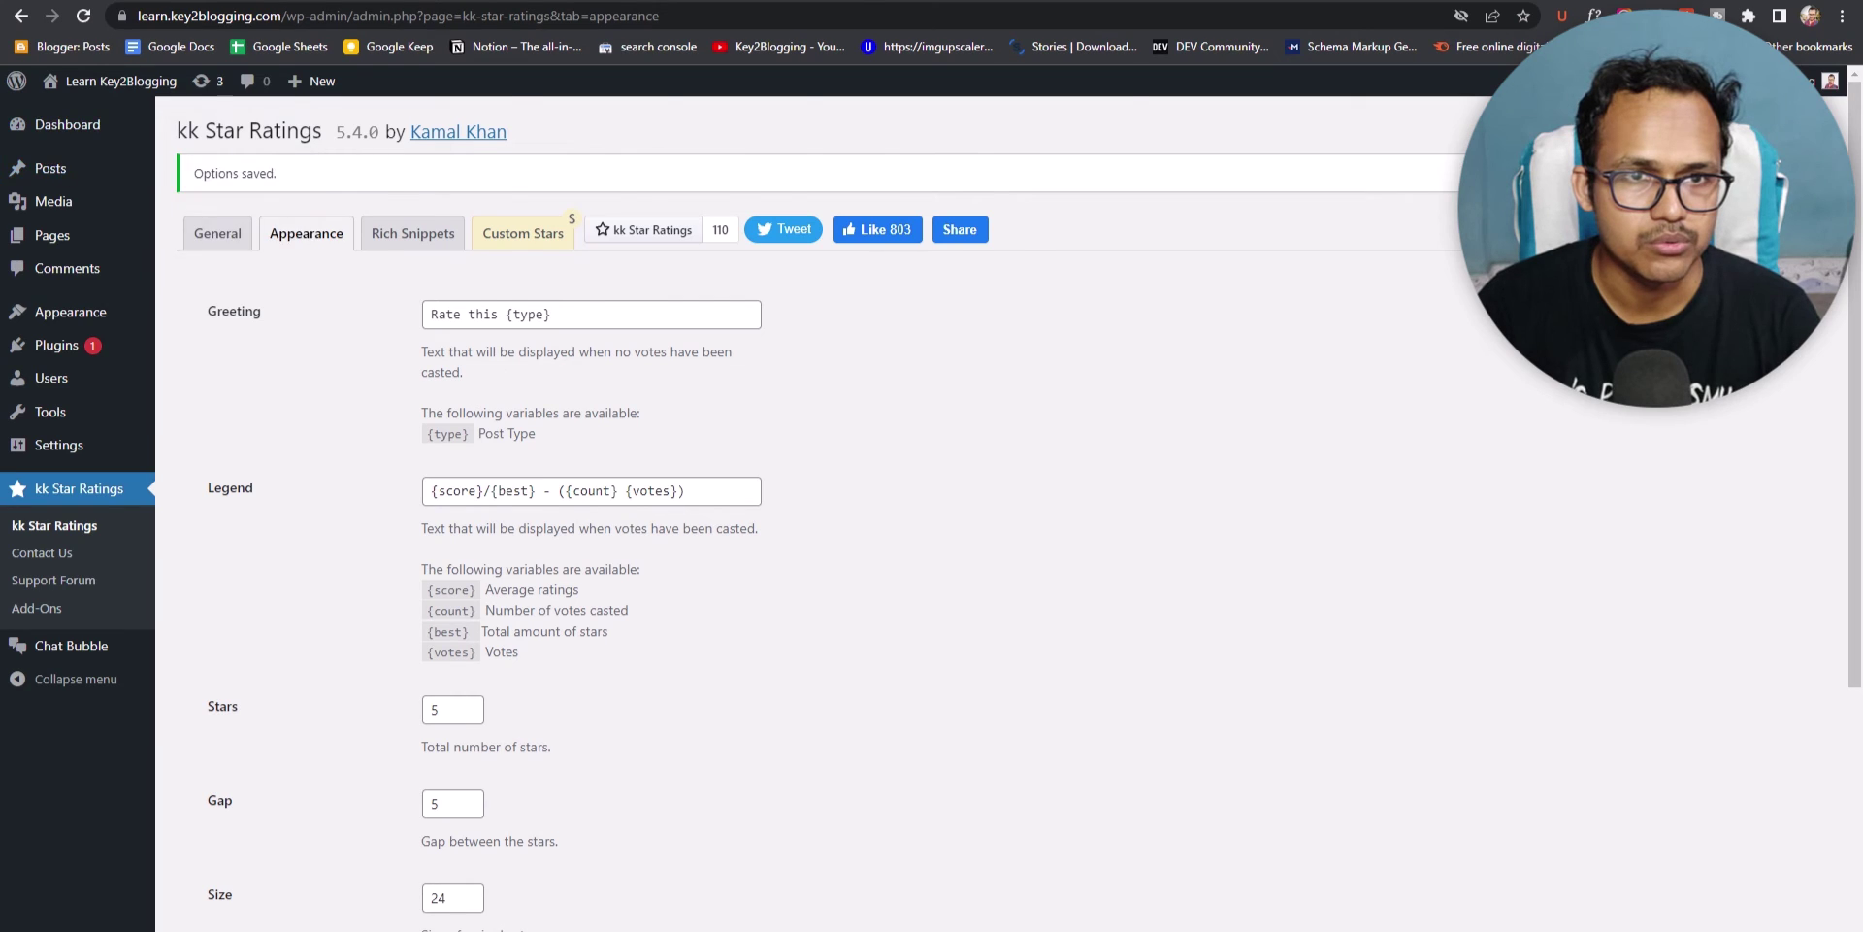
{"action": "key", "text": "ctrl+Tab"}
{"action": "key", "text": "F5"}
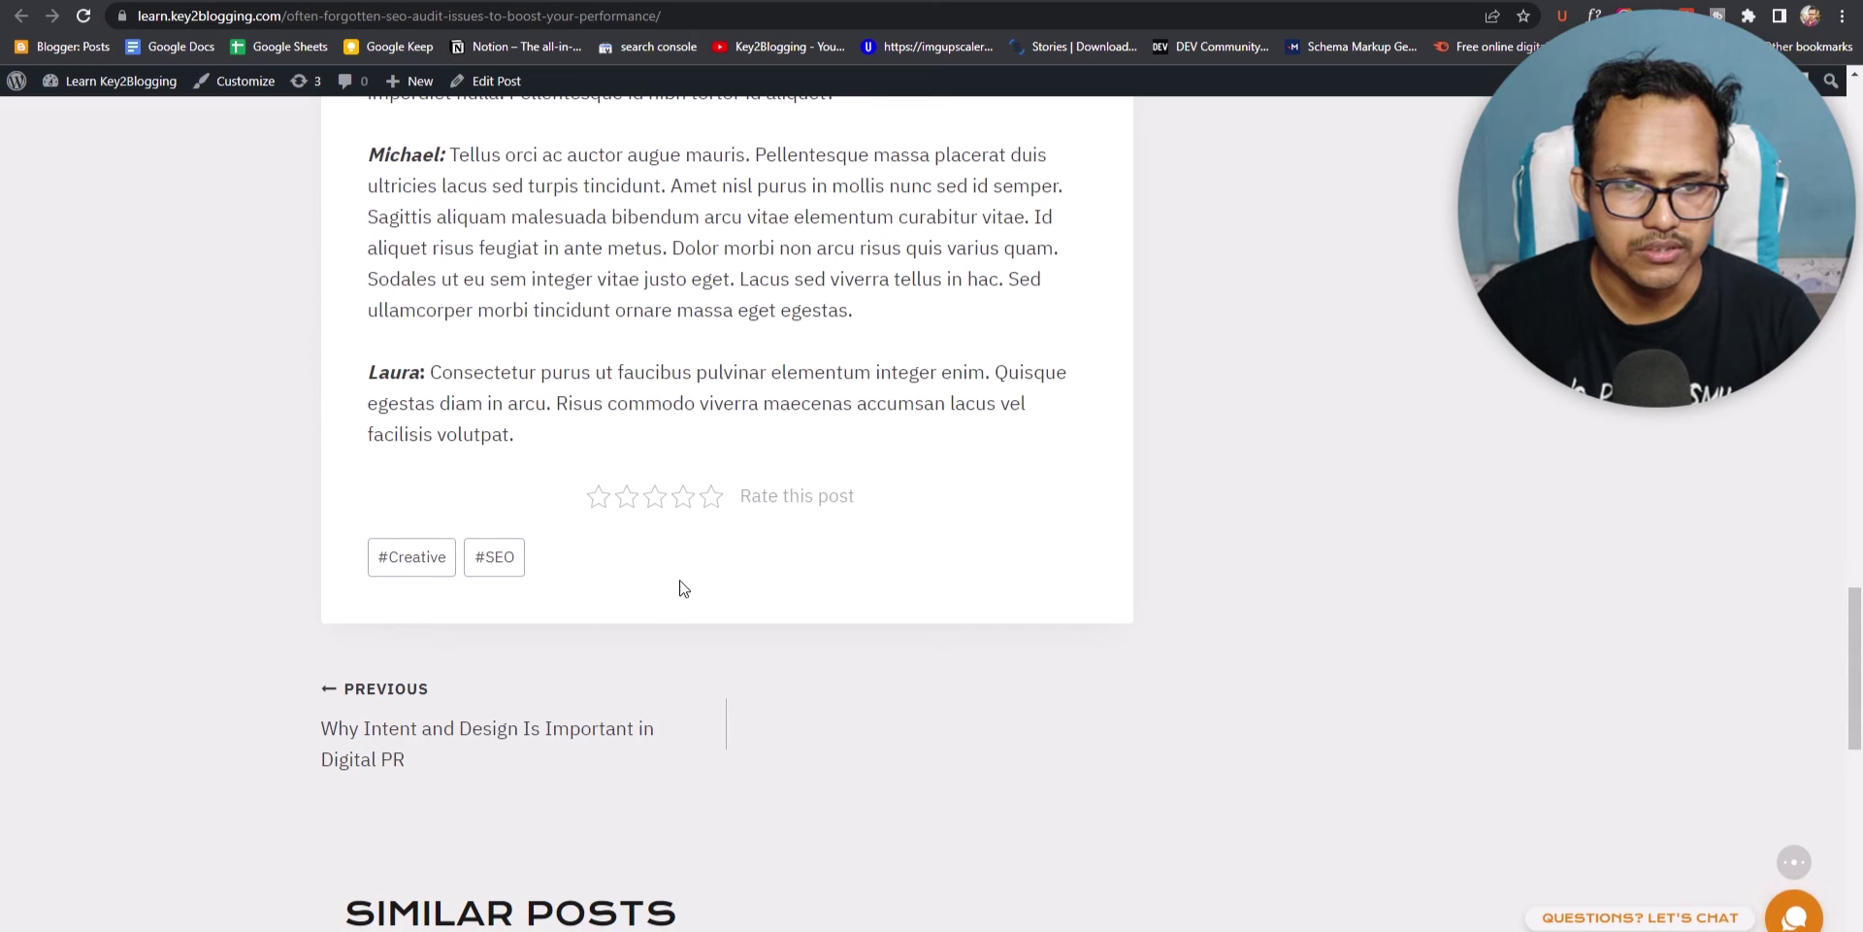
{"action": "left_click", "coordinate": [710, 504]}
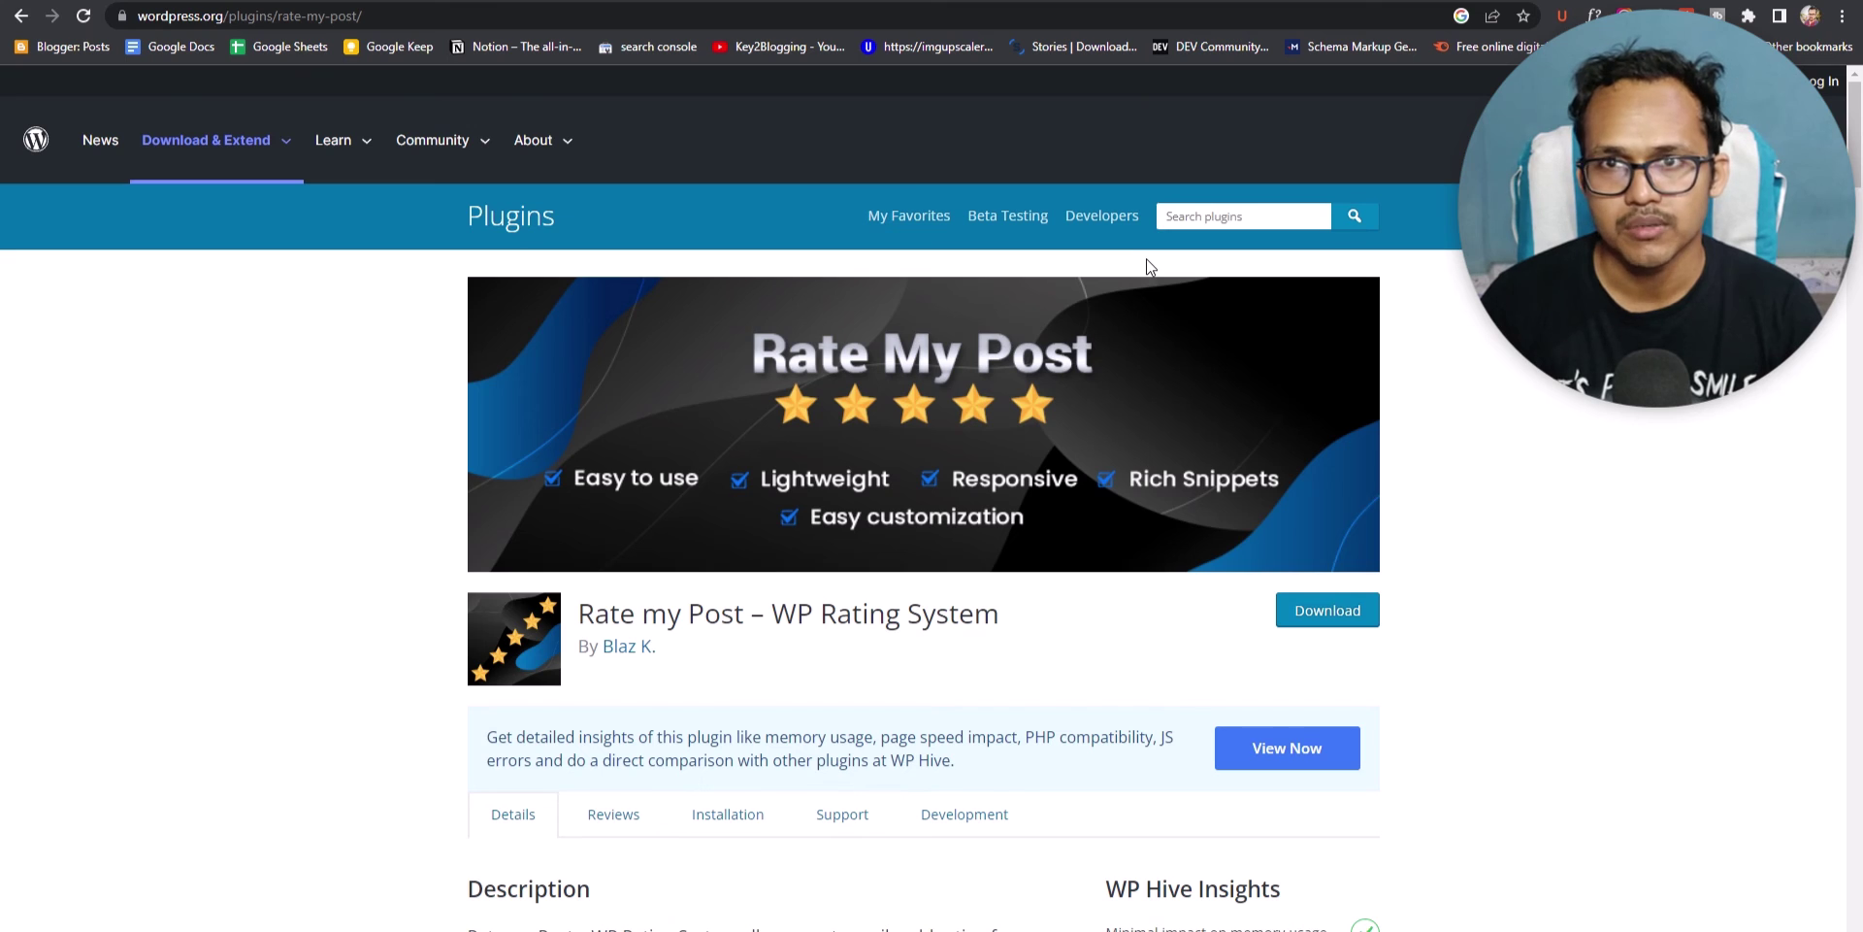
Step: Compare the WP Hive Insights of Rate my Post and kk Star Ratings in the WordPress plugin directory
{"action": "scroll", "coordinate": [1400, 454], "scroll_direction": "down", "scroll_amount": 5}
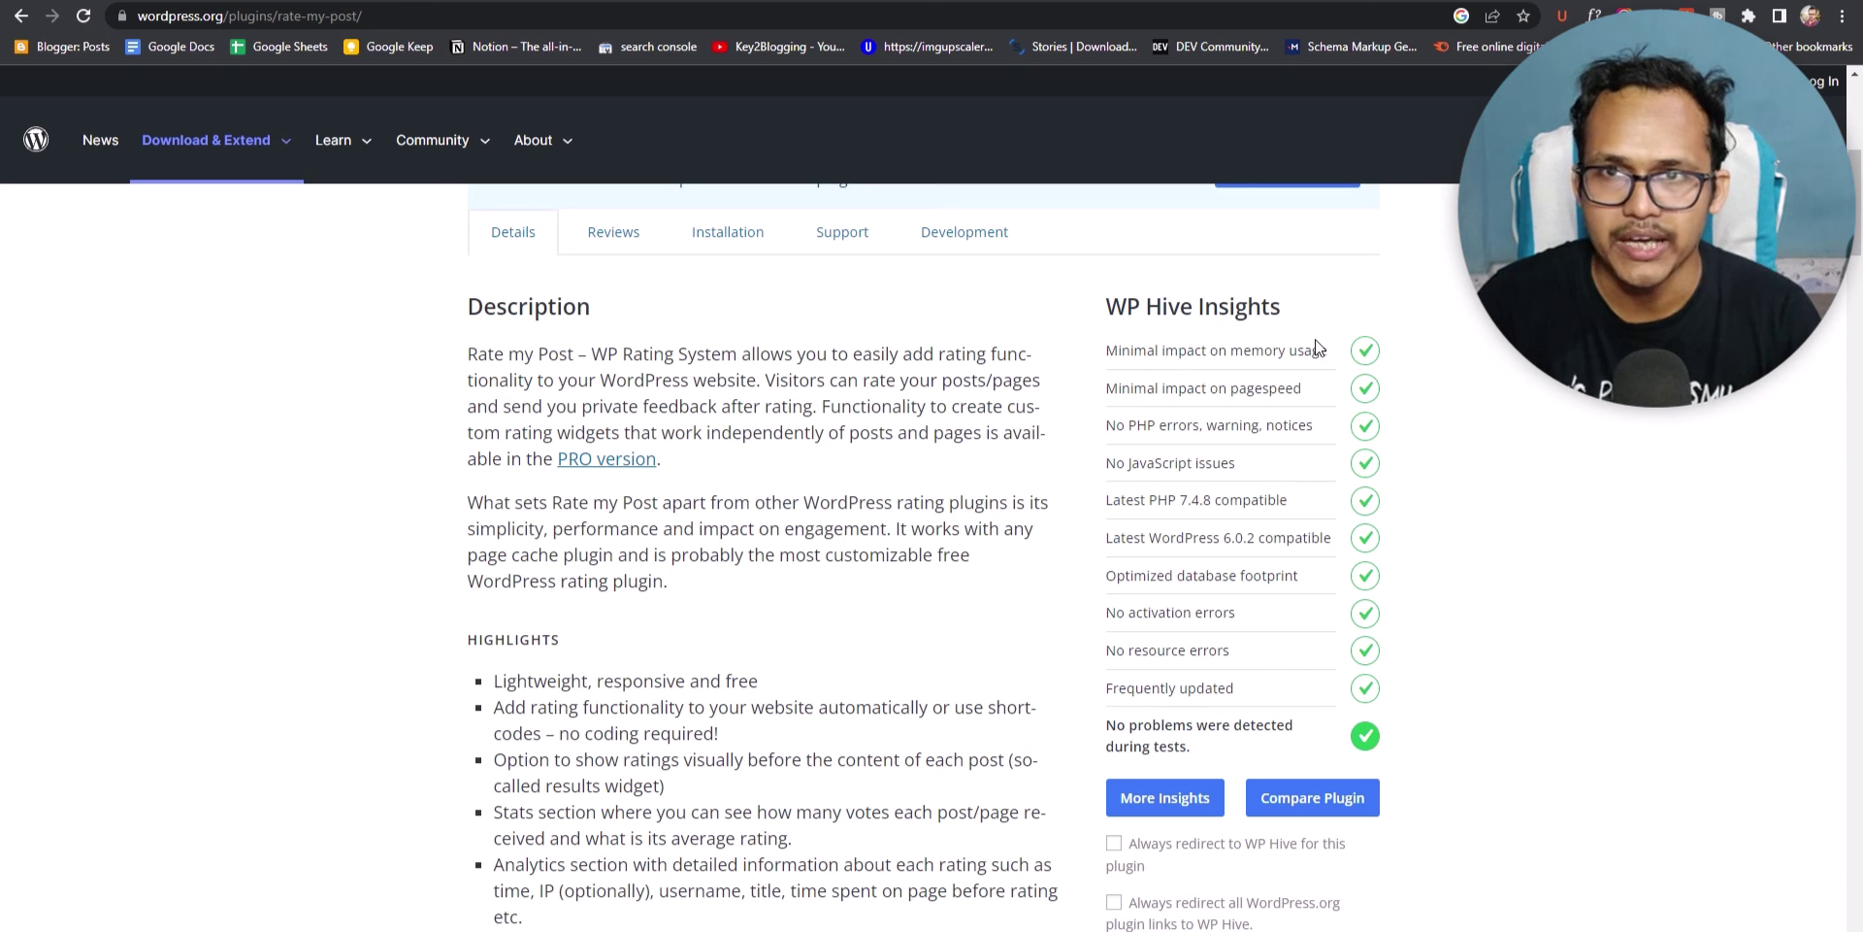
{"action": "key", "text": "alt+Left"}
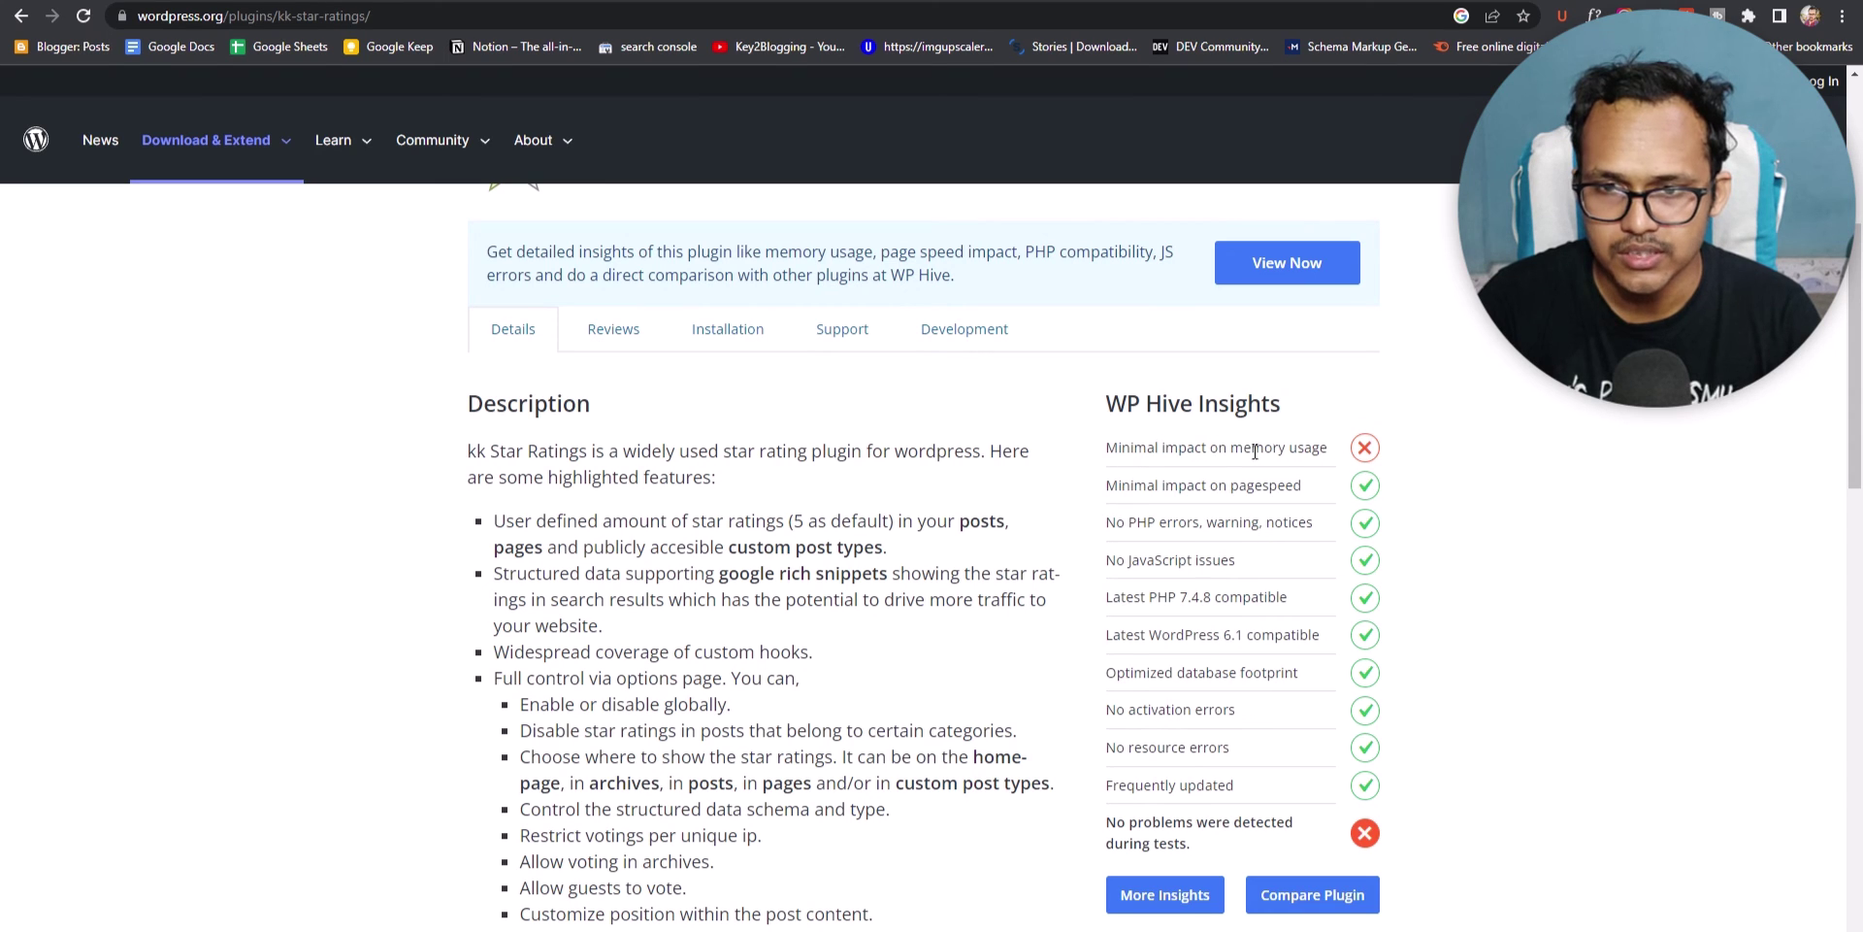
{"action": "scroll", "coordinate": [1446, 563], "scroll_direction": "up", "scroll_amount": 5}
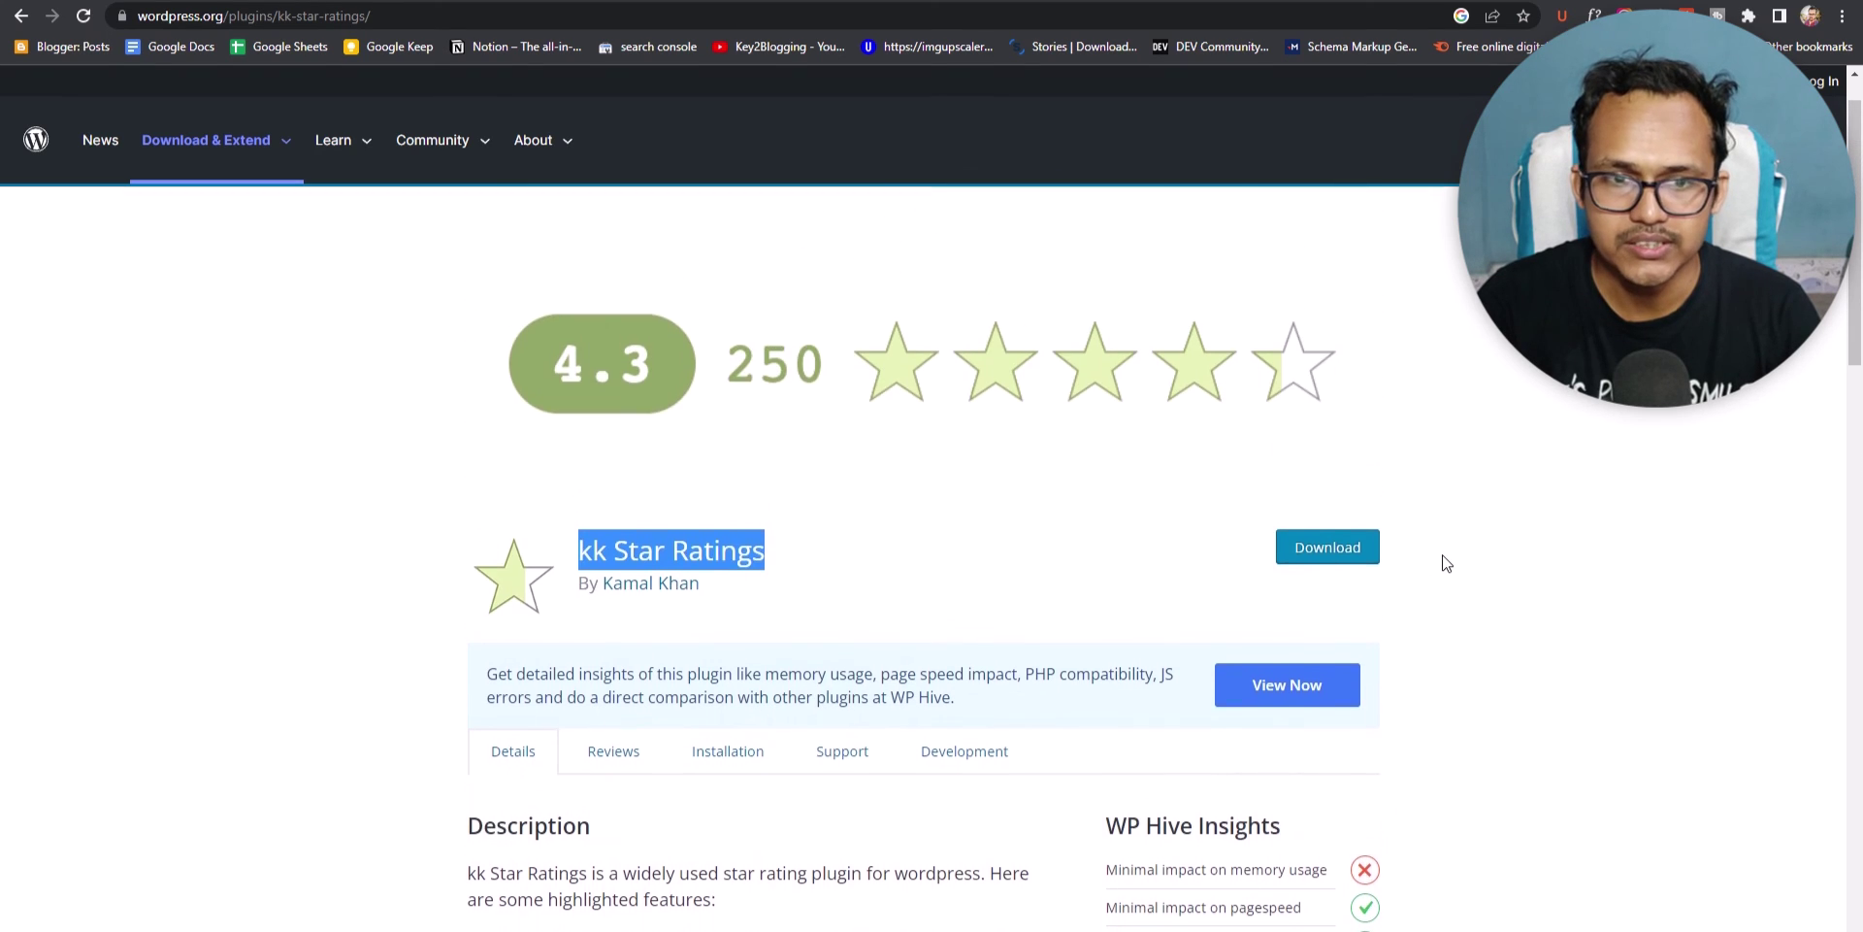
{"action": "key", "text": "alt+Right"}
{"action": "scroll", "coordinate": [804, 581], "scroll_direction": "up", "scroll_amount": 5}
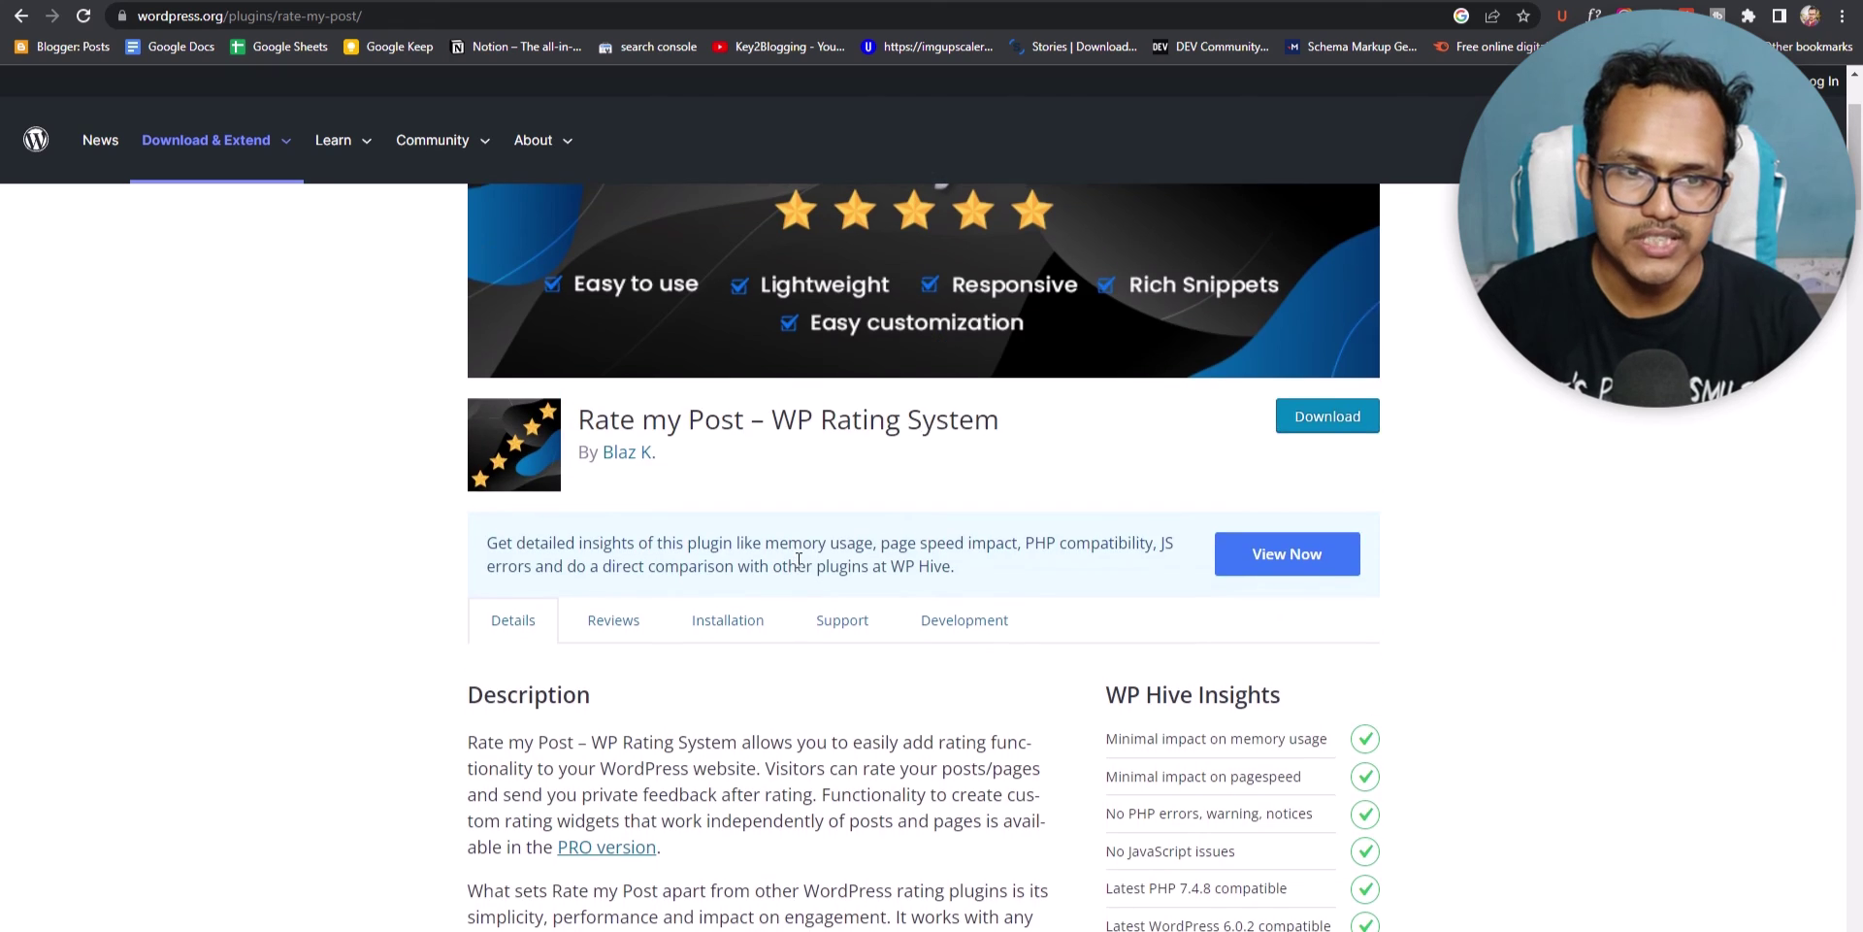